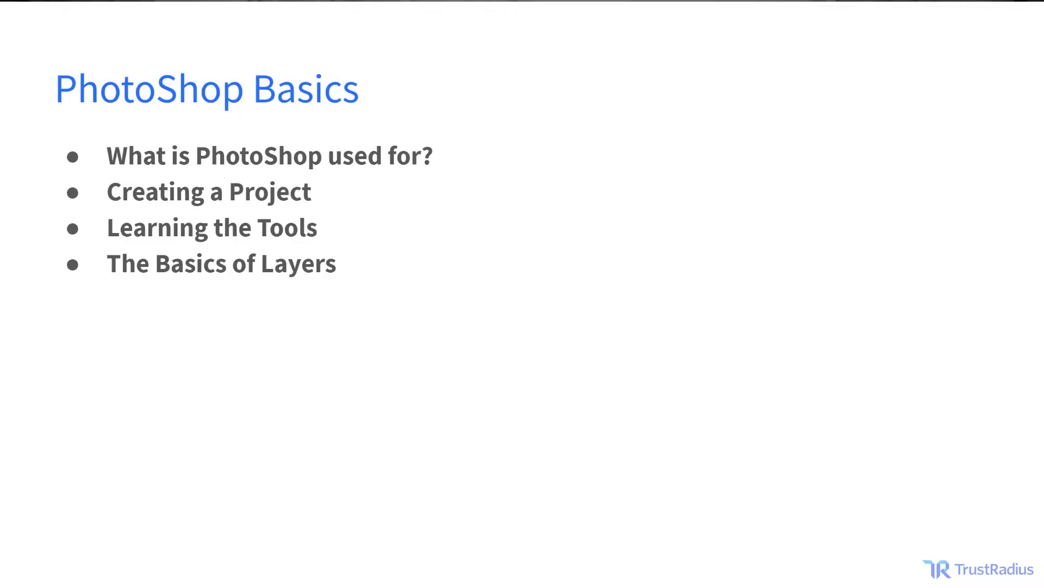
key("Right")
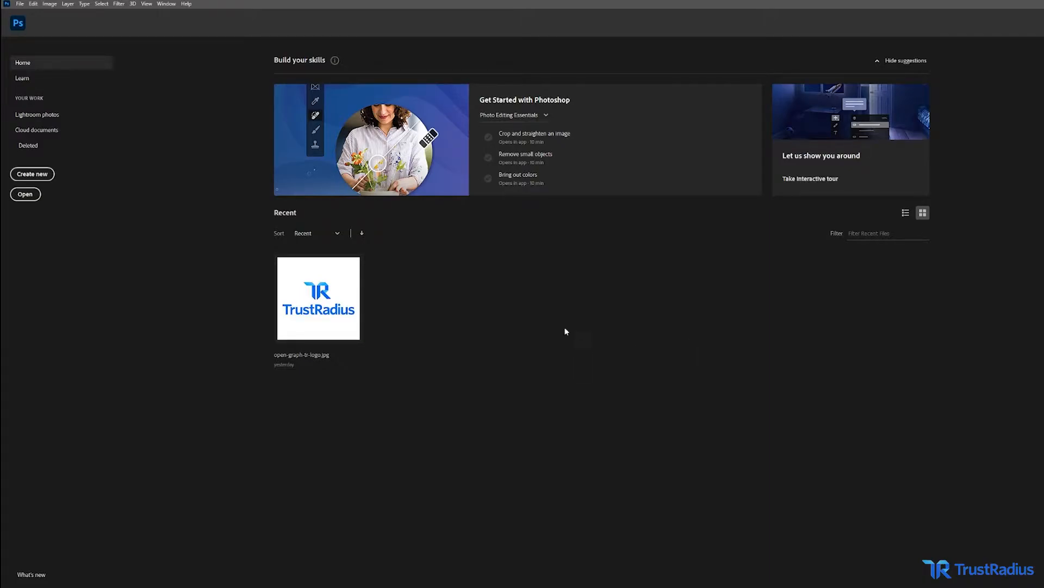
Start a new document from the Default Photoshop Size preset and name it Test.
left_click(20, 3)
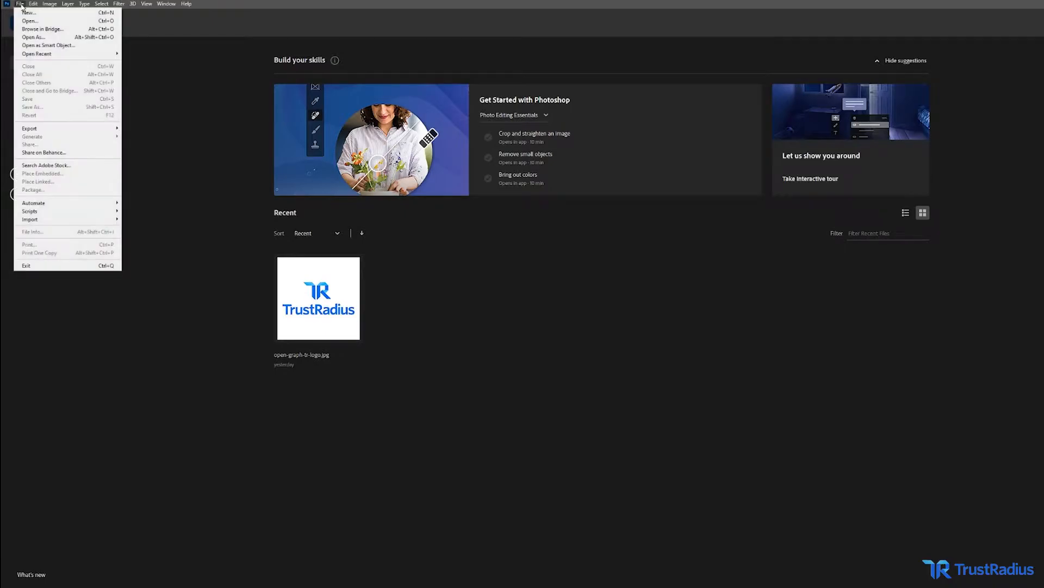
left_click(28, 12)
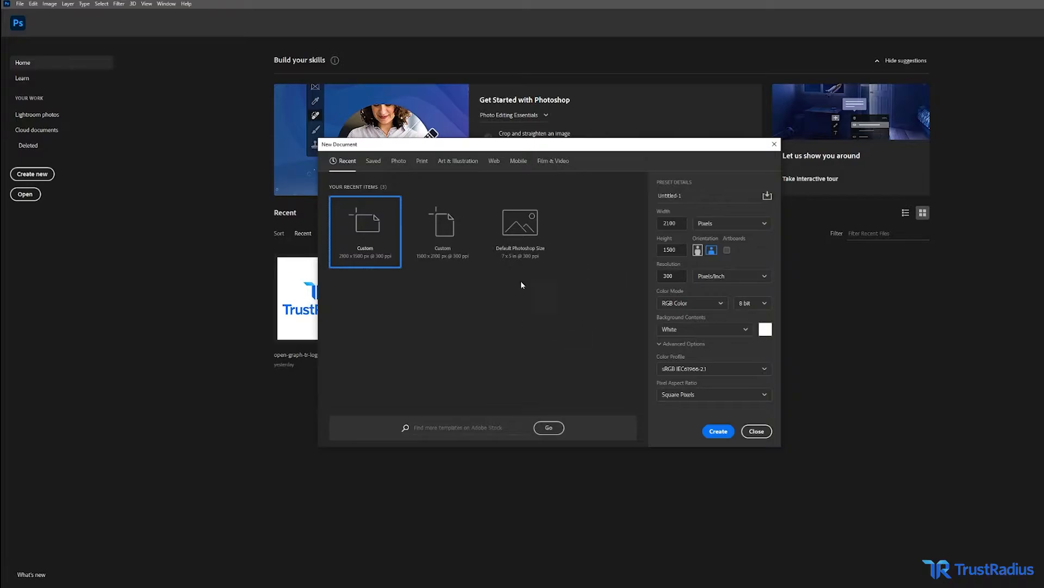
left_click(525, 264)
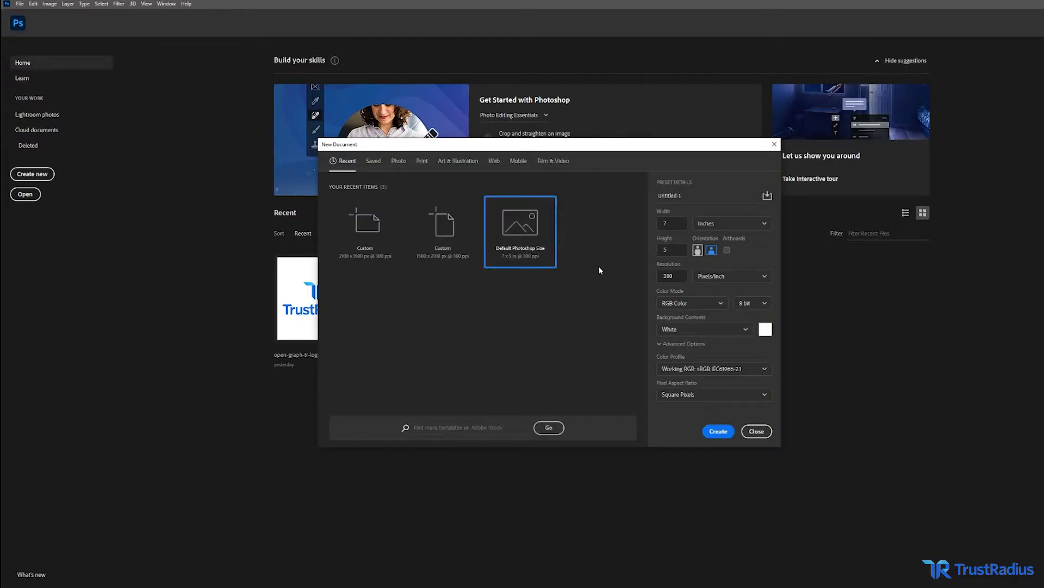
left_click(714, 197)
type("Test")
Switch the document units to pixels, choose landscape orientation, and create the 2100 x 1500 px document.
left_click(738, 226)
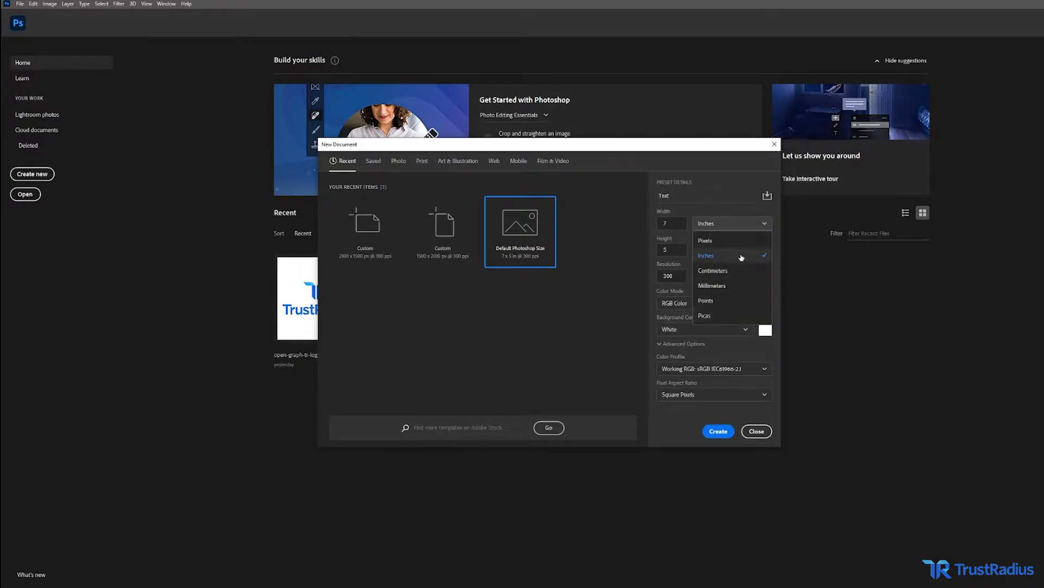
left_click(740, 247)
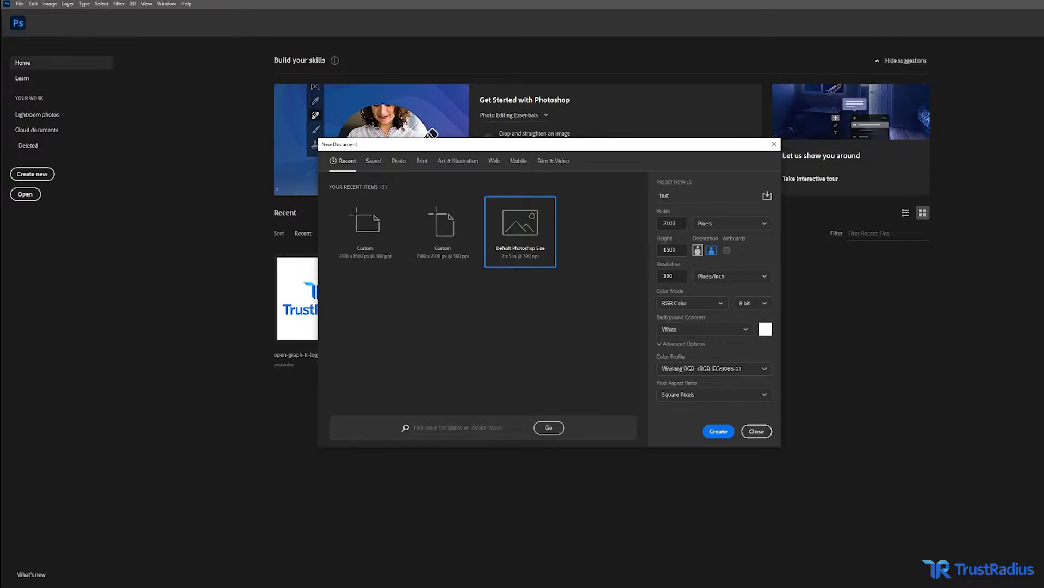
left_click(698, 250)
left_click(711, 252)
left_click(718, 433)
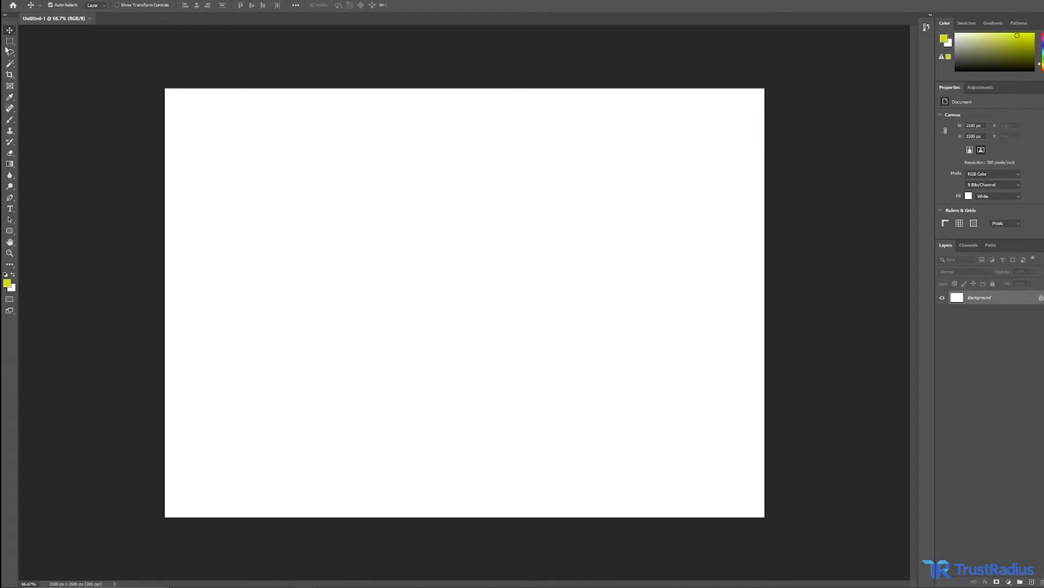
Unlock the Background layer so it becomes a normal movable layer.
left_click_drag(275, 218, 312, 200)
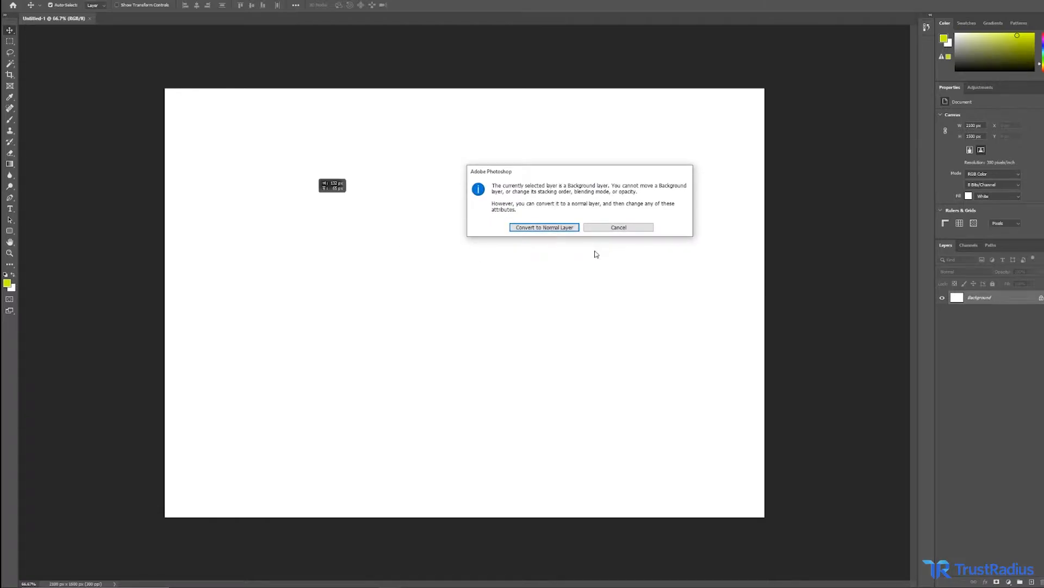
left_click(639, 230)
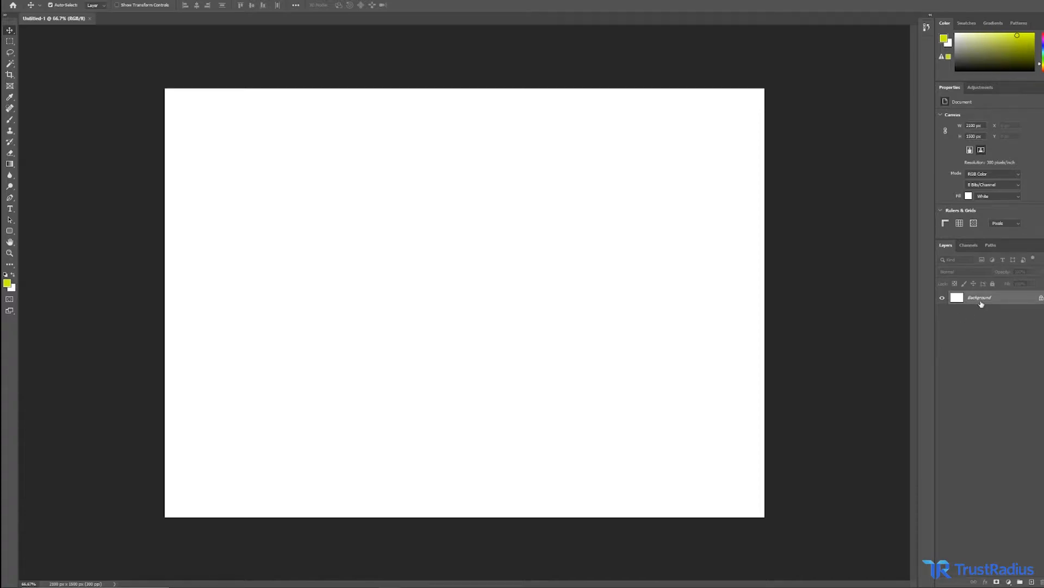
left_click(1041, 298)
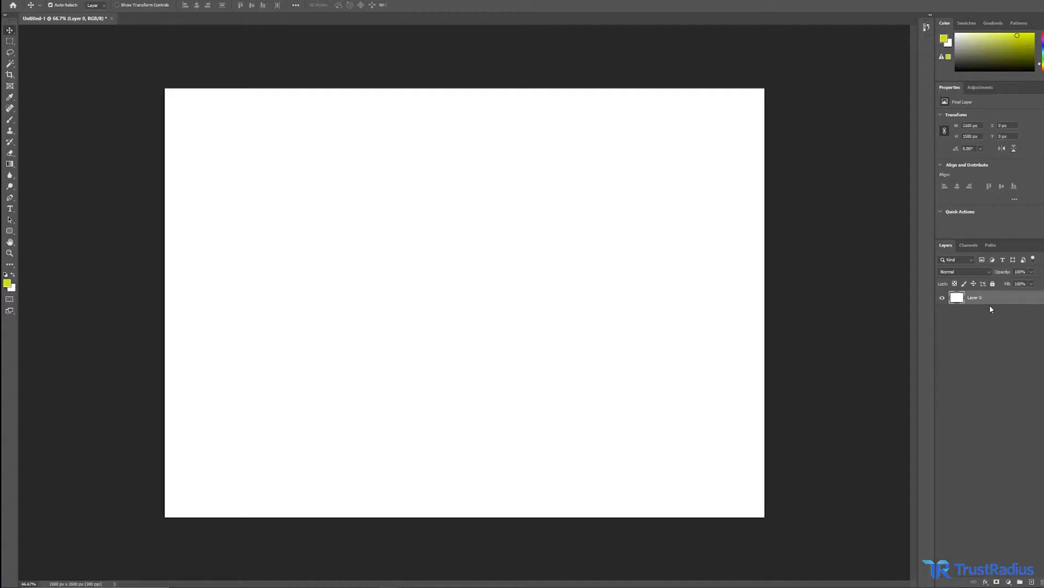
Place the Logo image from the PhotoShop folder into the document as a new layer.
left_click_drag(471, 259, 548, 281)
key("ctrl+z")
left_click(271, 587)
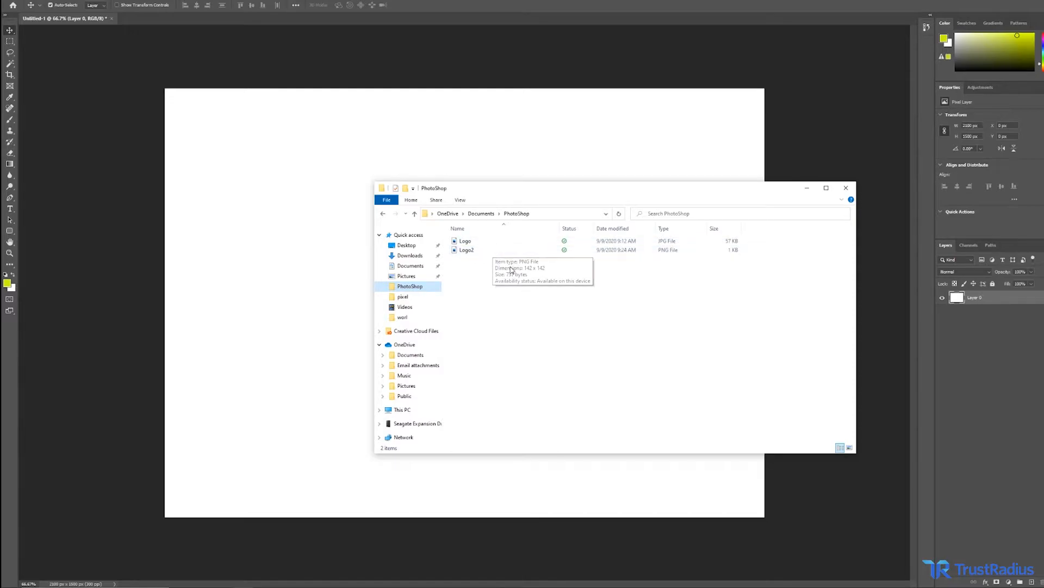
left_click_drag(489, 241, 335, 245)
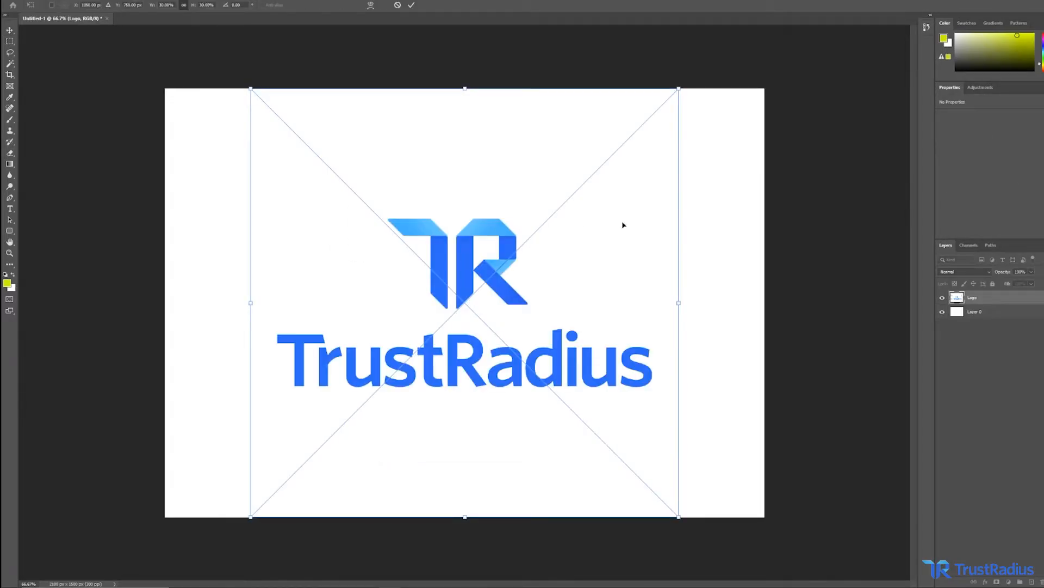
key("Return")
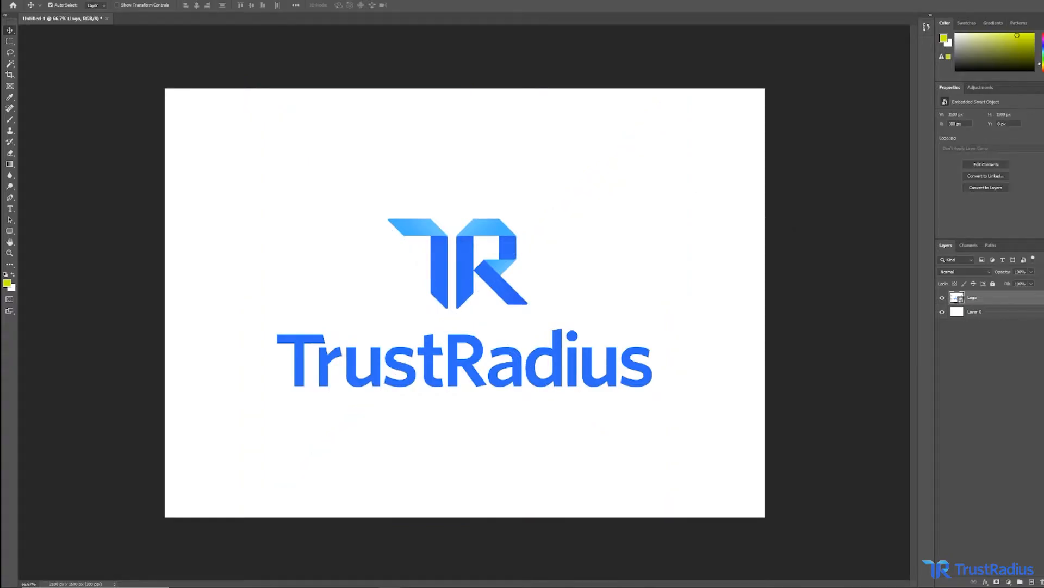
Open Logo.jpg as a separate document.
left_click(20, 1)
left_click(24, 9)
double_click(99, 52)
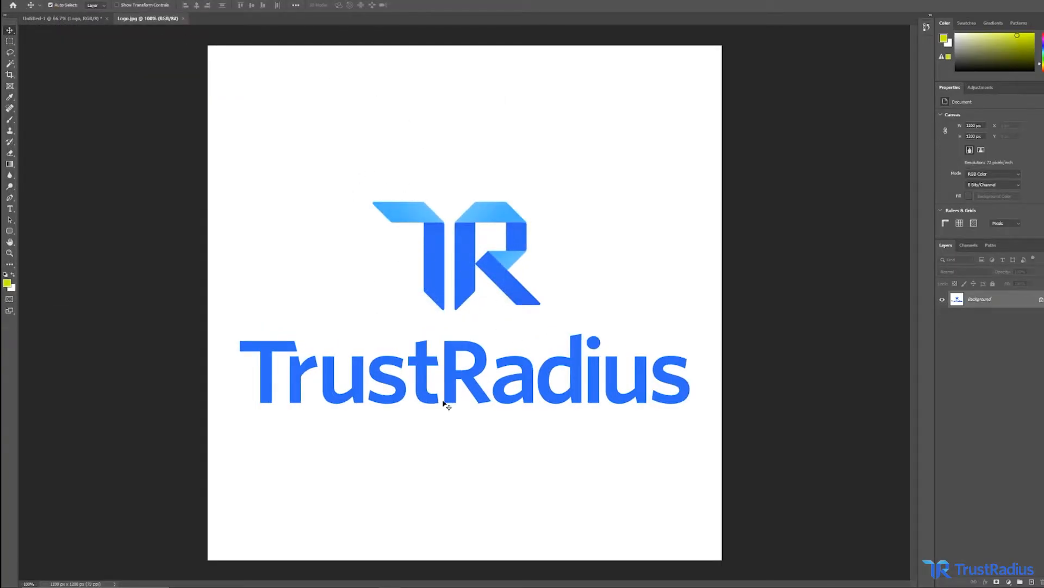
Reposition the layers on the Untitled-1 canvas with the Move tool.
left_click(70, 18)
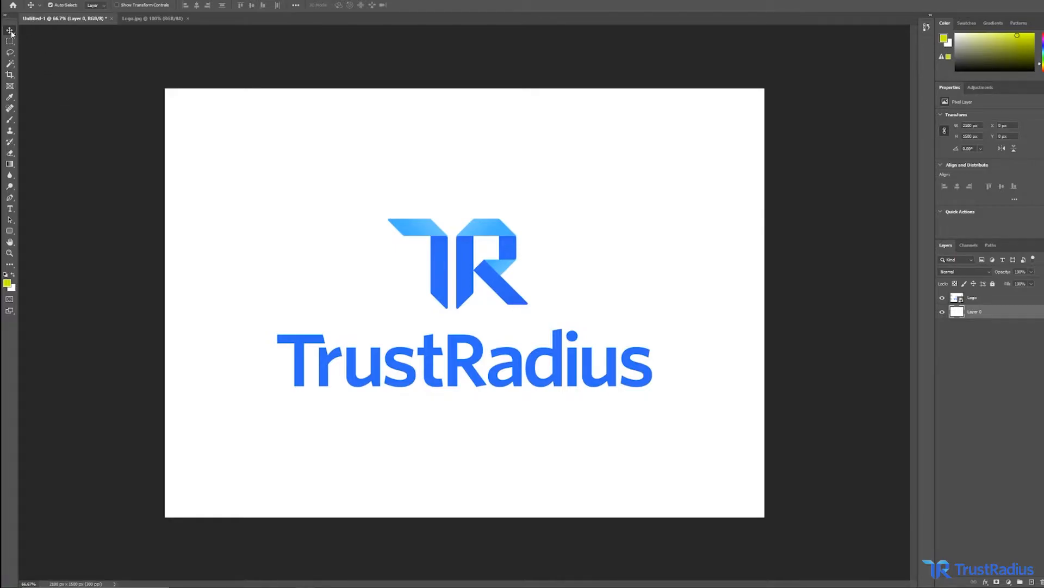
mouse_move(414, 230)
left_mouse_down()
mouse_move(388, 187)
mouse_move(443, 247)
mouse_move(490, 247)
mouse_move(420, 231)
left_mouse_up()
key("ctrl+z")
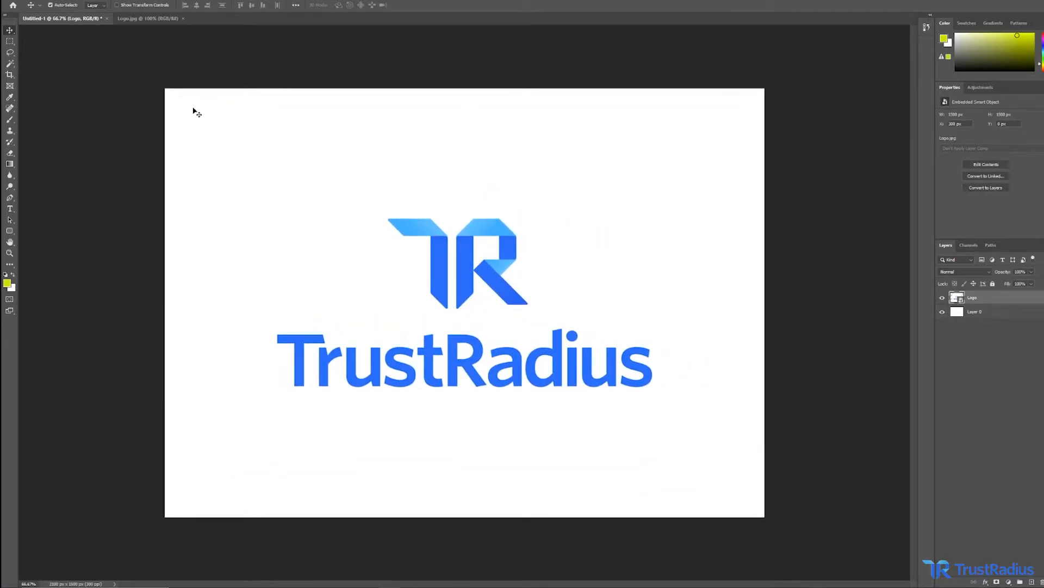
left_click_drag(172, 103, 205, 136)
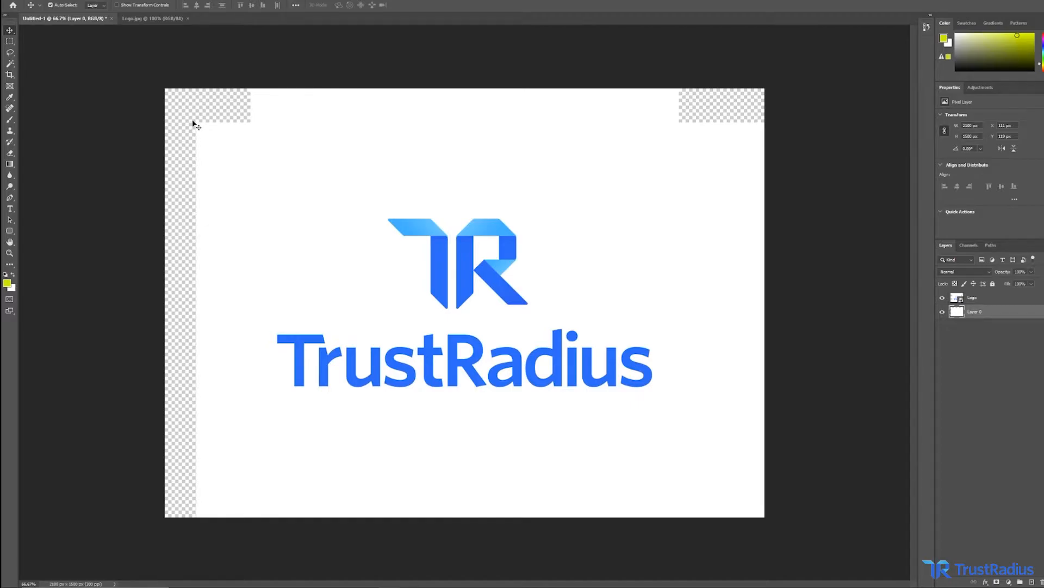
left_click_drag(228, 159, 198, 126)
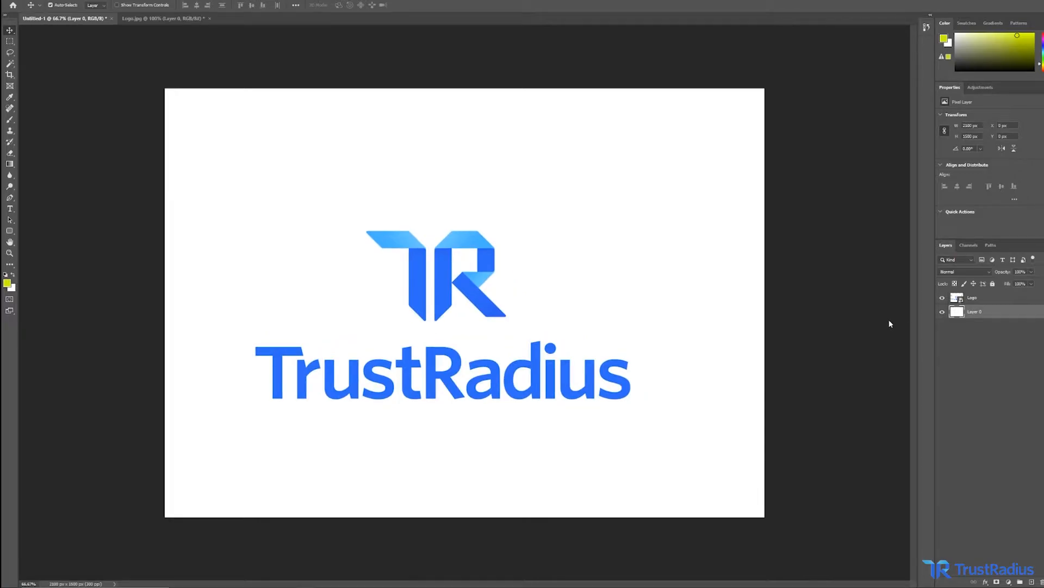
In Logo.jpg, draw a rectangular marquee selection around the T of the logo mark.
left_click(9, 42)
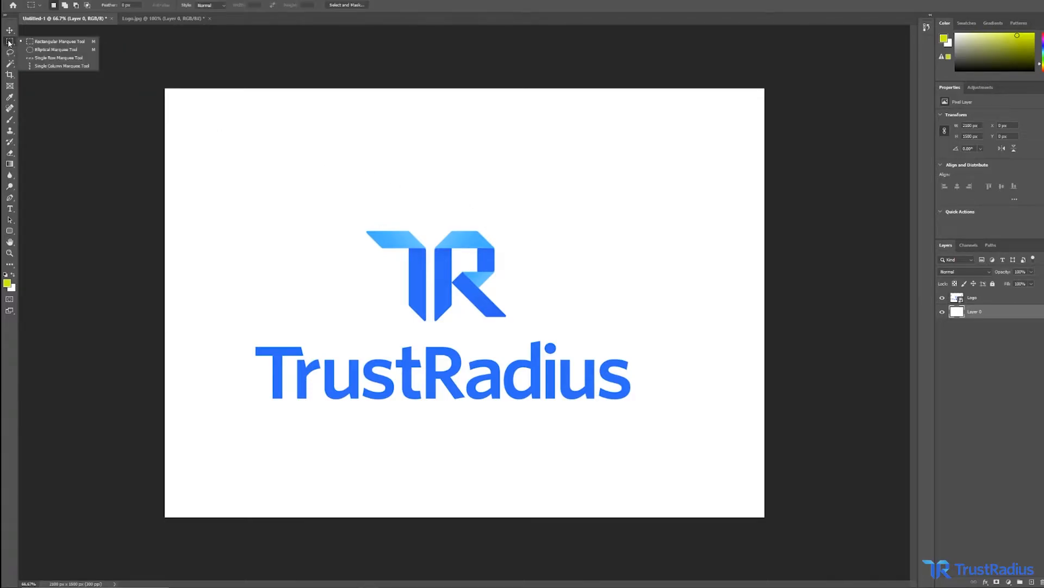
left_click(59, 42)
left_click(152, 19)
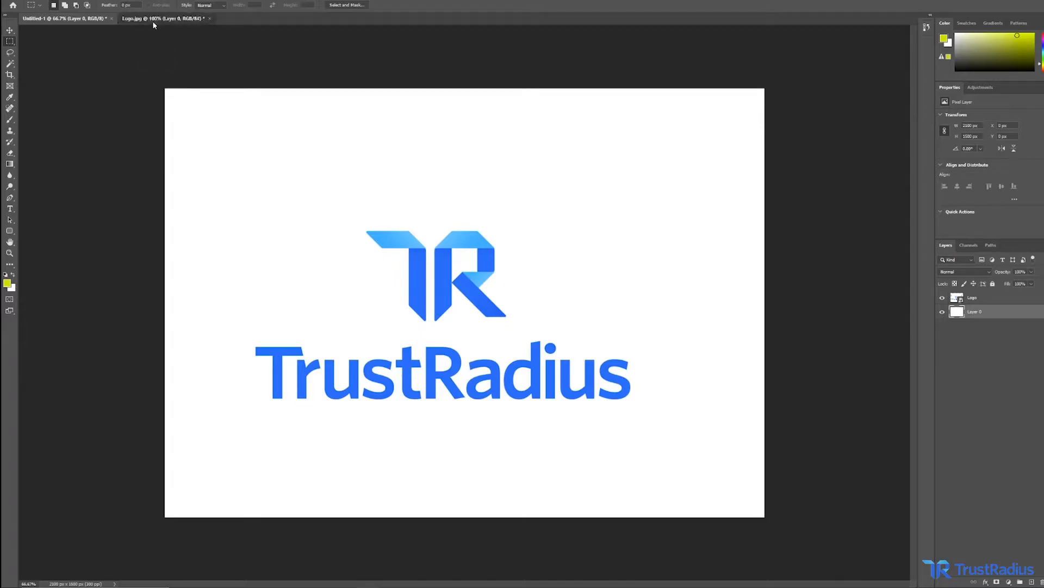
left_click(459, 172)
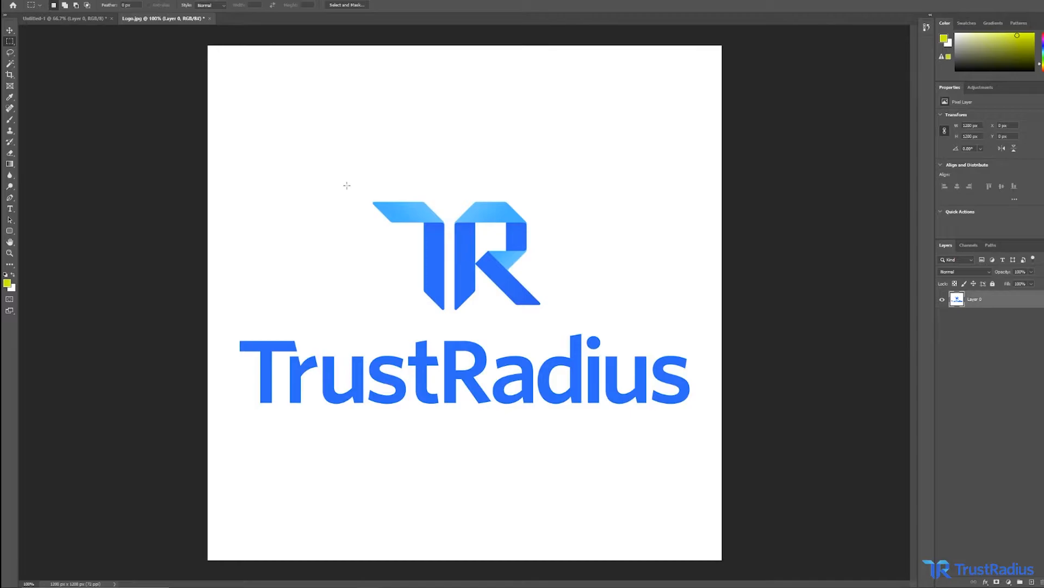
left_click_drag(427, 209, 451, 325)
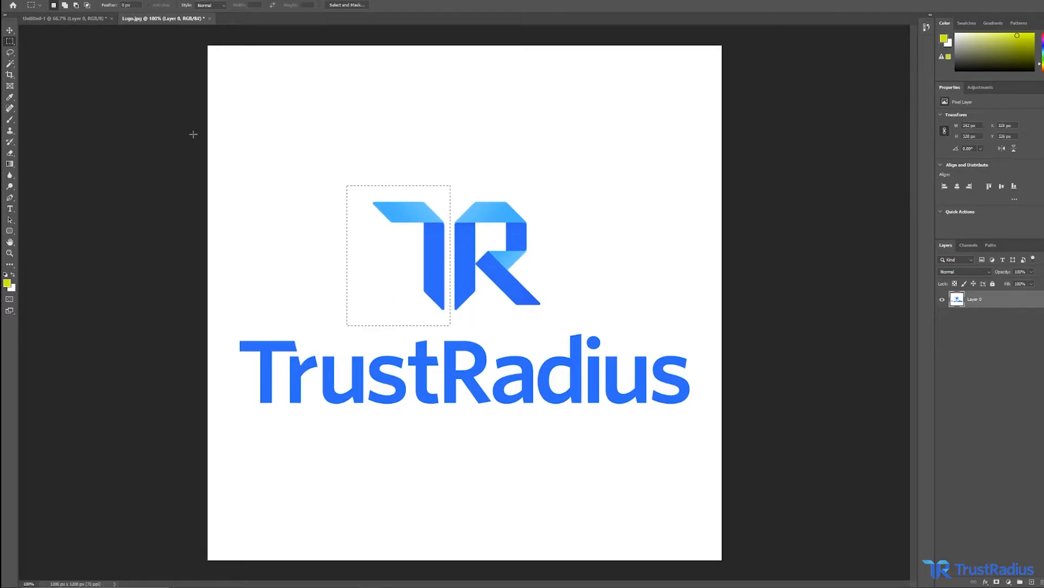
Move the selected T, then delete it, undoing each change.
left_click(9, 30)
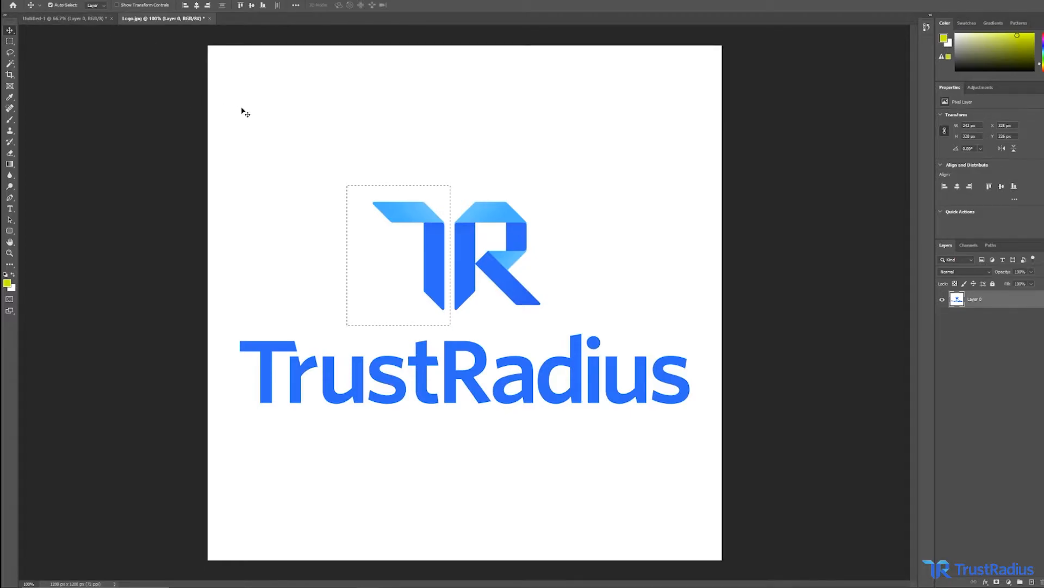
left_click_drag(377, 245, 360, 221)
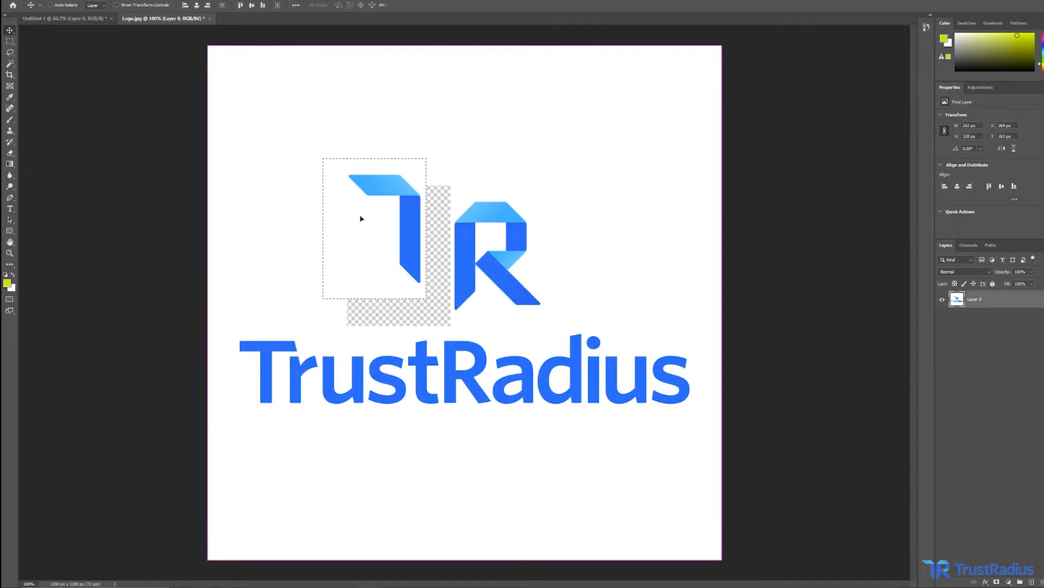
key("ctrl+z")
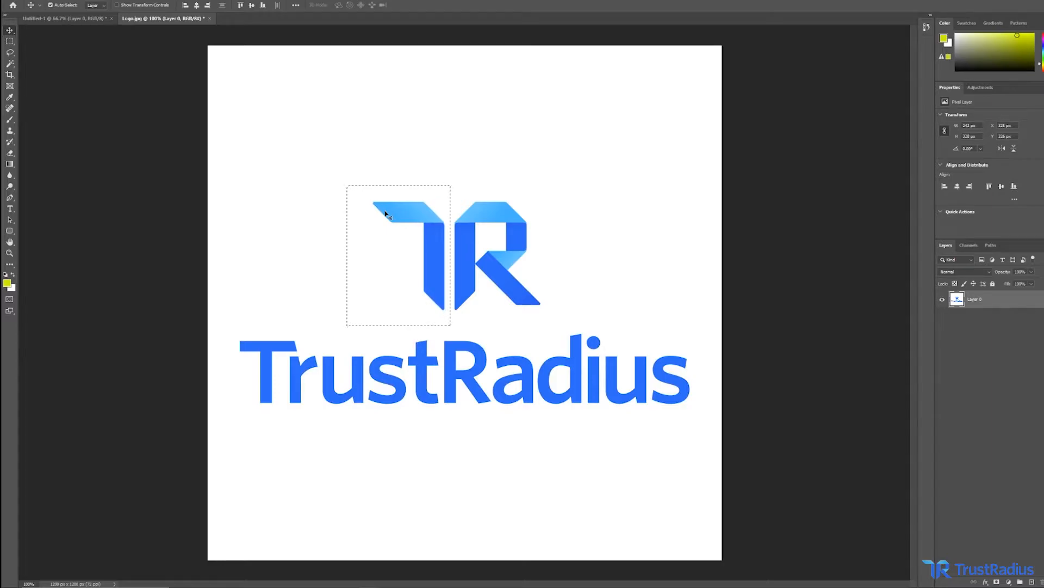
key("Delete")
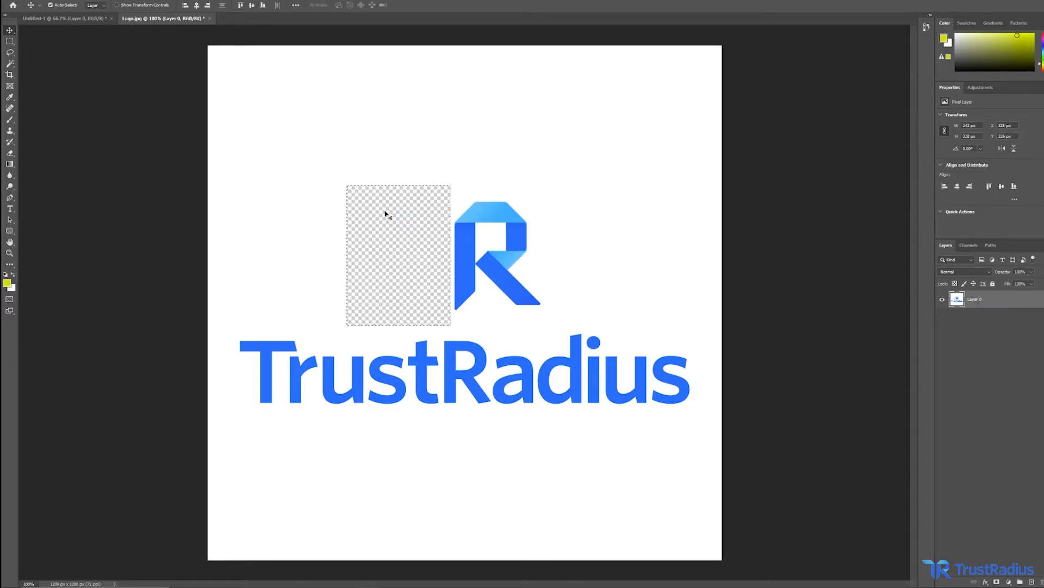
key("ctrl+z")
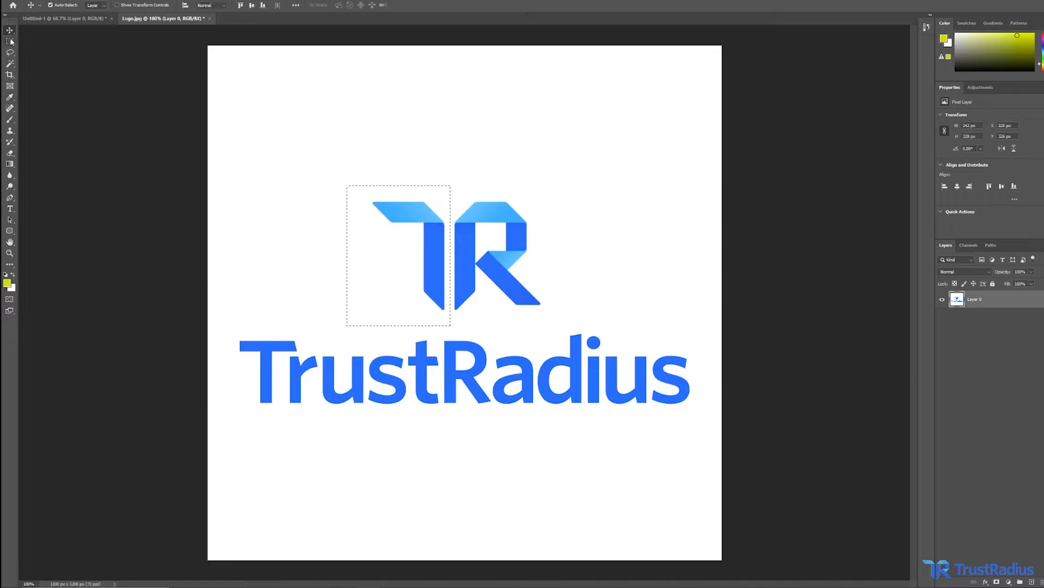
Draw an elliptical marquee selection over the left part of the logo mark.
left_click(10, 41)
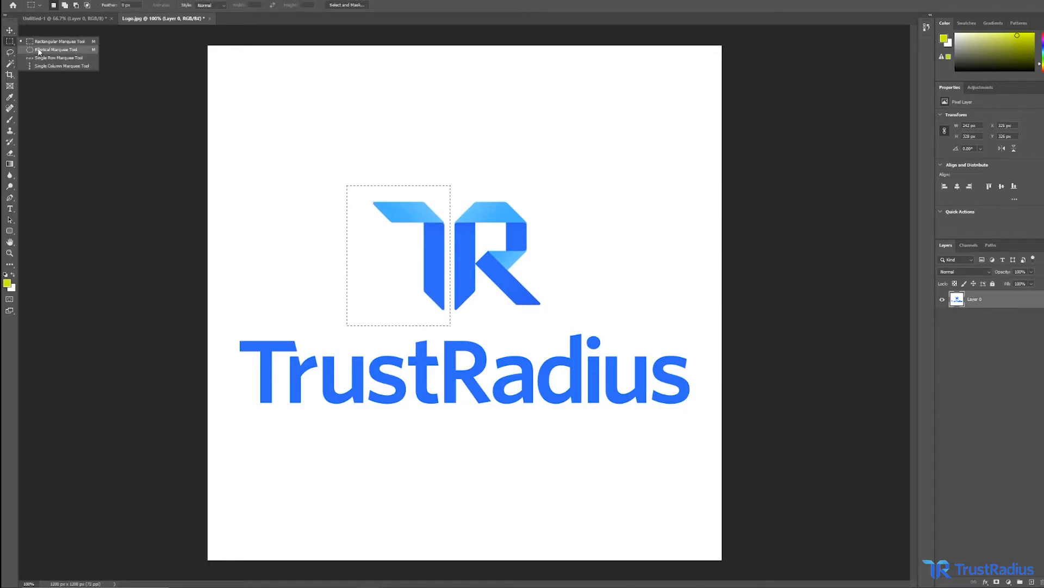
left_click(39, 50)
left_click(344, 193)
left_click_drag(317, 277, 451, 172)
Move the elliptical selection's contents, undo the move, and deselect.
left_click(9, 30)
left_click_drag(403, 229, 468, 143)
key("ctrl+z")
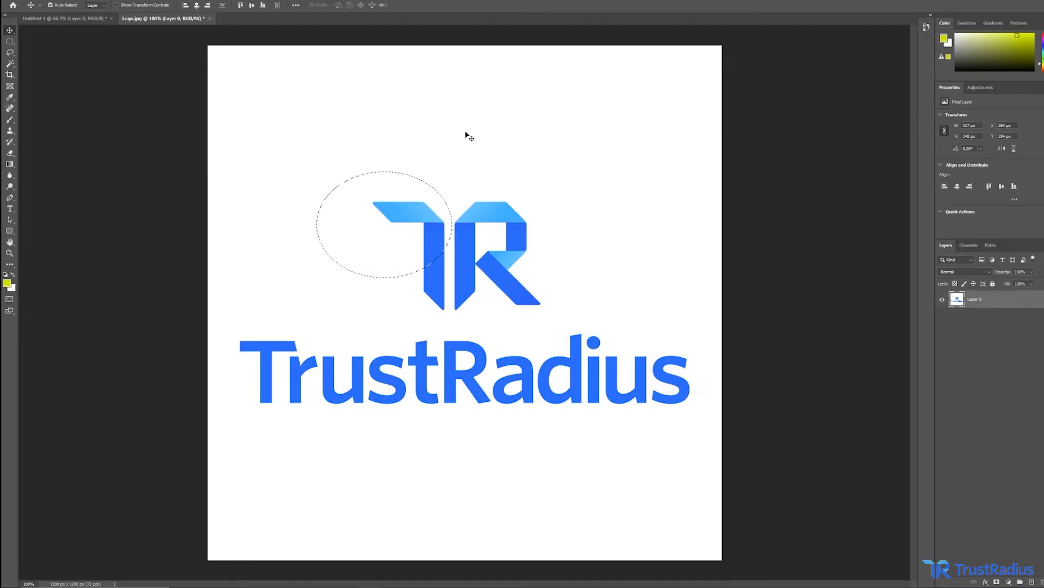
key("ctrl+d")
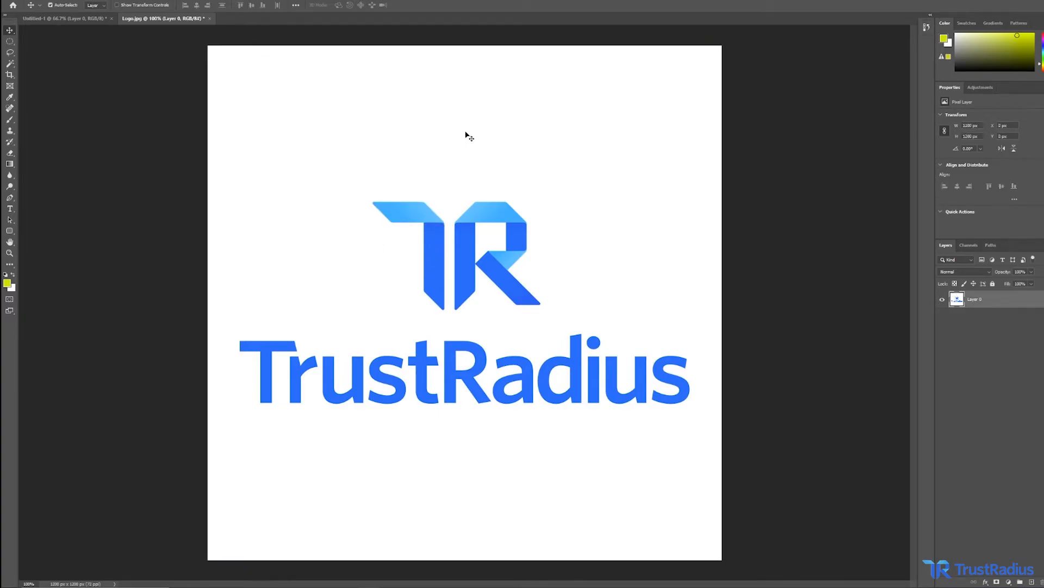
Lasso a selection around the TR mark, try moving it, and undo the move.
left_click(11, 53)
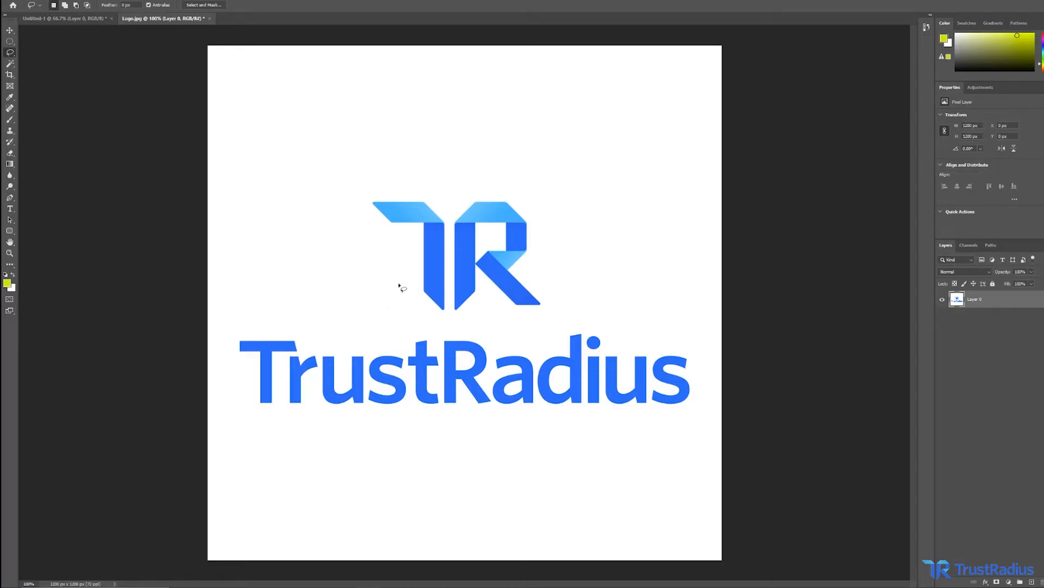
mouse_move(423, 296)
left_mouse_down()
mouse_move(417, 250)
mouse_move(375, 223)
mouse_move(369, 200)
mouse_move(405, 189)
mouse_move(452, 214)
mouse_move(440, 311)
left_mouse_up()
left_click(9, 30)
left_click_drag(364, 223, 319, 231)
key("ctrl+z")
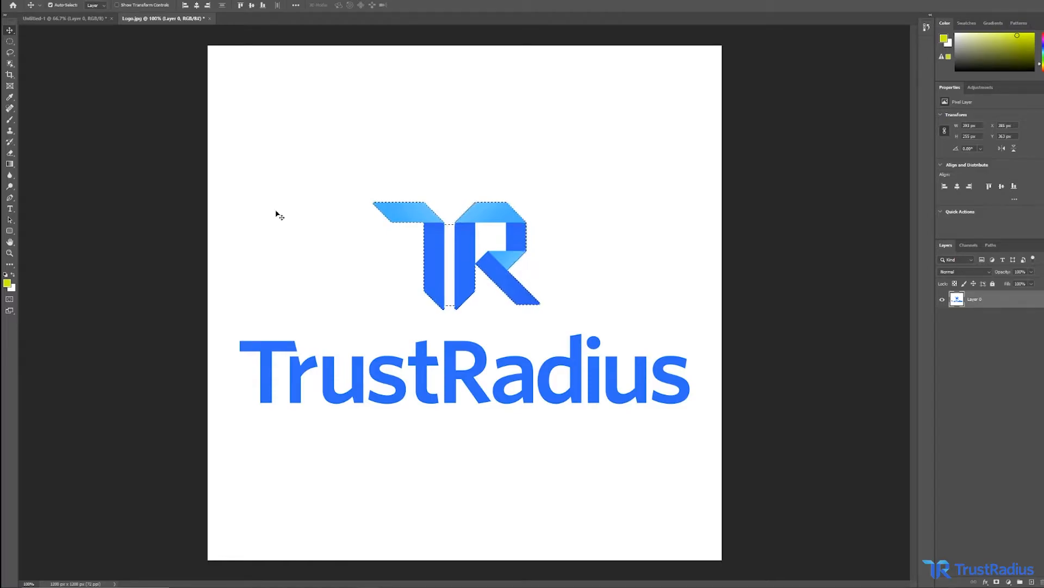
Select the TR mark with the Object Selection tool by boxing it.
left_click(9, 65)
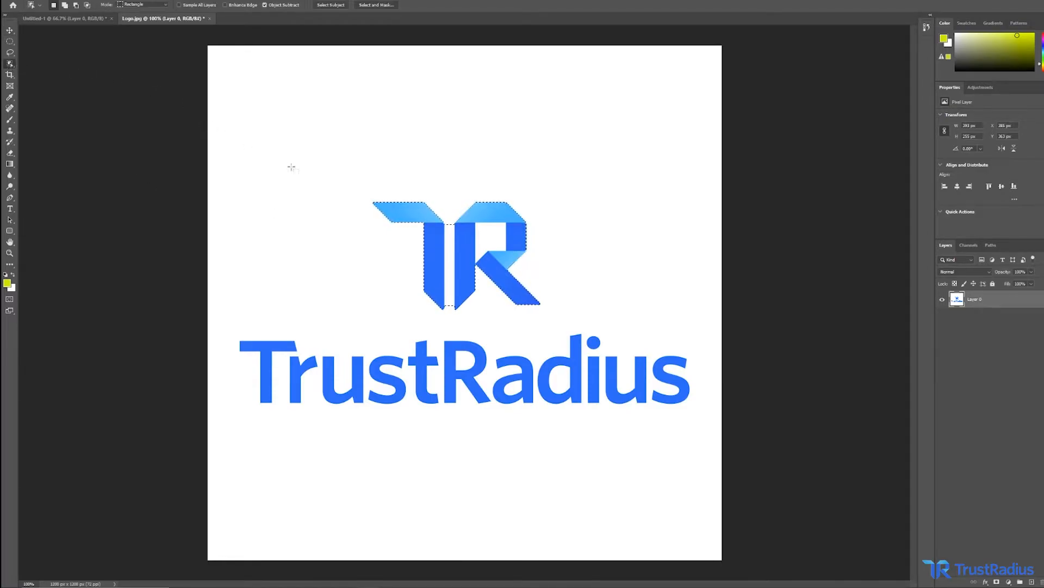
left_click(316, 183)
left_click_drag(358, 188, 558, 315)
Move the selected TR mark up and to the right with the Move tool.
left_click(10, 30)
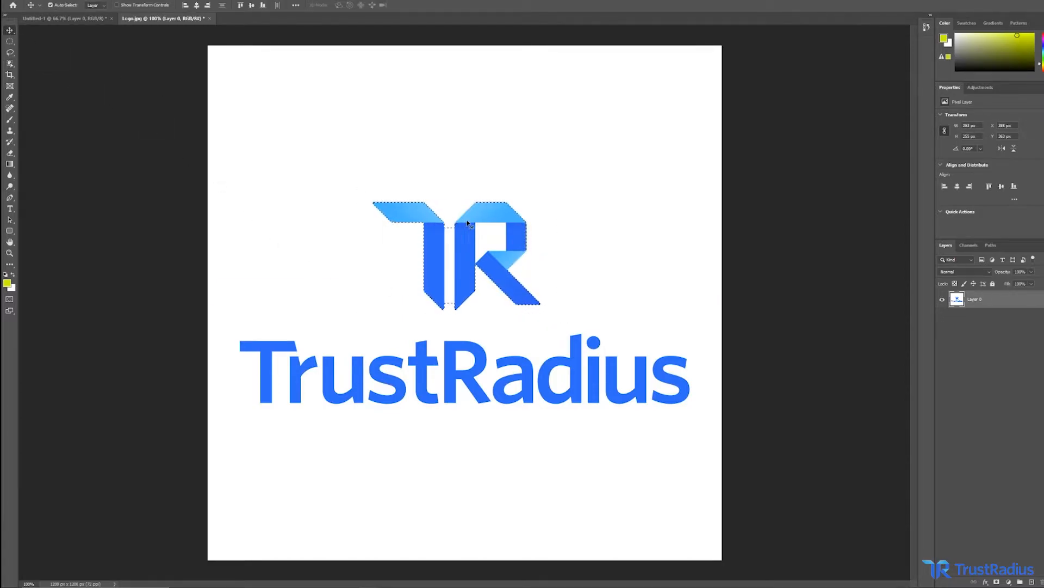
left_click_drag(467, 254, 565, 150)
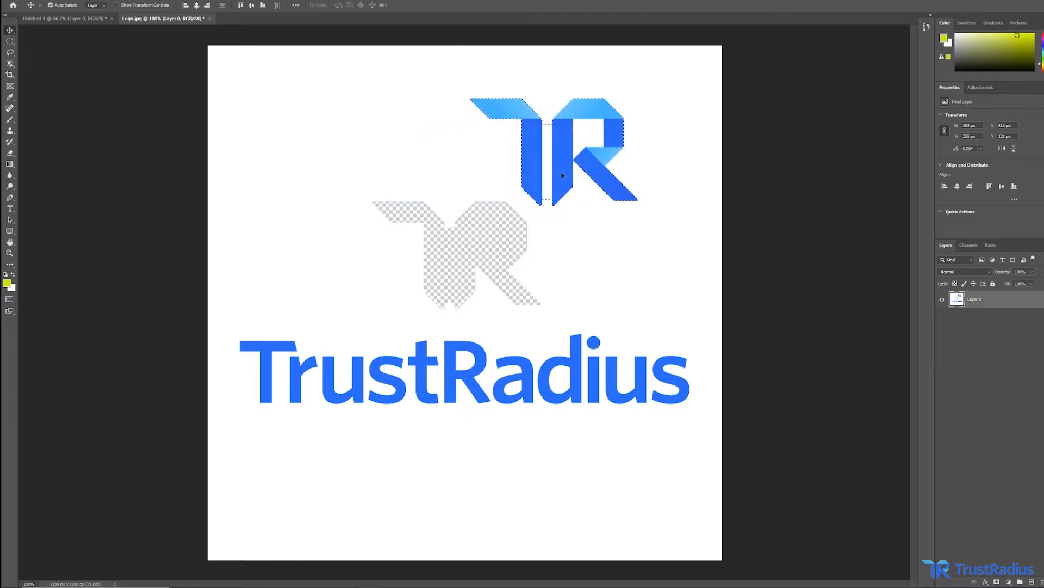
Zoom in to inspect the transparent area left by the moved TR mark, return to 100%, undo the move, and deselect.
key("x")
key("ctrl+d")
key("z")
left_click(454, 215)
left_click(454, 215)
left_click(453, 215)
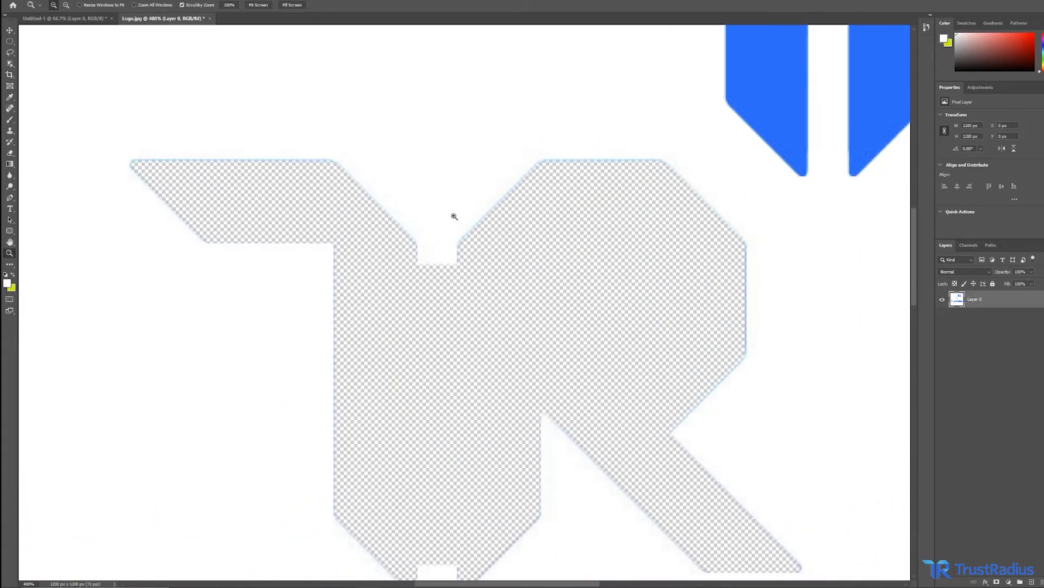
left_click(453, 216)
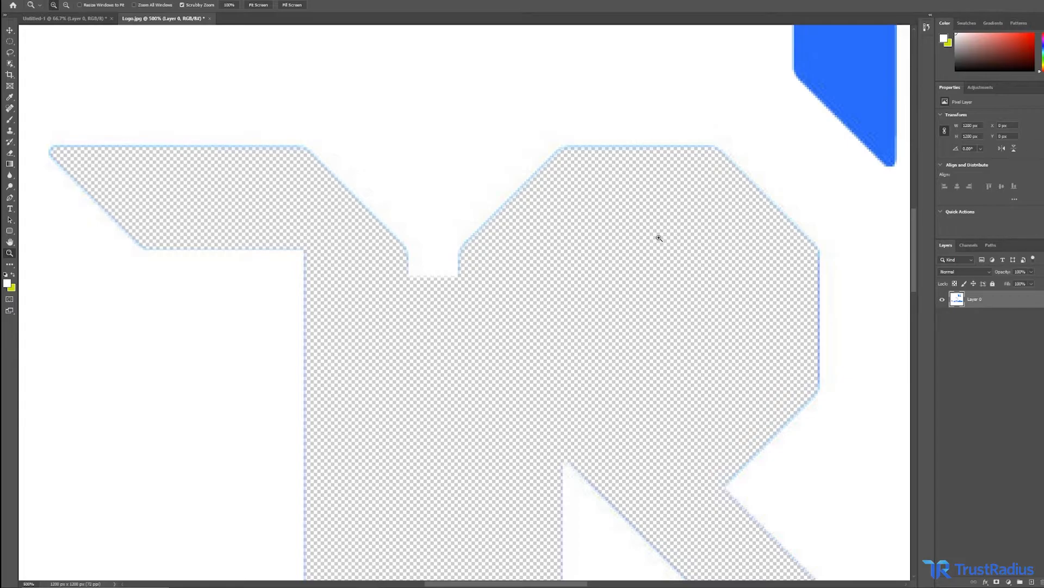
right_click(522, 238)
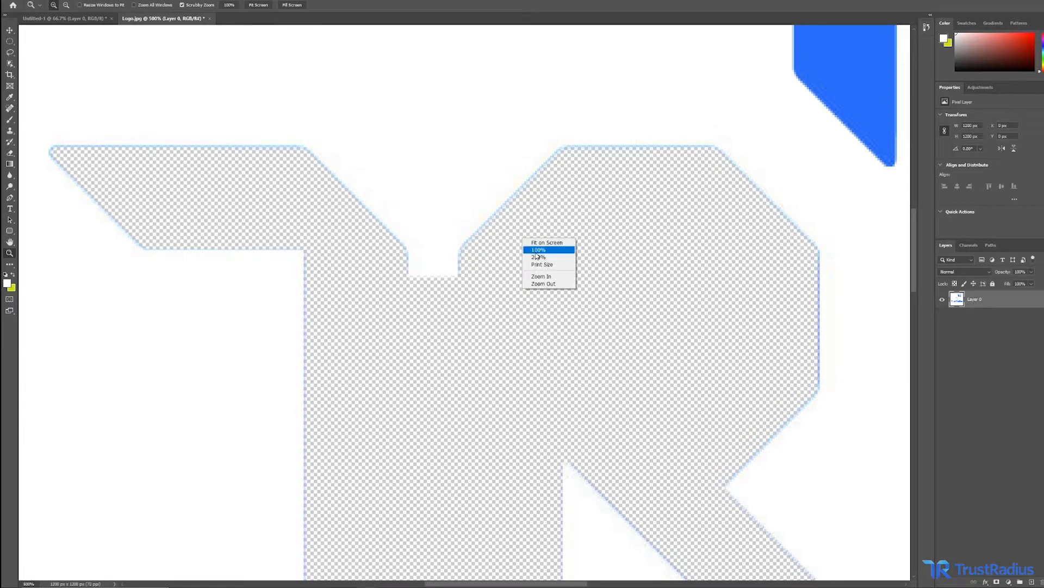
left_click(538, 249)
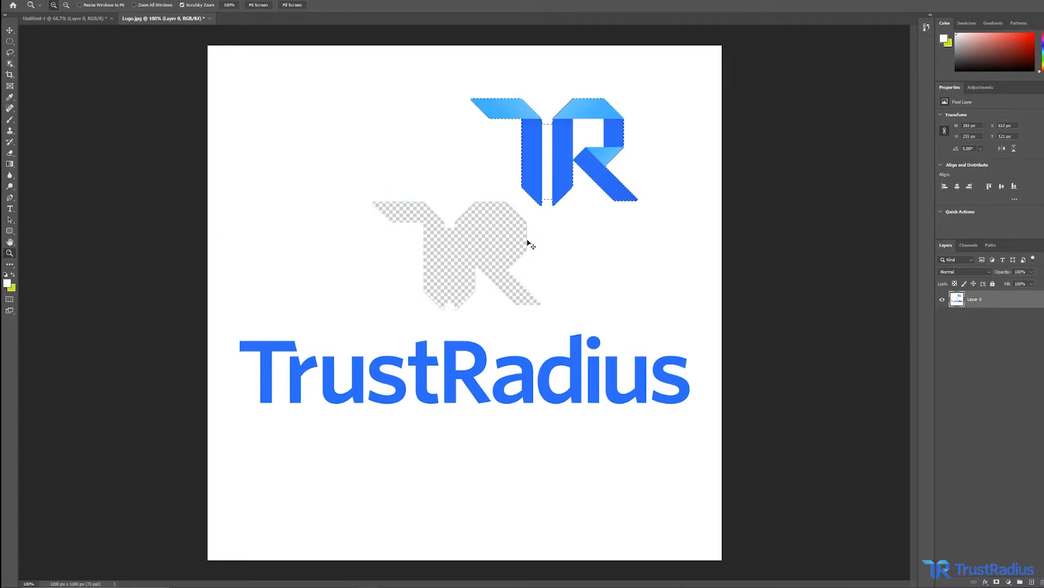
key("ctrl+z")
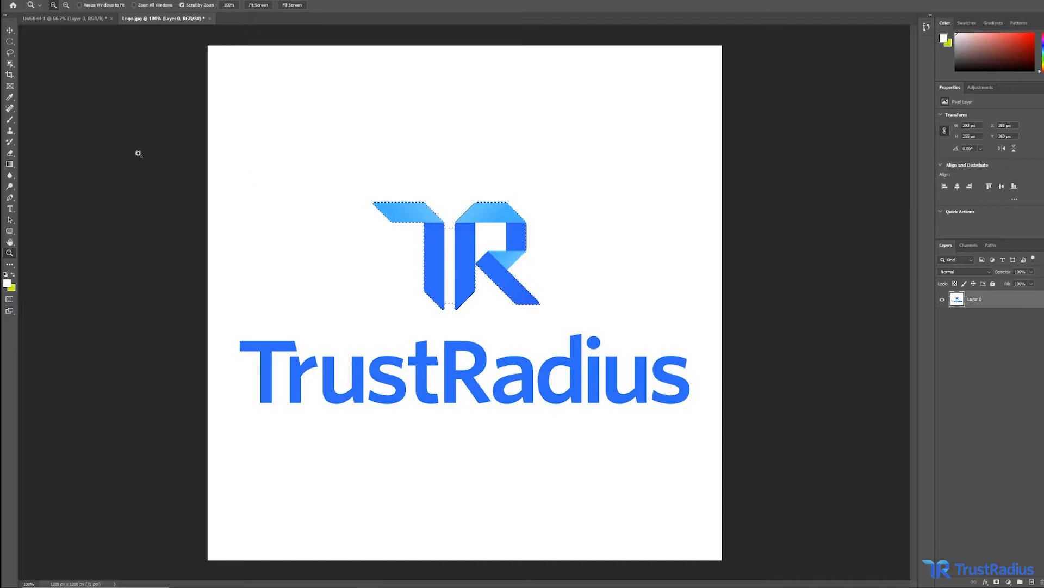
key("ctrl+d")
Select the T of TrustRadius with the Magic Wand tool and move it up with the Move tool.
left_click(11, 63)
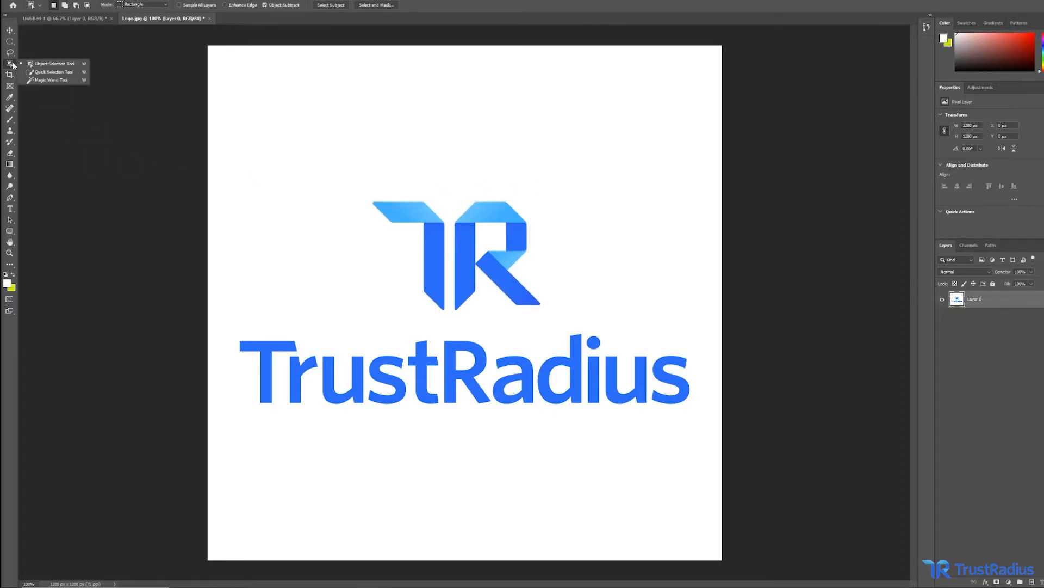
left_click(54, 80)
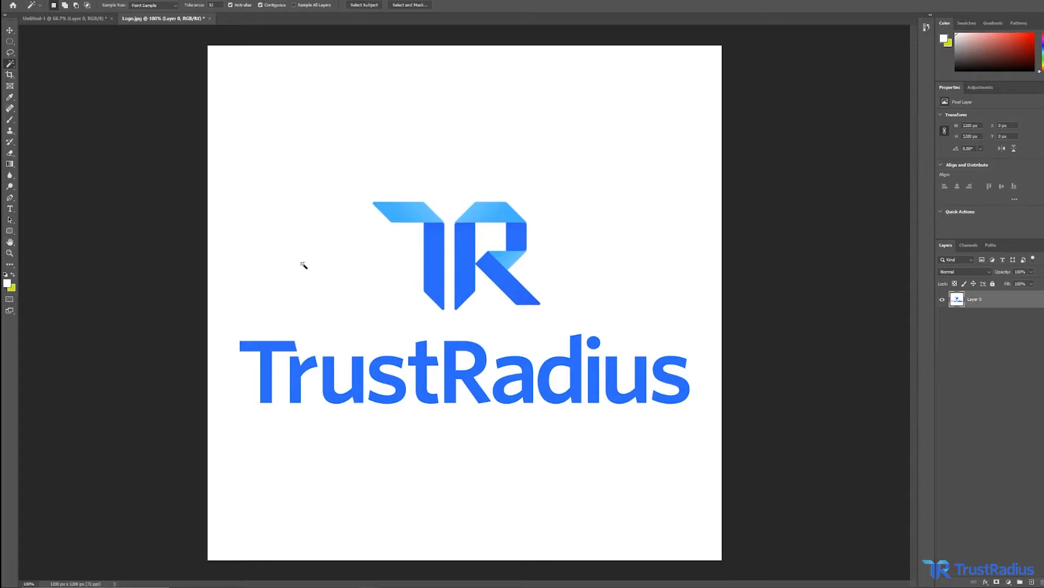
left_click(267, 347)
left_click(9, 30)
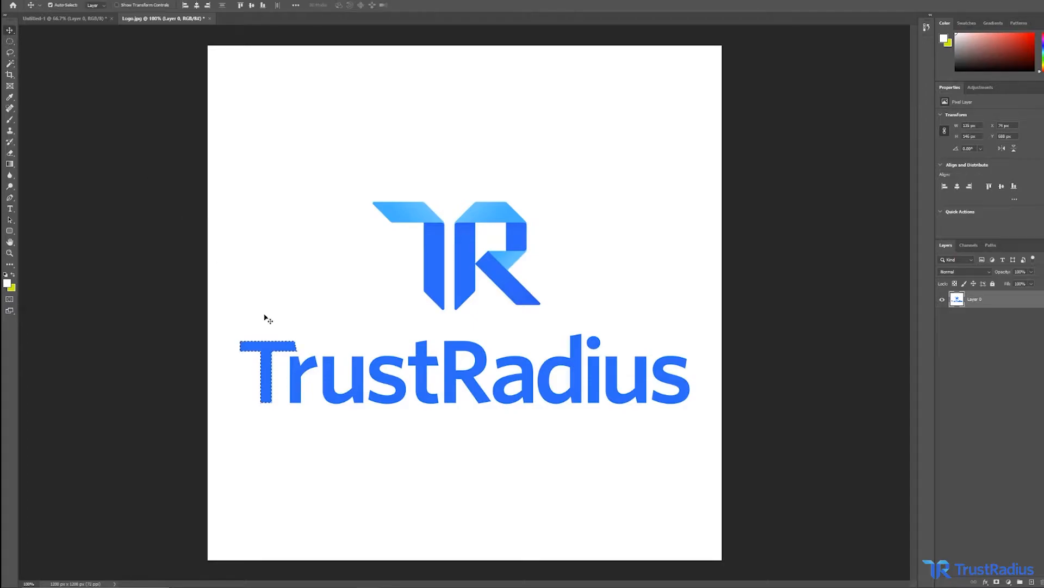
left_click_drag(269, 360, 267, 225)
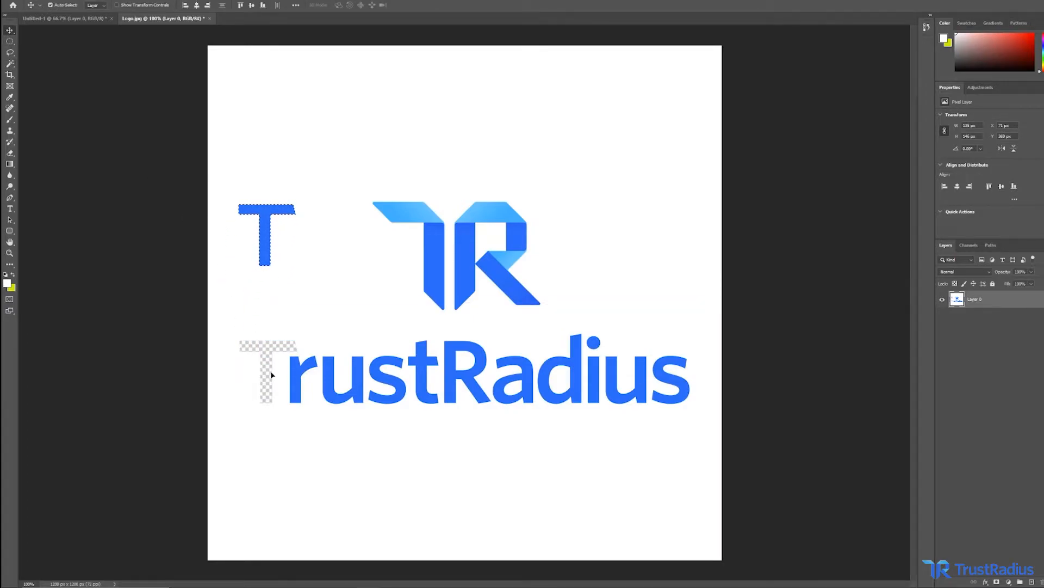
Zoom in on the gap left by the moved T, return to 100%, and undo the T move.
key("ctrl+d")
key("z")
left_click(275, 345)
left_click_drag(273, 345, 273, 345)
key("v")
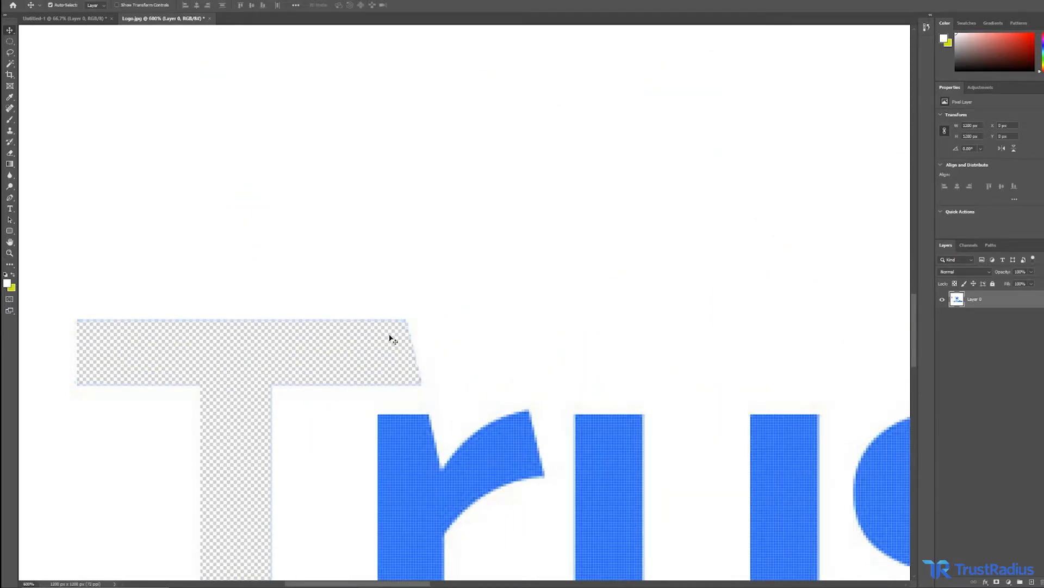
right_click(283, 293)
right_click(289, 272)
left_click(261, 267)
key("z")
right_click(260, 266)
left_click(274, 278)
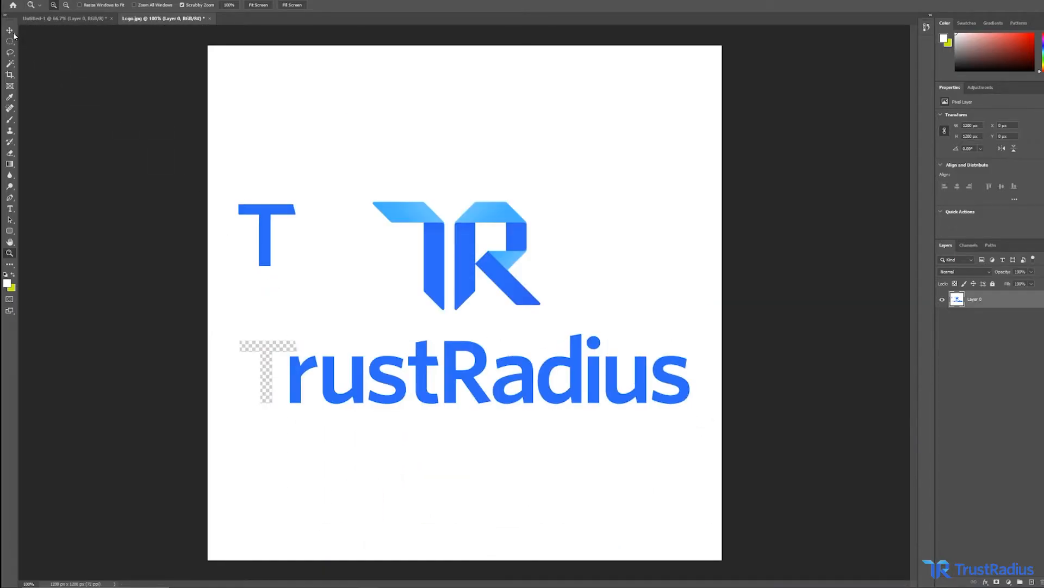
key("ctrl+z")
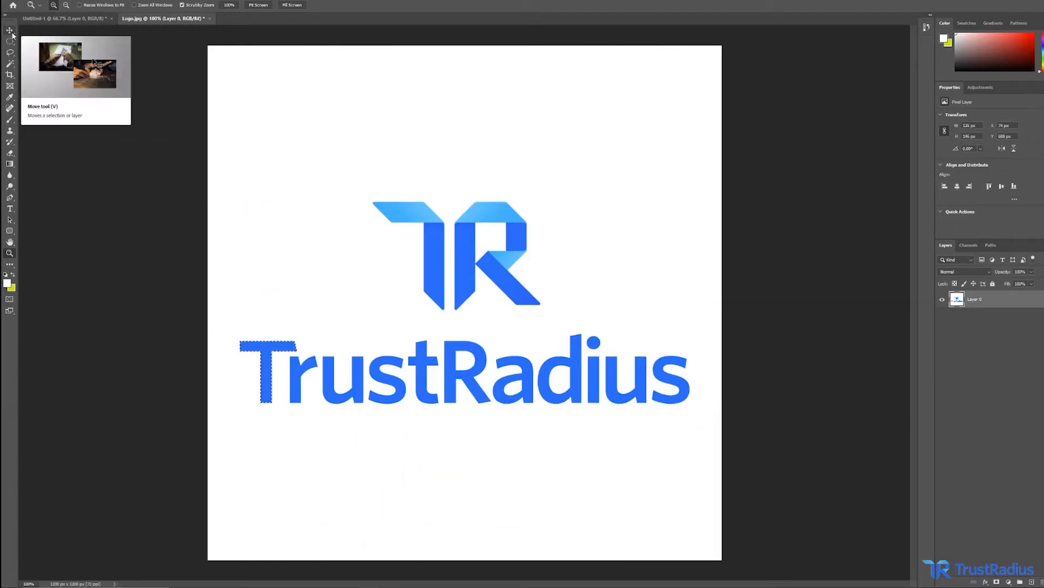
Crop the canvas tightly around the TR mark with the Crop tool, then undo the crop.
left_click(234, 233)
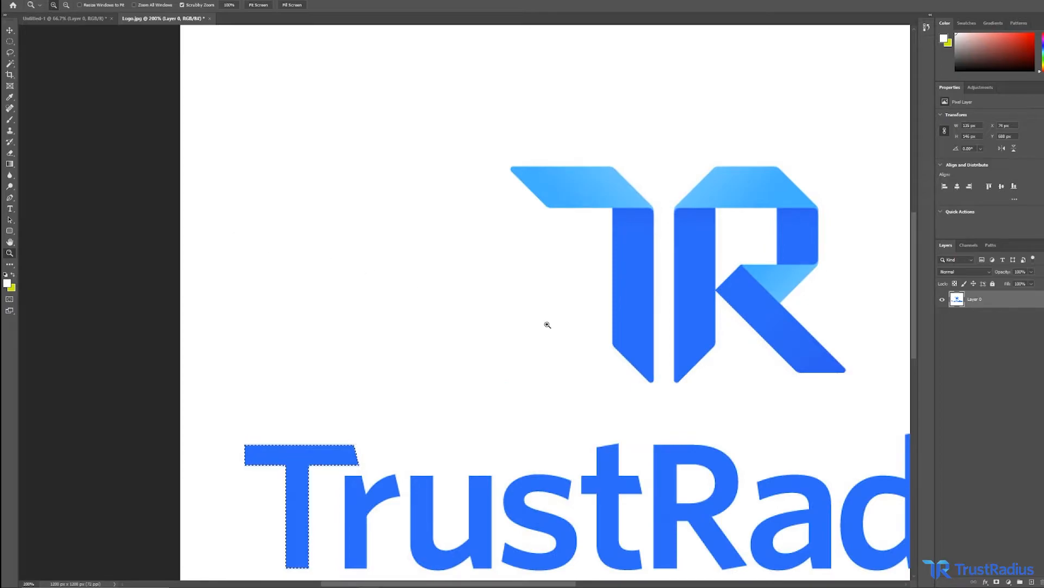
right_click(634, 330)
left_click(649, 341)
key("c")
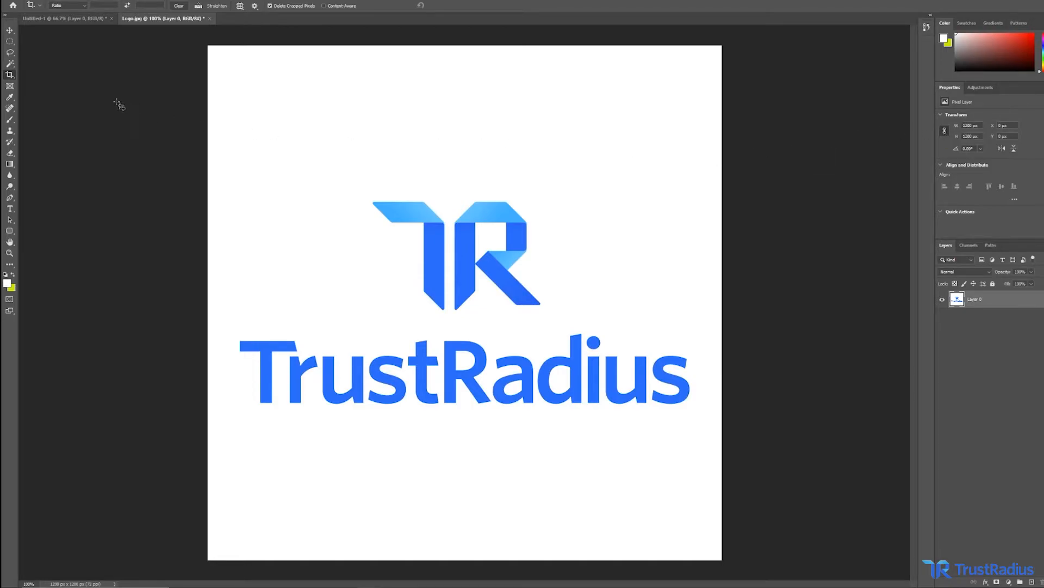
left_click(11, 75)
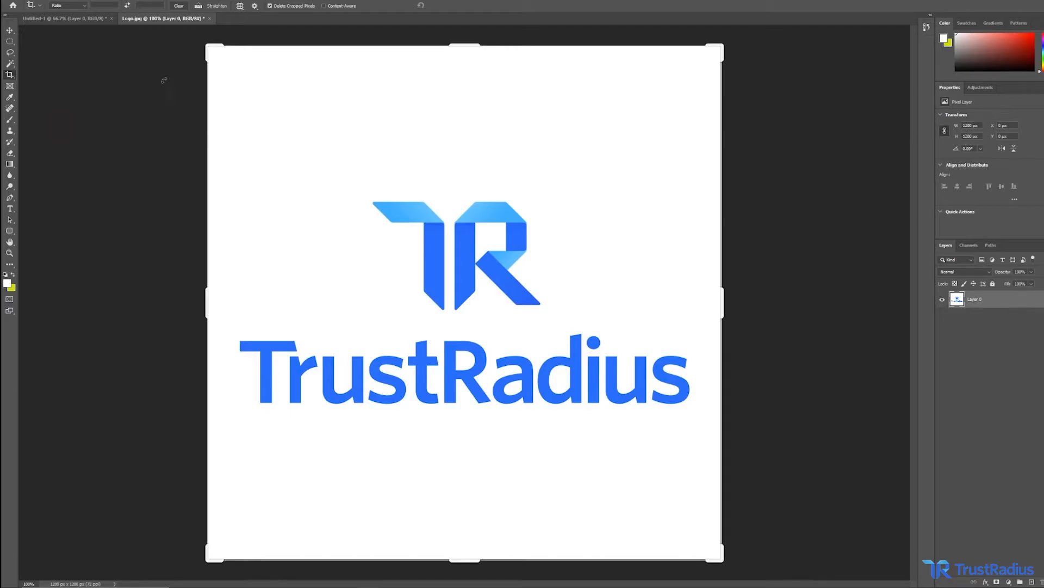
left_click(211, 47)
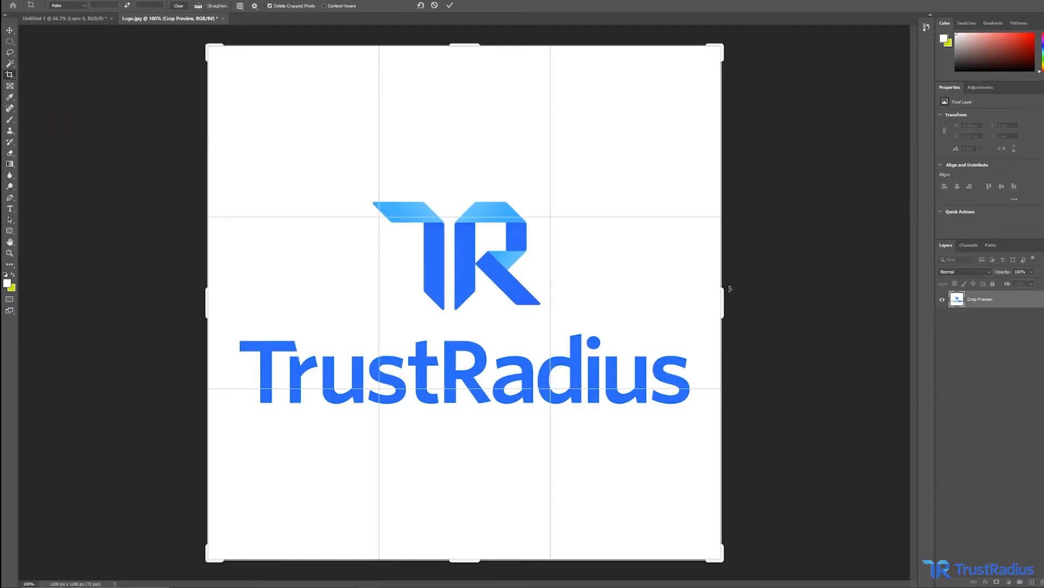
left_click_drag(723, 44, 602, 191)
left_click_drag(584, 300, 634, 287)
left_click_drag(471, 203, 471, 164)
left_click_drag(517, 207, 422, 335)
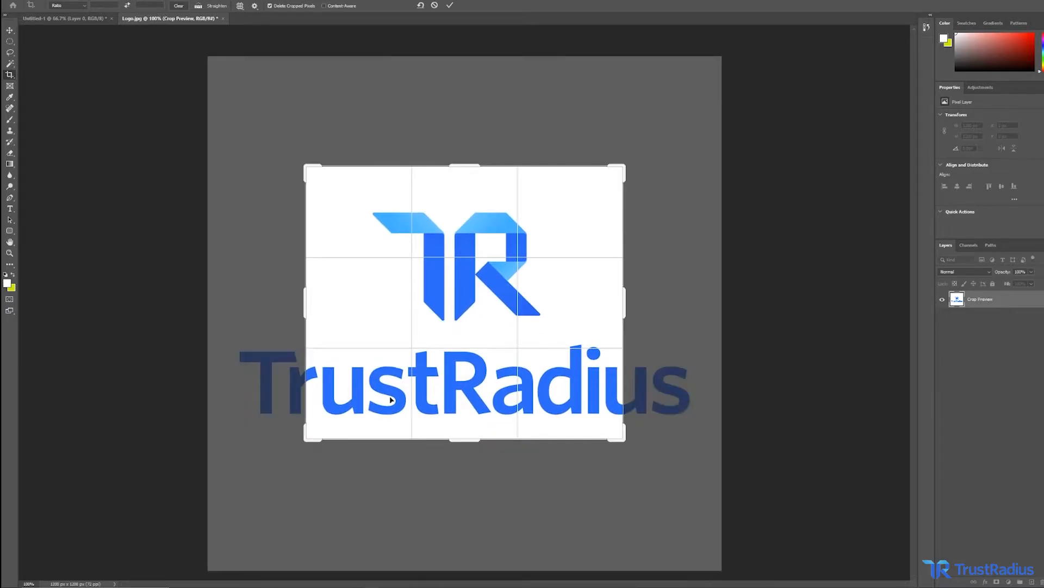
left_click_drag(302, 438, 354, 378)
left_click_drag(464, 315, 505, 317)
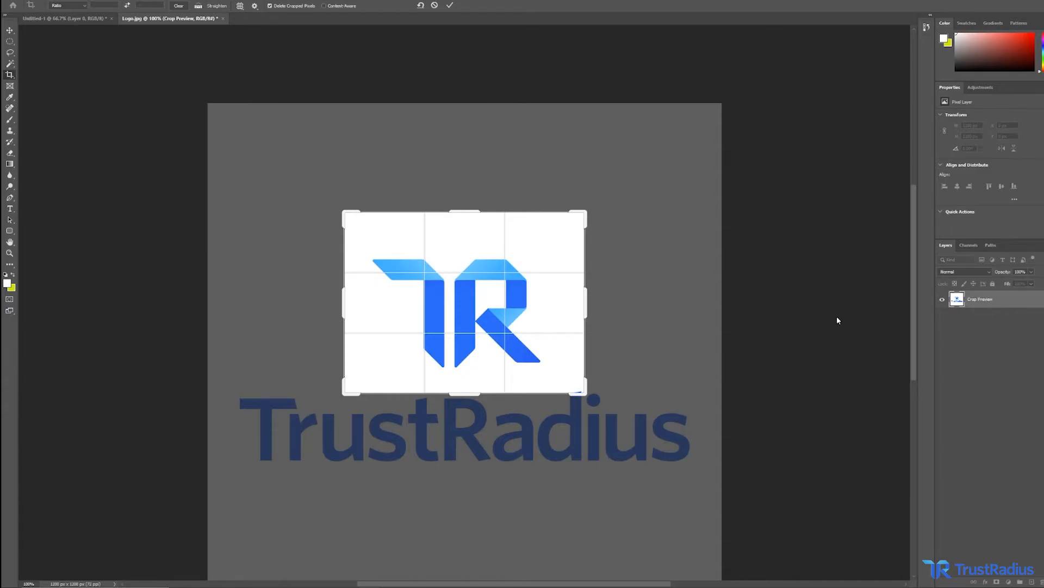
key("Return")
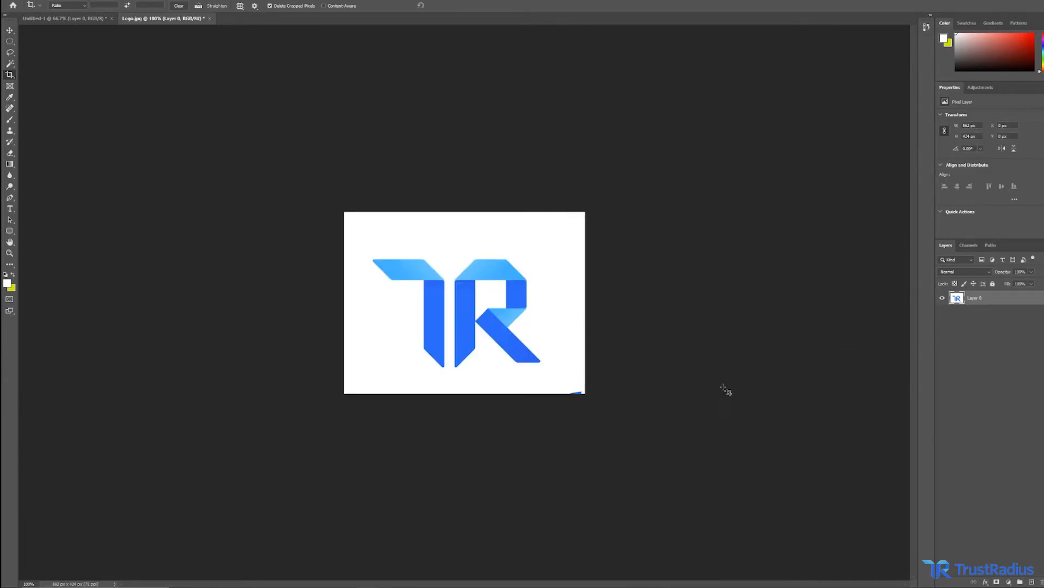
key("ctrl+z")
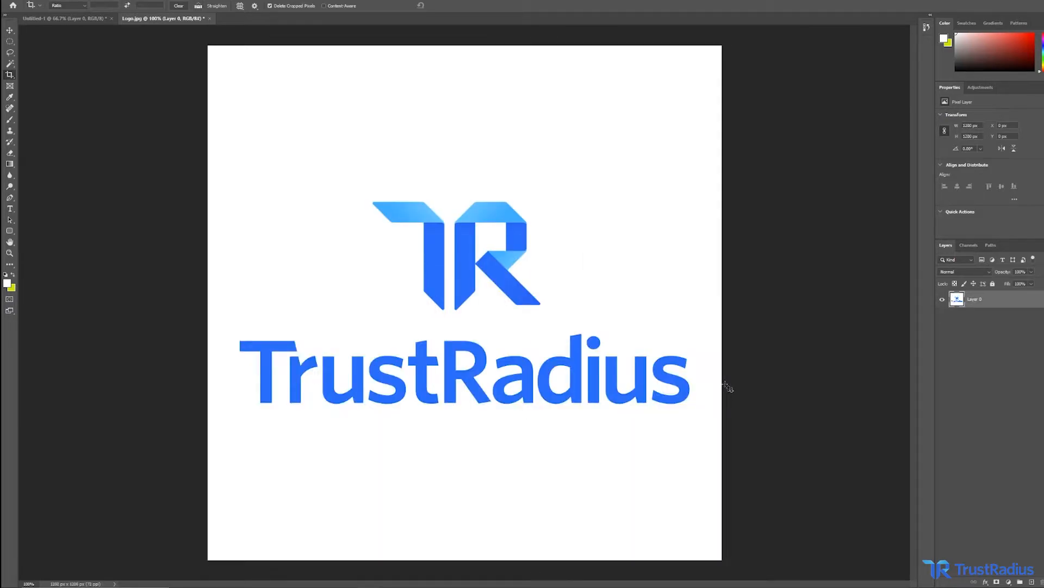
Draw a frame about 355 × 296 px in the canvas's upper-left area and drag Logo2 from File Explorer into it.
key("k")
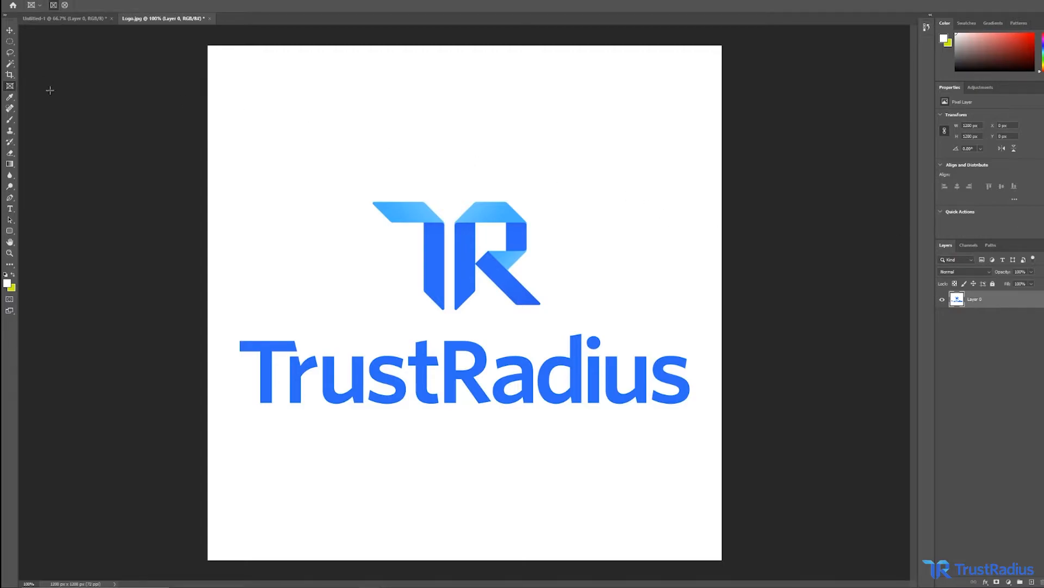
left_click_drag(236, 69, 389, 195)
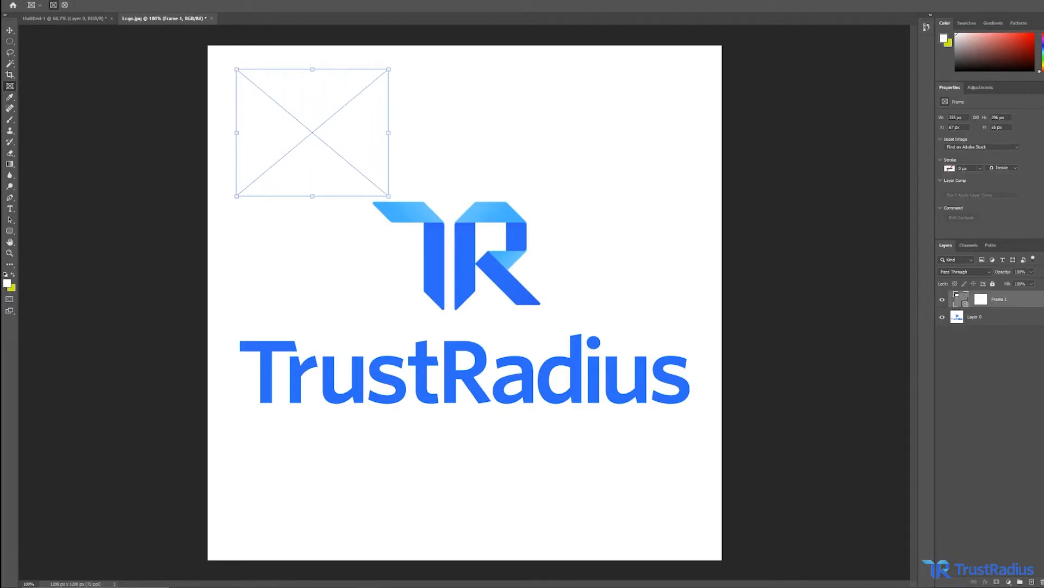
left_click(244, 587)
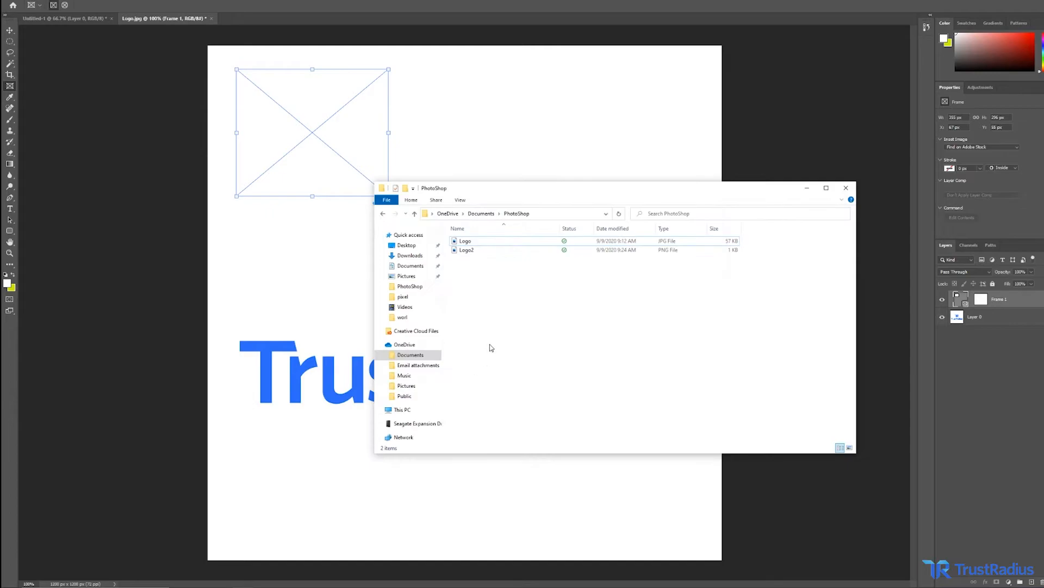
left_click(496, 252)
left_click_drag(545, 251, 309, 145)
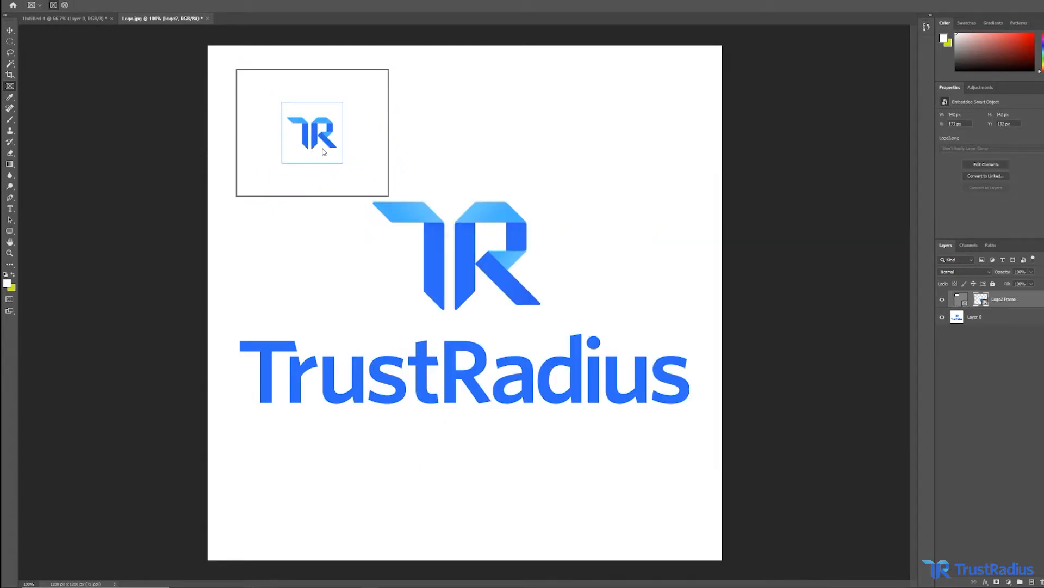
Move the Logo2 image slightly down and to the right inside the frame.
left_click(374, 188)
left_click(322, 137)
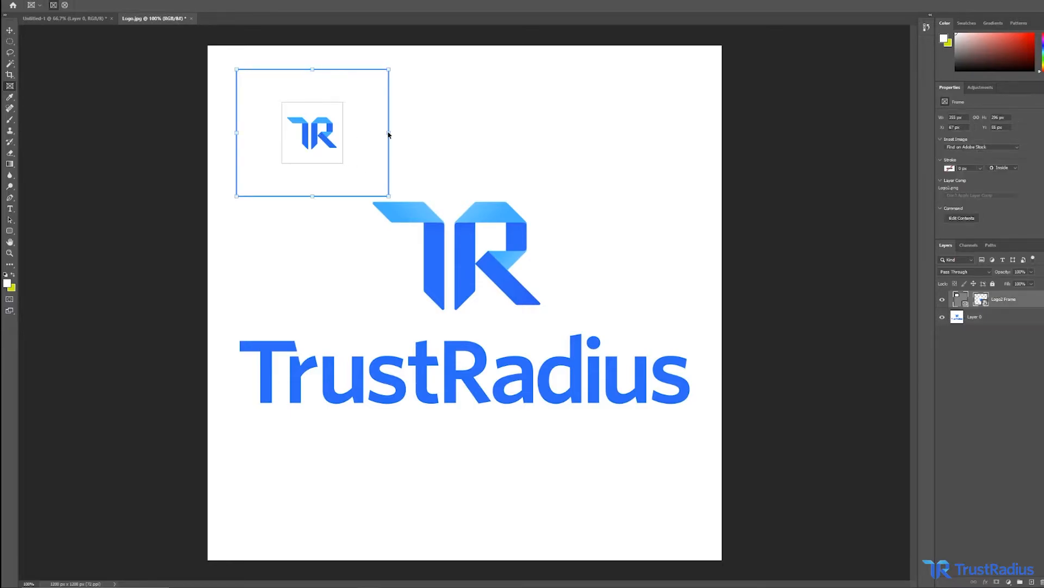
mouse_move(333, 150)
left_mouse_down()
mouse_move(367, 147)
mouse_move(343, 120)
mouse_move(345, 159)
left_mouse_up()
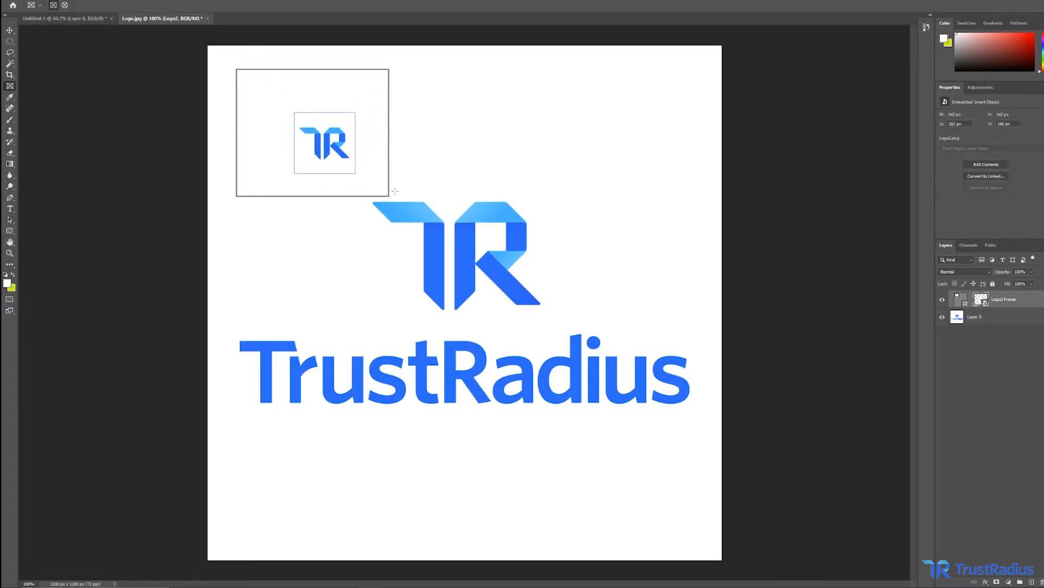
Shrink the frame from its lower-right corner, then undo the resize.
left_click_drag(388, 196, 331, 158)
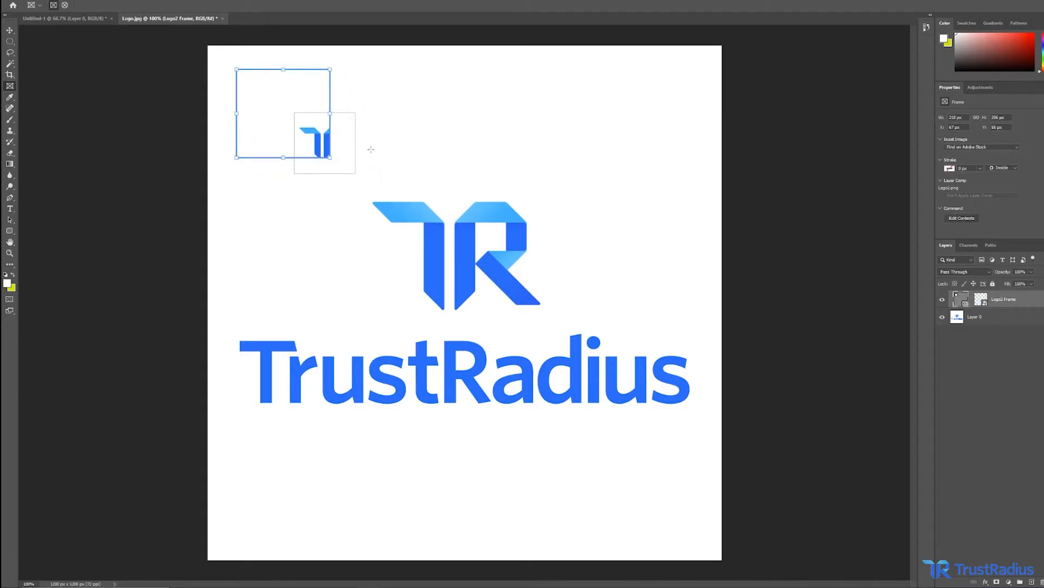
left_click(410, 142)
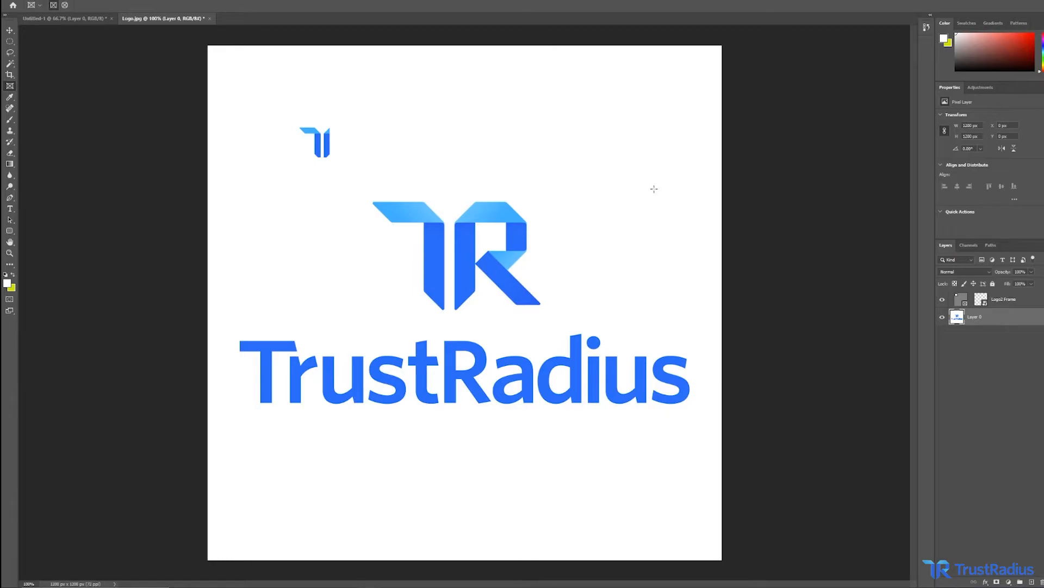
key("ctrl+z")
Sample foreground colours from the TR mark with the Eyedropper tool.
left_click(10, 97)
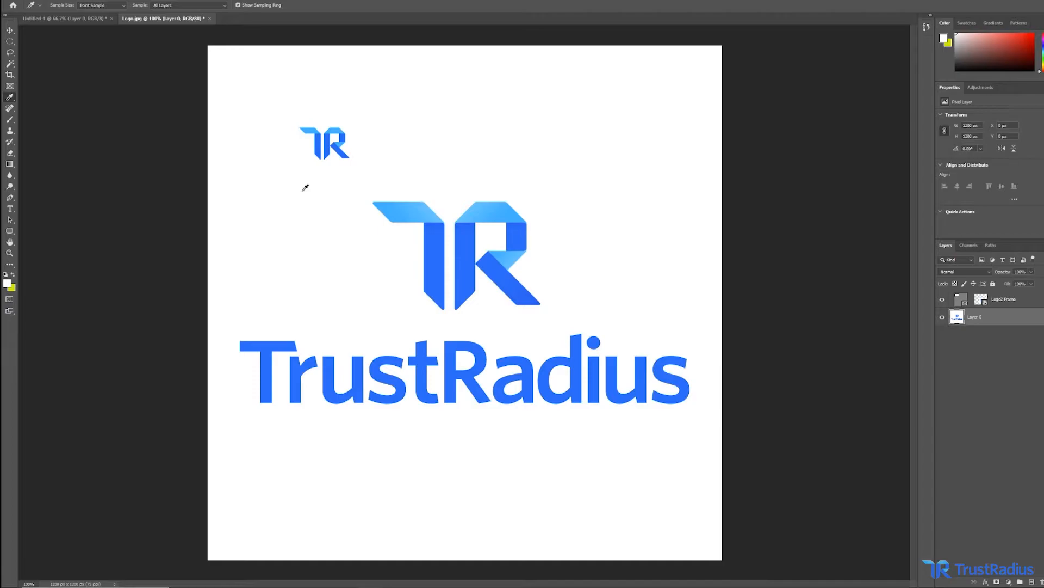
left_click(407, 207)
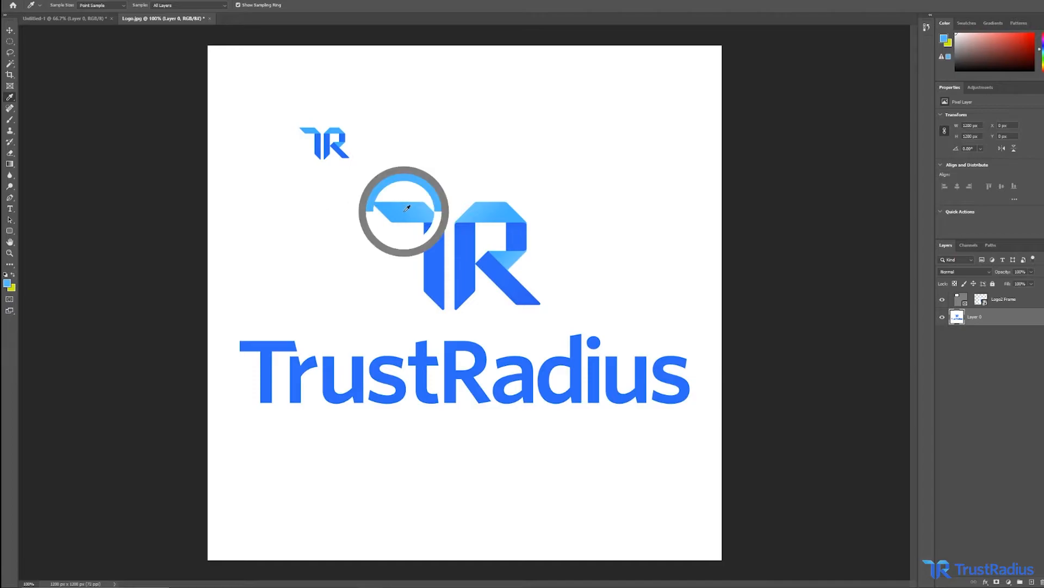
left_click(438, 239)
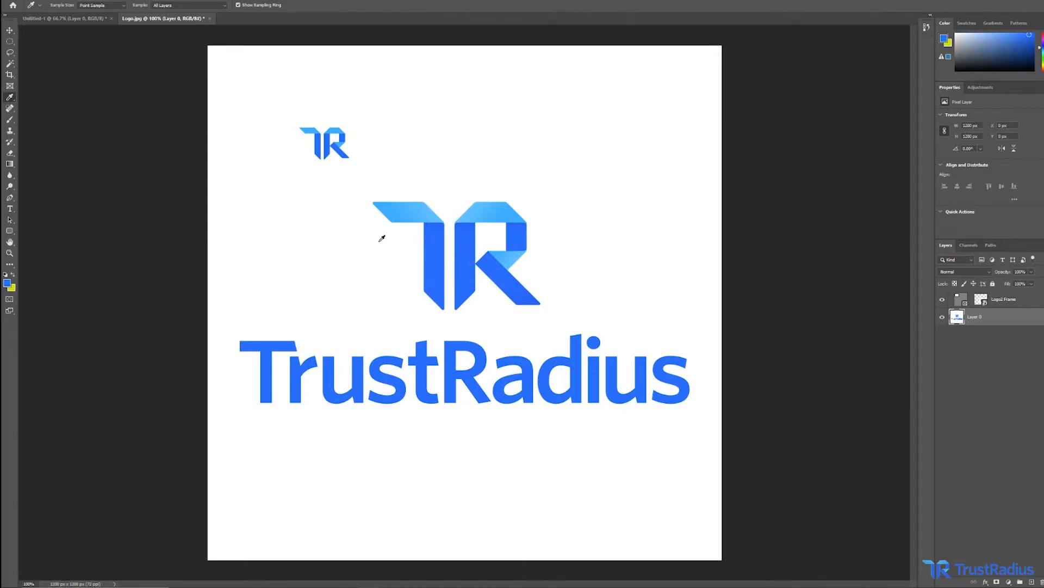
left_click(333, 233)
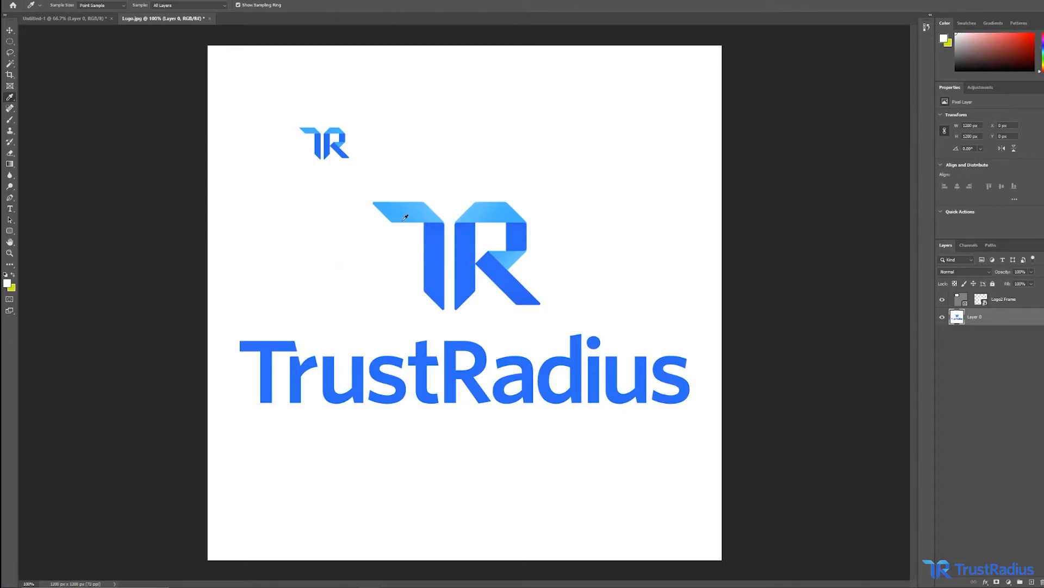
left_click(416, 211)
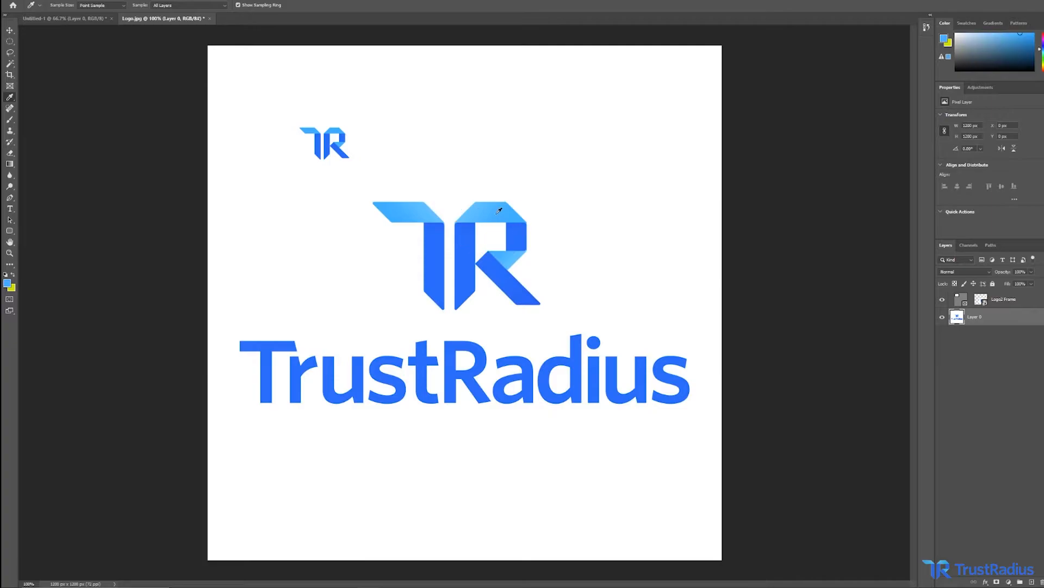
left_click(10, 109)
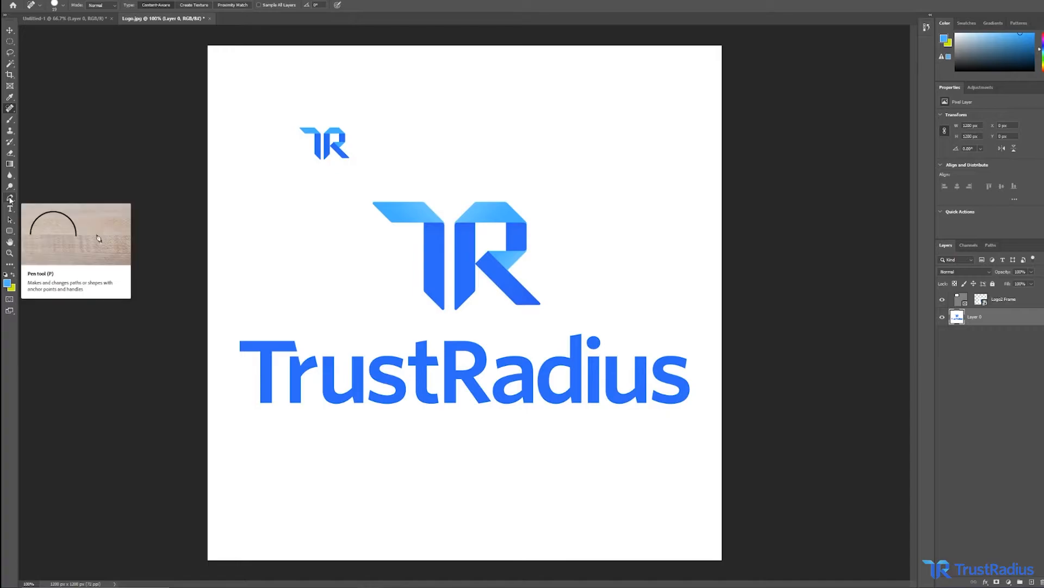
left_click(7, 142)
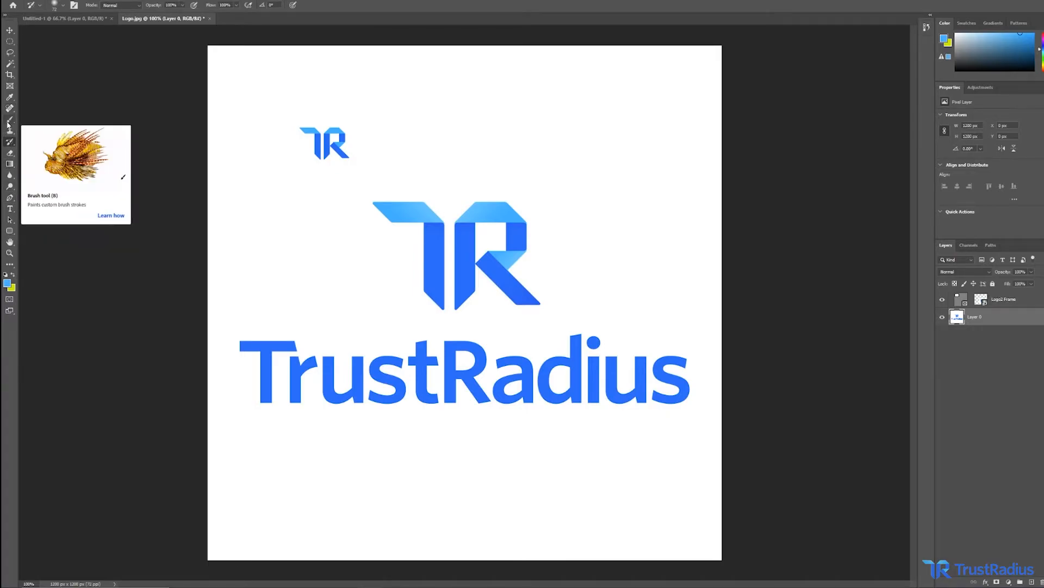
left_click(7, 123)
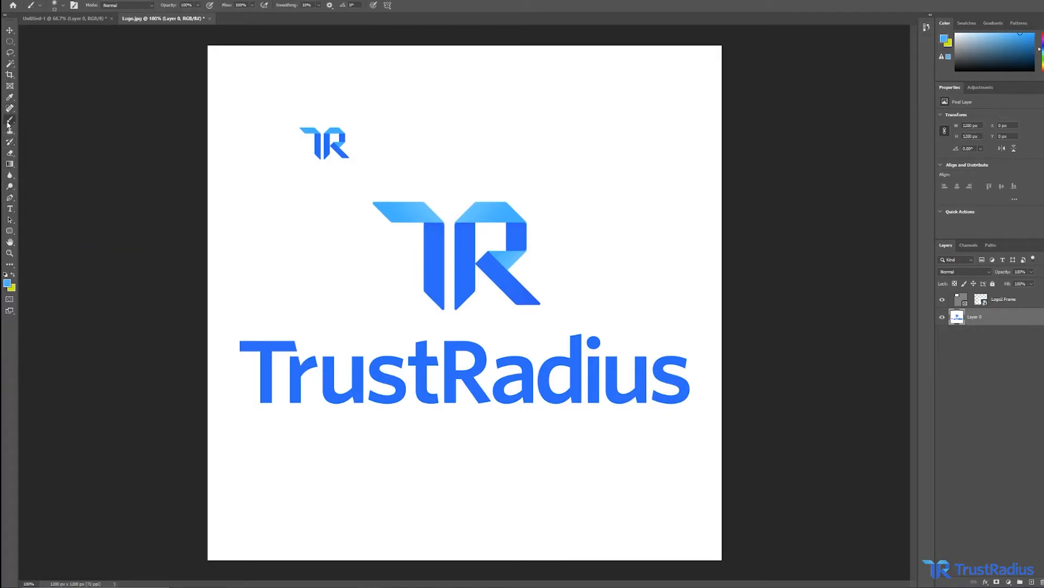
Set the foreground colour to bright green 2eff2e in the Color Picker.
left_click(7, 283)
left_click(556, 216)
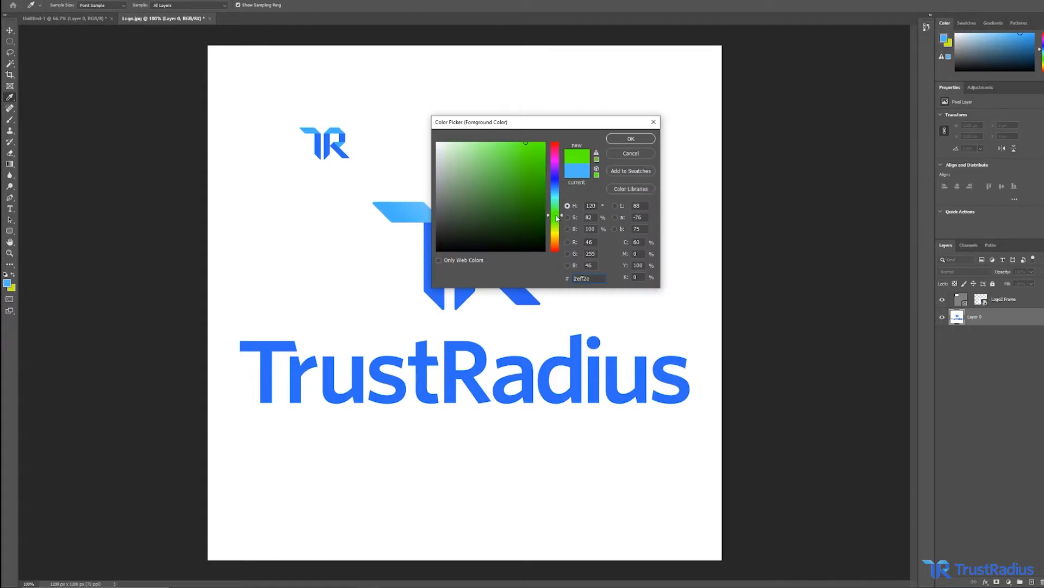
left_click(625, 140)
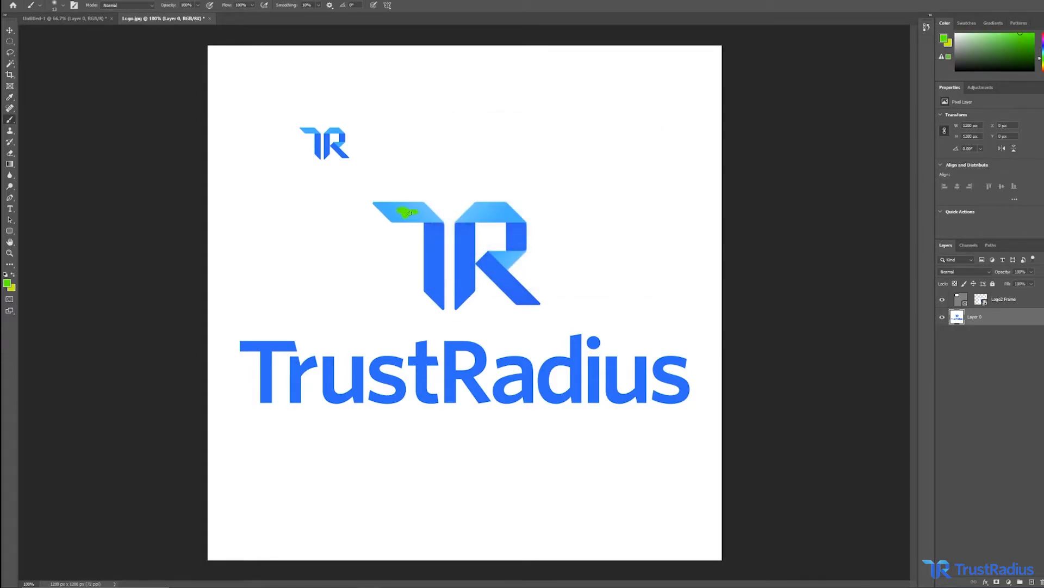
Remove the green paint blob from the top of the TR mark with the Spot Healing Brush, working zoomed in.
left_click(7, 108)
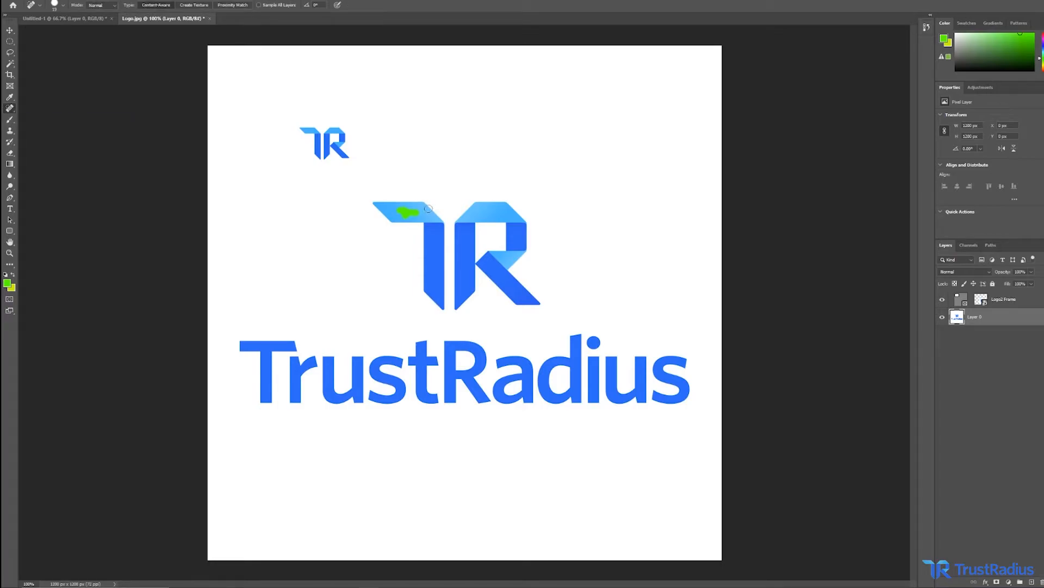
key("z")
left_click(420, 212)
left_click(419, 212)
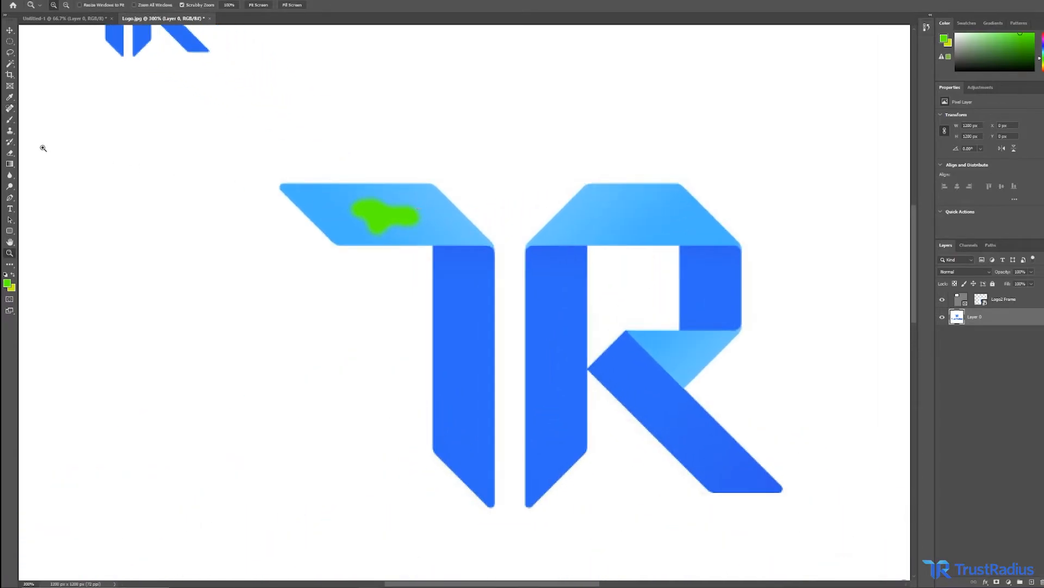
left_click(10, 108)
mouse_move(452, 218)
left_mouse_down()
mouse_move(359, 207)
mouse_move(385, 223)
mouse_move(419, 217)
mouse_move(413, 227)
mouse_move(371, 231)
mouse_move(361, 199)
mouse_move(427, 213)
left_mouse_up()
mouse_move(442, 223)
left_mouse_down()
mouse_move(382, 219)
mouse_move(404, 214)
left_mouse_up()
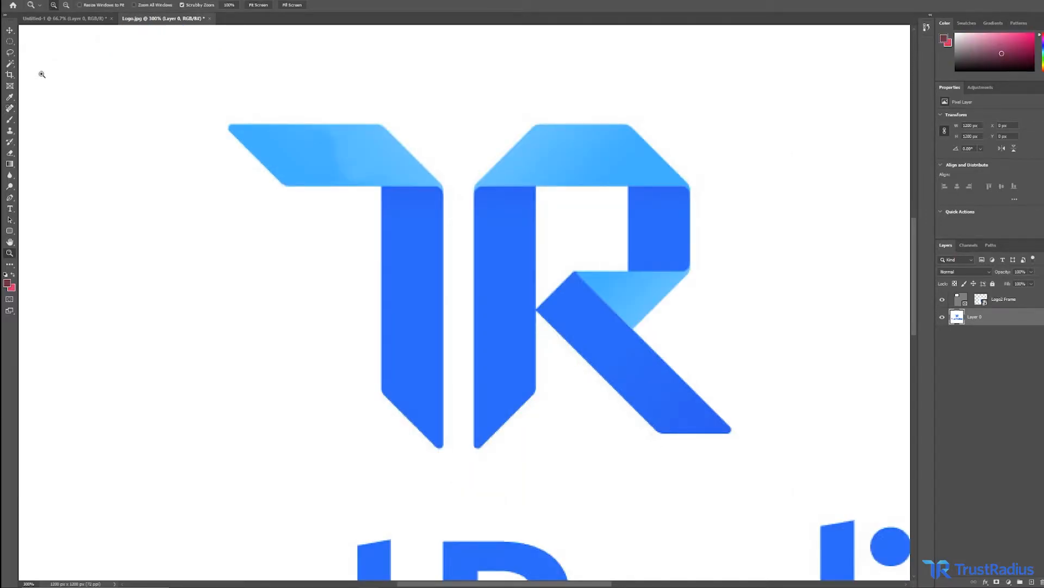
Enlarge the Brush and paint a soft dark blue stroke to the left of the large TR mark.
right_click(140, 223)
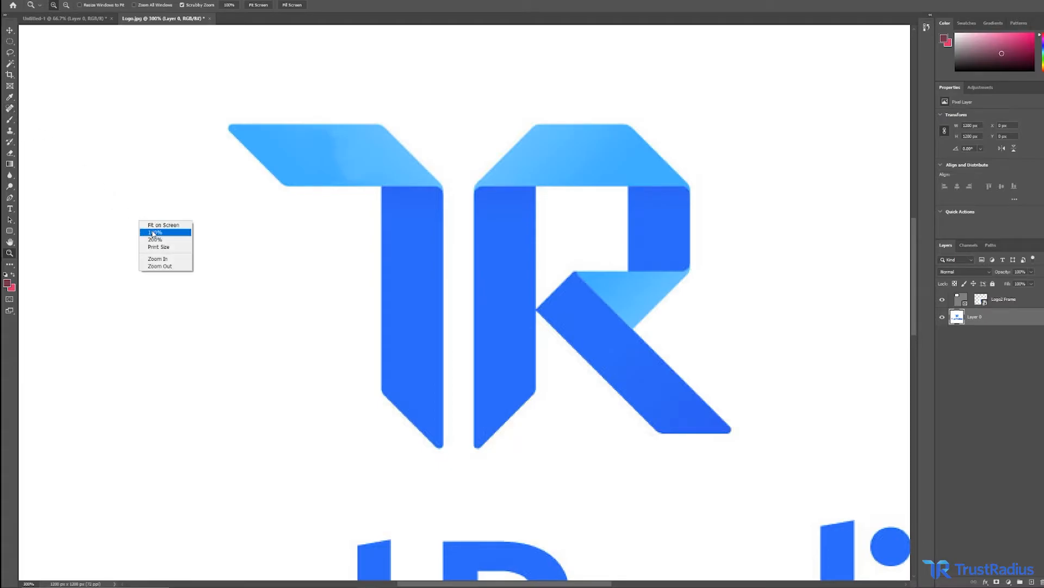
left_click(155, 232)
left_click(11, 120)
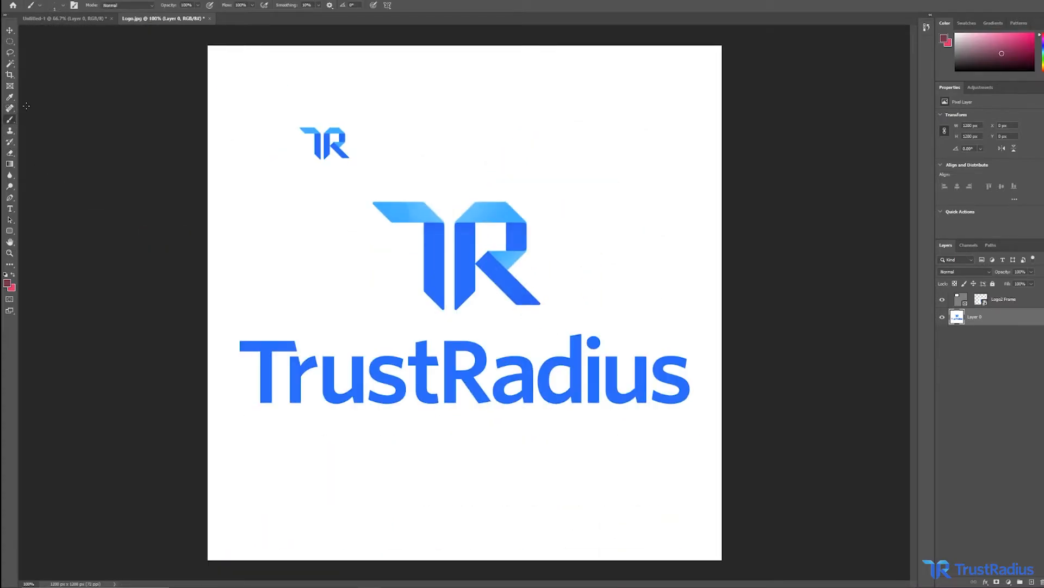
left_click(62, 5)
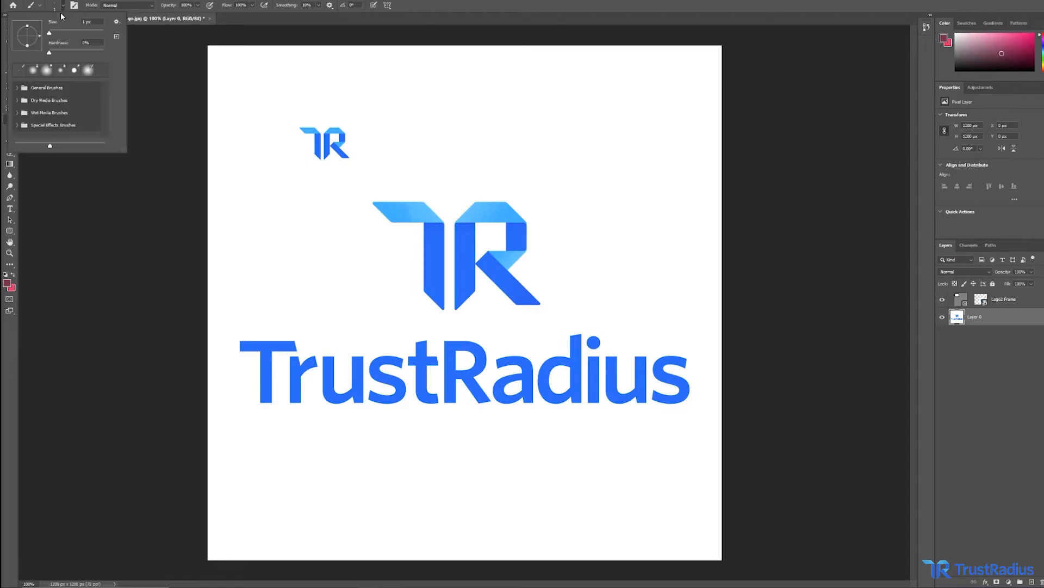
left_click_drag(52, 37, 63, 36)
left_click(164, 166)
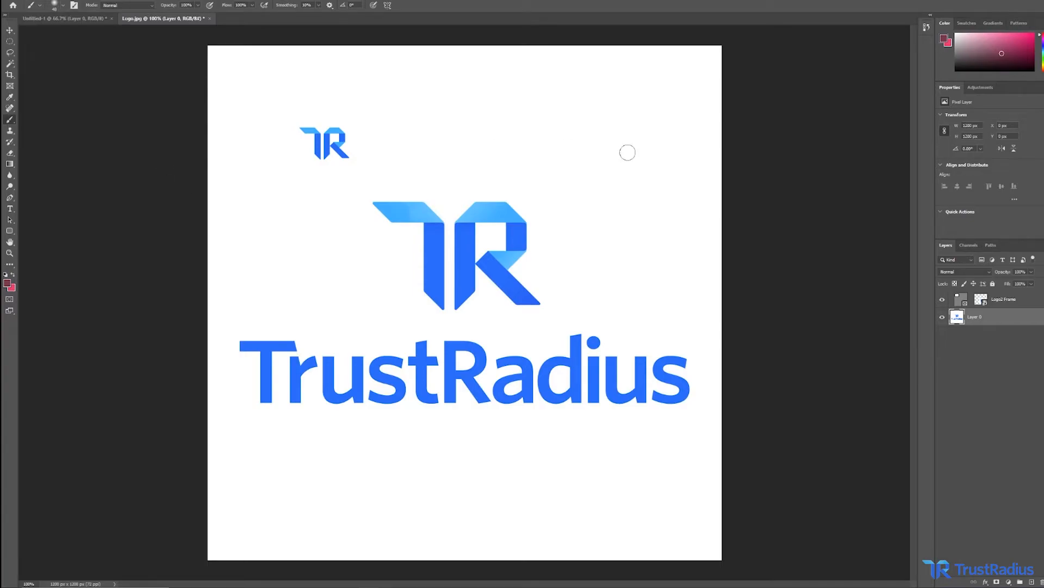
left_click(1042, 45)
left_click(1013, 47)
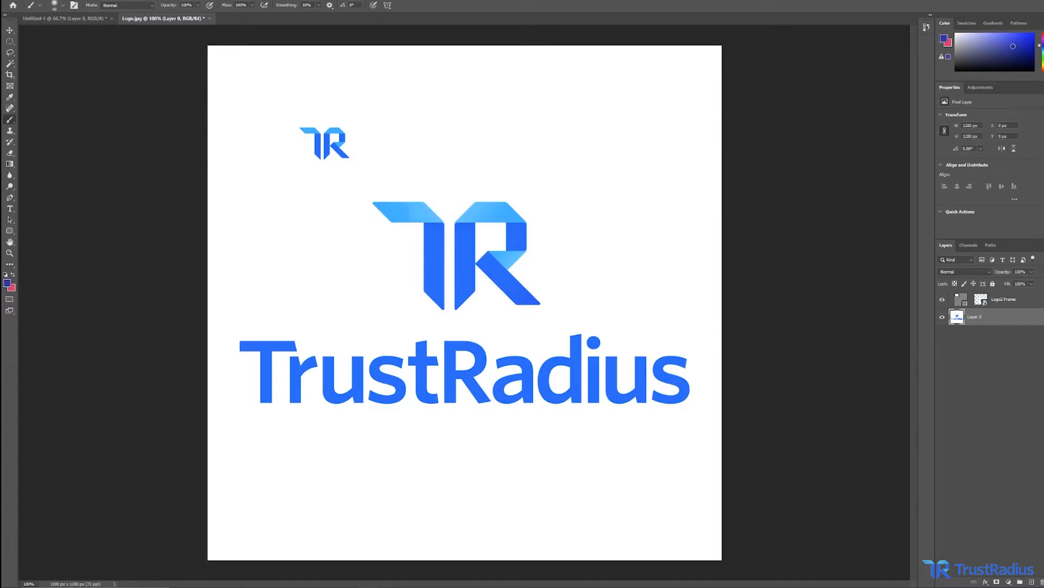
mouse_move(266, 191)
left_mouse_down()
mouse_move(291, 212)
mouse_move(283, 187)
left_mouse_up()
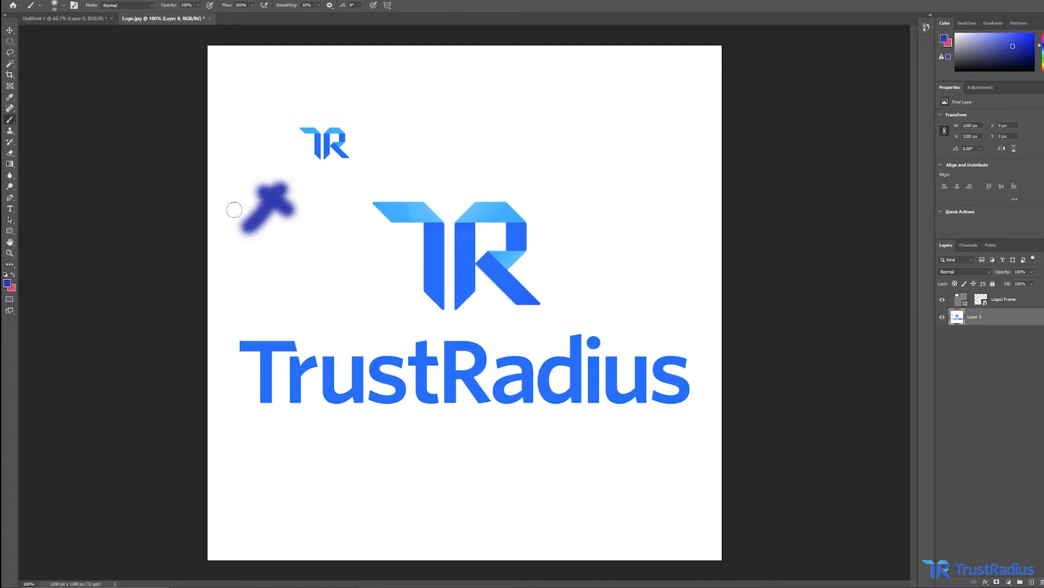
Switch the foreground colour to green and paint a soft X over the blue stroke.
left_click(8, 283)
left_click(554, 213)
left_click(626, 142)
left_click_drag(308, 178, 247, 228)
left_click_drag(252, 177, 317, 236)
Sample light blue from the TR mark with the Eyedropper and paint another soft X over the marks.
left_click(9, 97)
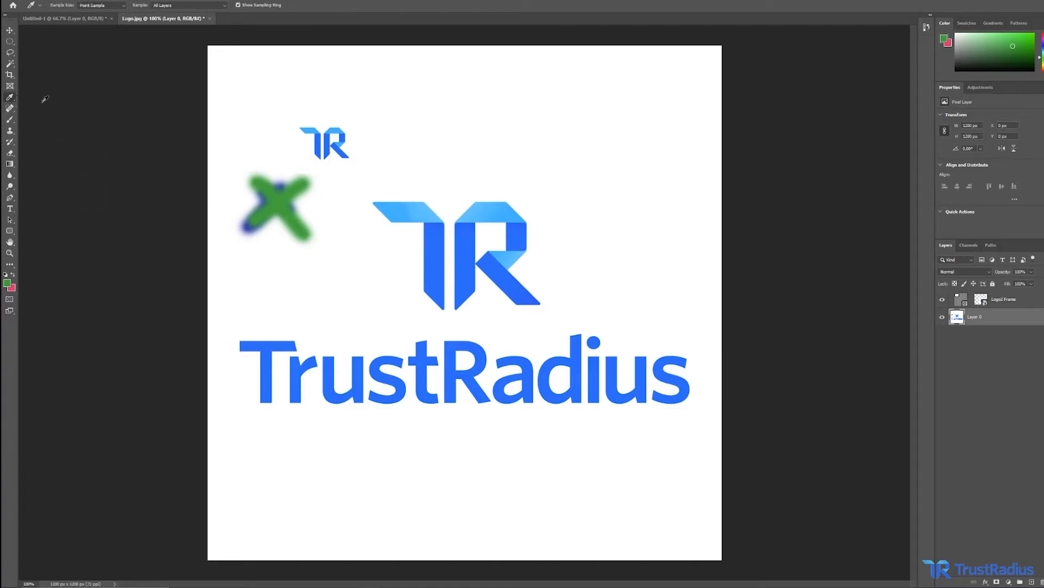
left_click(415, 210)
left_click(9, 119)
left_click_drag(326, 206, 256, 256)
left_click_drag(262, 188, 329, 248)
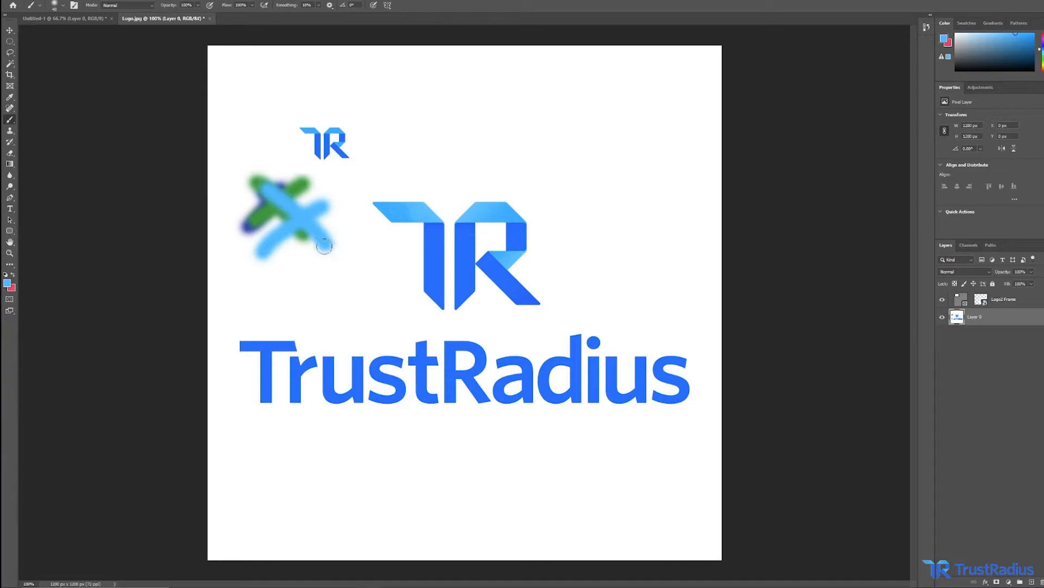
Paint a small green scribble on the T's top bar with a smaller brush at close zoom.
left_click(63, 7)
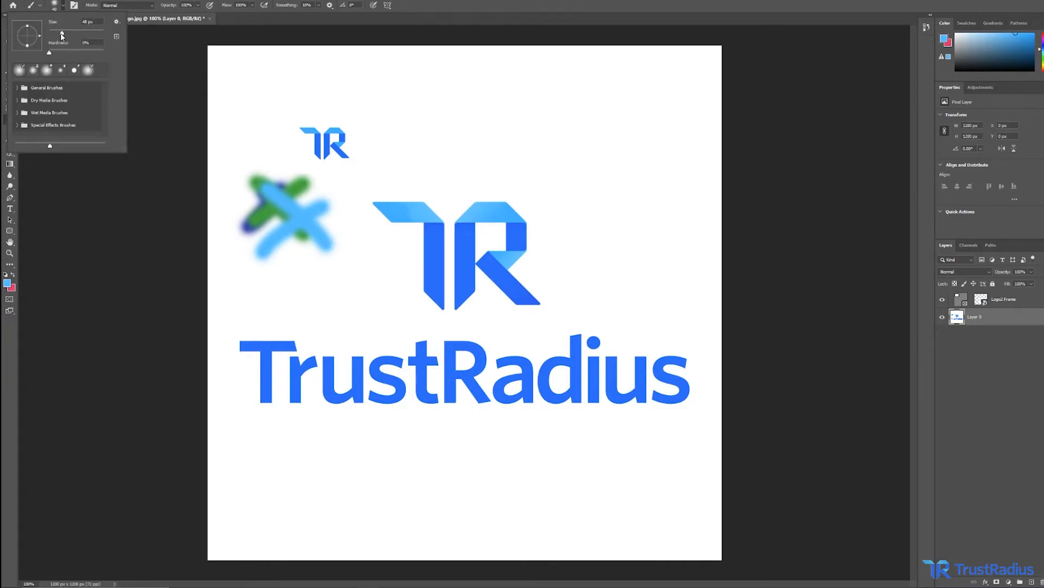
left_click_drag(62, 34, 42, 38)
left_click(62, 7)
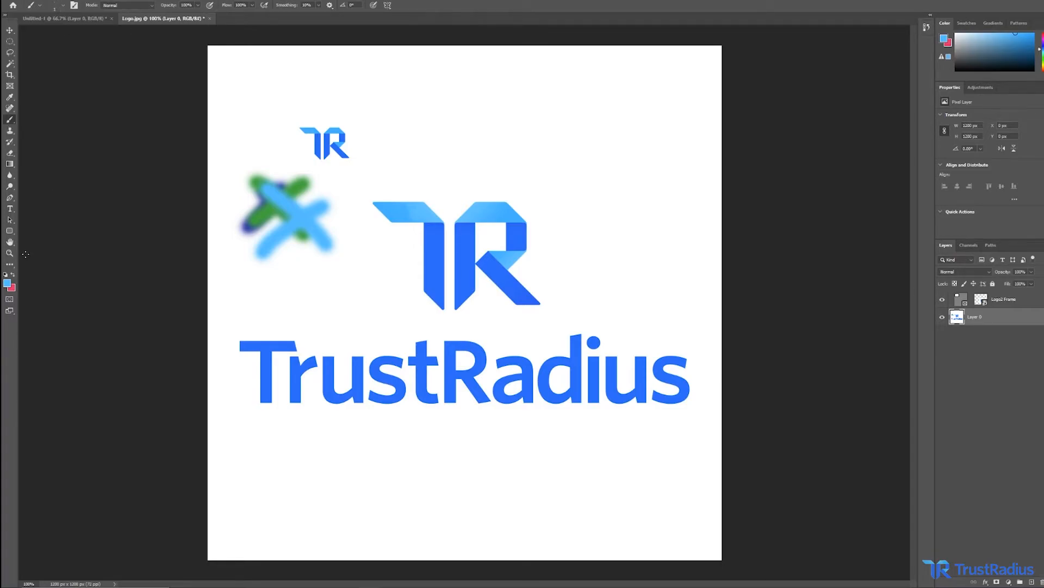
left_click(9, 253)
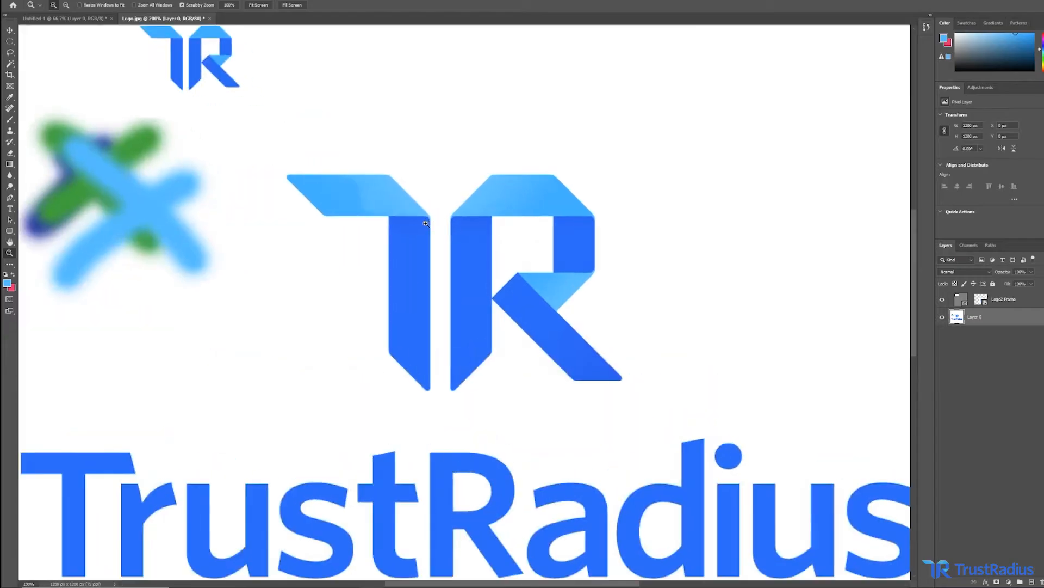
left_click(433, 222)
left_click_drag(385, 206, 386, 207)
left_click(1042, 56)
left_click_drag(1014, 53, 1016, 40)
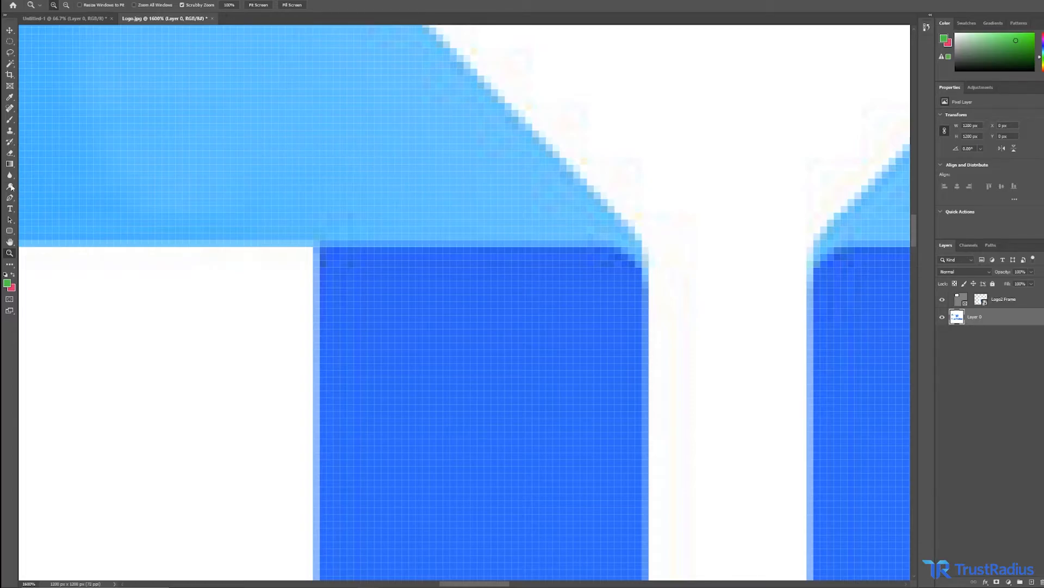
left_click(10, 120)
mouse_move(178, 140)
left_mouse_down()
mouse_move(241, 160)
mouse_move(191, 132)
mouse_move(221, 128)
mouse_move(272, 164)
mouse_move(258, 187)
left_mouse_up()
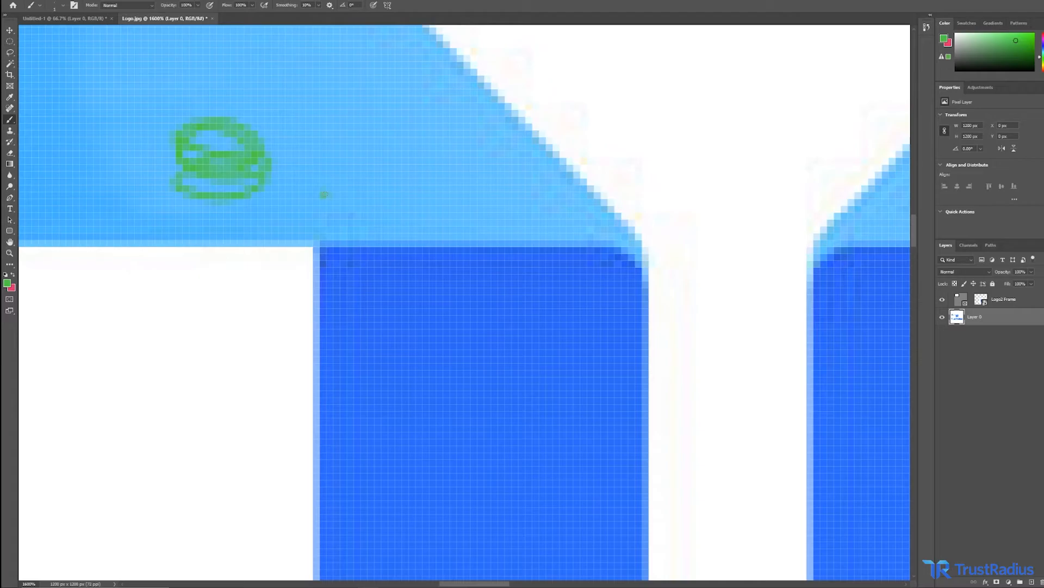
Clone the large TR mark with the Clone Stamp into the area above it.
key("z")
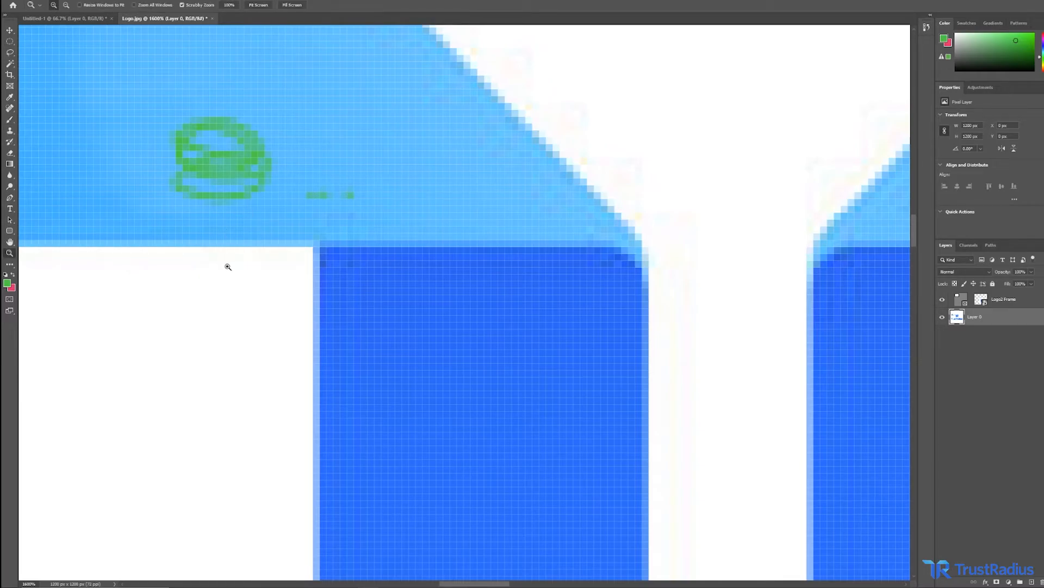
right_click(227, 267)
left_click(245, 279)
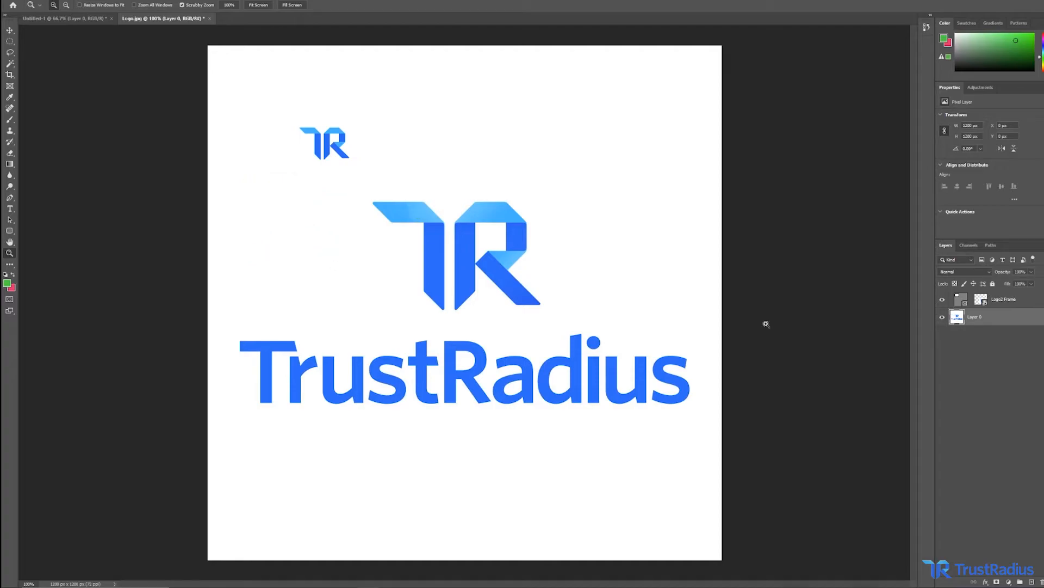
key("s")
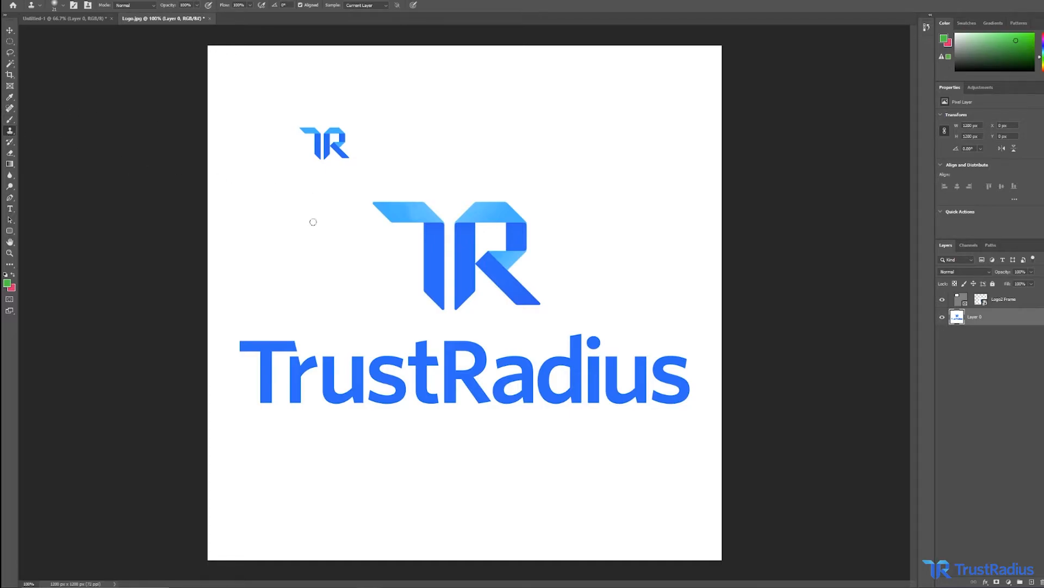
left_click(409, 215, "alt")
left_click(626, 228)
key("ctrl+z")
left_click(438, 95)
mouse_move(438, 95)
left_mouse_down()
mouse_move(459, 94)
mouse_move(418, 92)
mouse_move(460, 100)
left_mouse_up()
mouse_move(460, 111)
left_mouse_down()
mouse_move(459, 154)
mouse_move(464, 100)
mouse_move(464, 164)
mouse_move(469, 99)
mouse_move(439, 82)
mouse_move(420, 86)
mouse_move(476, 98)
mouse_move(472, 89)
mouse_move(490, 101)
mouse_move(395, 133)
mouse_move(393, 172)
mouse_move(508, 191)
mouse_move(489, 172)
mouse_move(556, 131)
mouse_move(571, 90)
mouse_move(556, 81)
mouse_move(450, 85)
mouse_move(509, 93)
mouse_move(529, 129)
mouse_move(464, 170)
mouse_move(566, 178)
left_mouse_up()
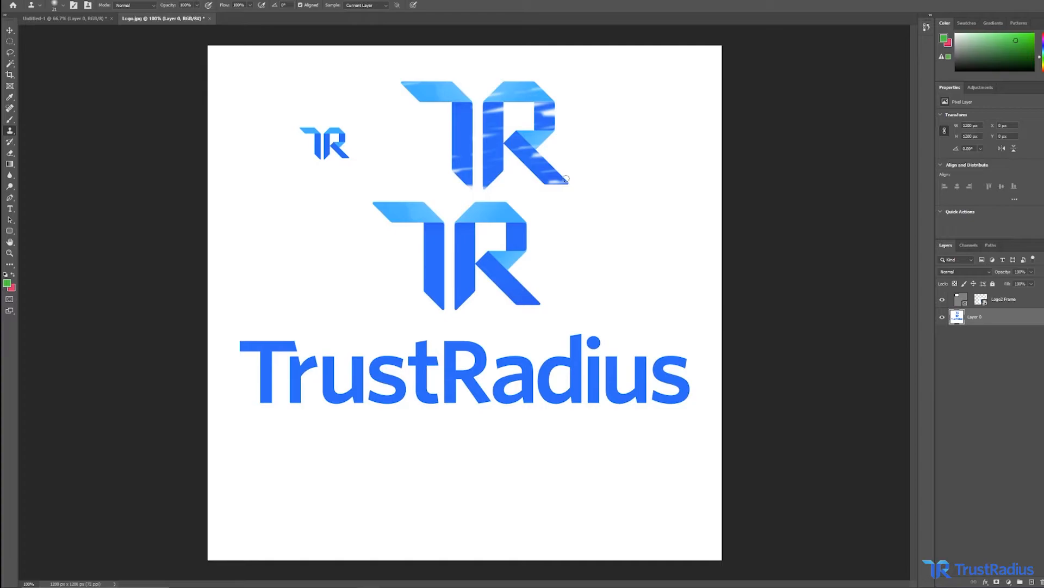
Paint over the cloned copy with the History Brush to restore the original canvas.
key("y")
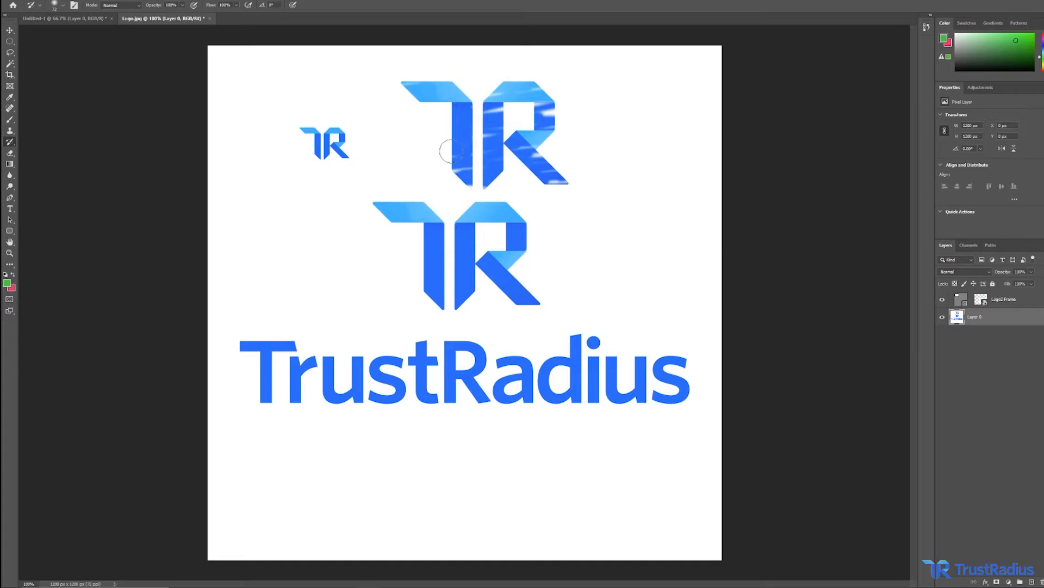
mouse_move(455, 138)
left_mouse_down()
mouse_move(499, 124)
mouse_move(439, 147)
mouse_move(542, 133)
mouse_move(450, 143)
mouse_move(558, 146)
mouse_move(449, 157)
mouse_move(597, 165)
mouse_move(452, 175)
mouse_move(542, 179)
mouse_move(483, 176)
mouse_move(495, 169)
mouse_move(448, 82)
mouse_move(523, 75)
mouse_move(520, 128)
mouse_move(549, 132)
mouse_move(544, 95)
mouse_move(537, 114)
mouse_move(475, 97)
mouse_move(471, 117)
mouse_move(484, 120)
mouse_move(487, 104)
mouse_move(442, 74)
mouse_move(466, 81)
mouse_move(420, 75)
mouse_move(412, 52)
mouse_move(439, 110)
left_mouse_up()
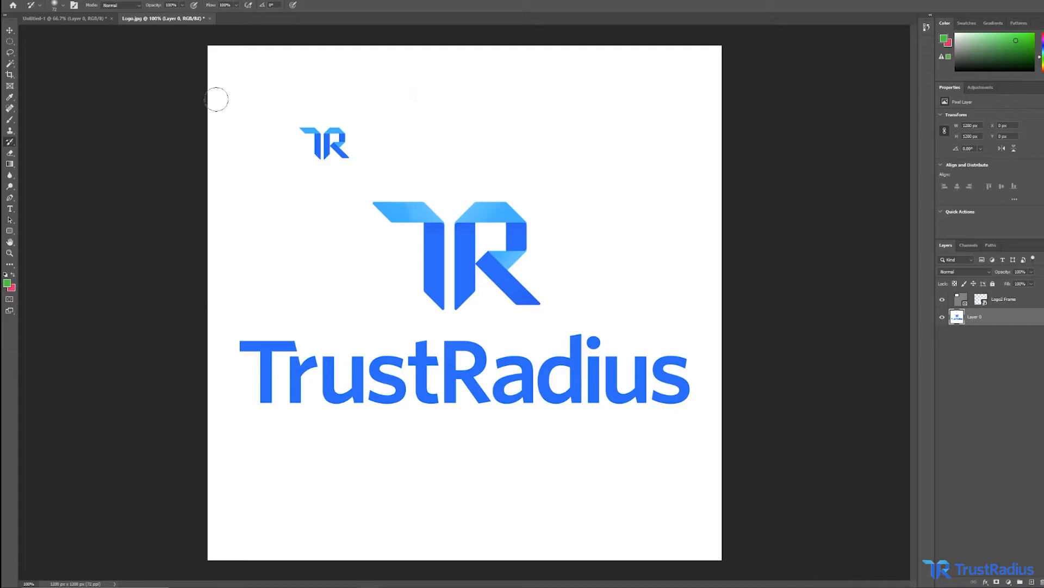
Make an elliptical selection around the large TR mark and delete its contents.
left_click(9, 41)
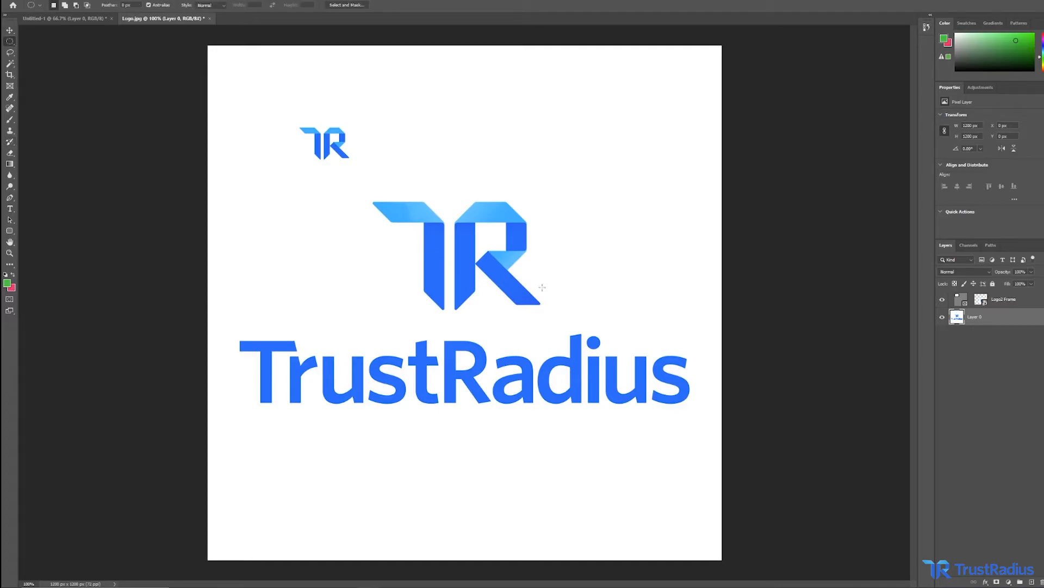
left_click_drag(555, 315, 362, 186)
key("Delete")
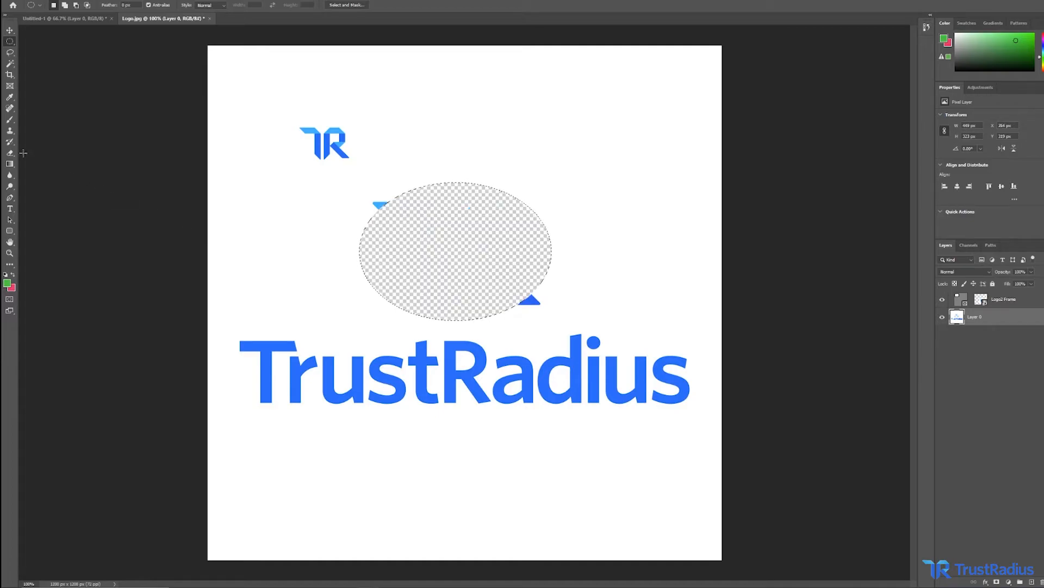
Restore the deleted area with the History Brush and deselect.
left_click(10, 144)
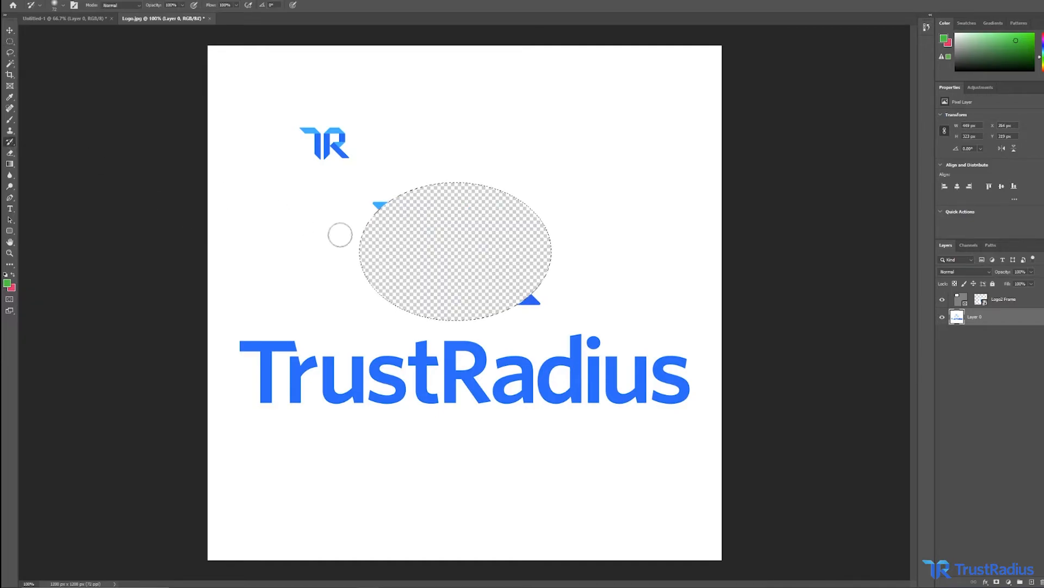
mouse_move(366, 236)
left_mouse_down()
mouse_move(431, 188)
mouse_move(329, 263)
mouse_move(479, 217)
mouse_move(548, 211)
mouse_move(337, 305)
mouse_move(465, 294)
mouse_move(582, 248)
left_mouse_up()
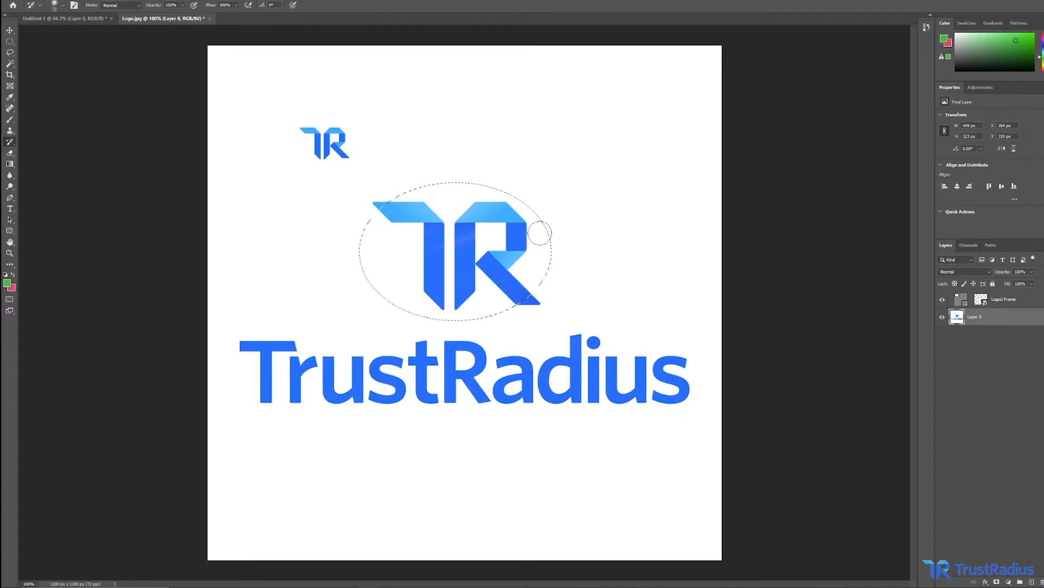
key("ctrl+d")
Enlarge the Eraser and erase several dabs and strokes around the TR marks.
key("e")
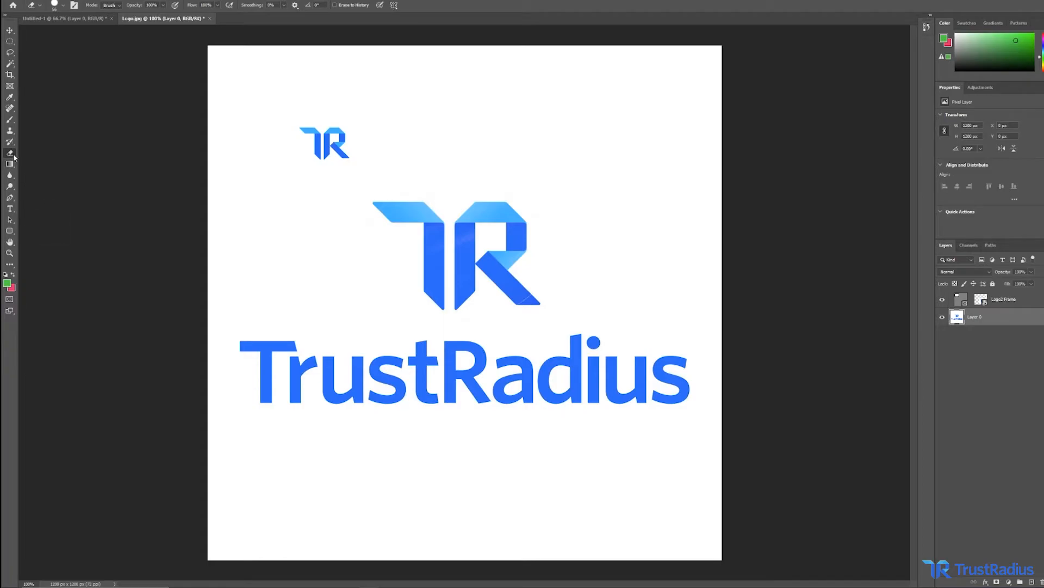
left_click(63, 6)
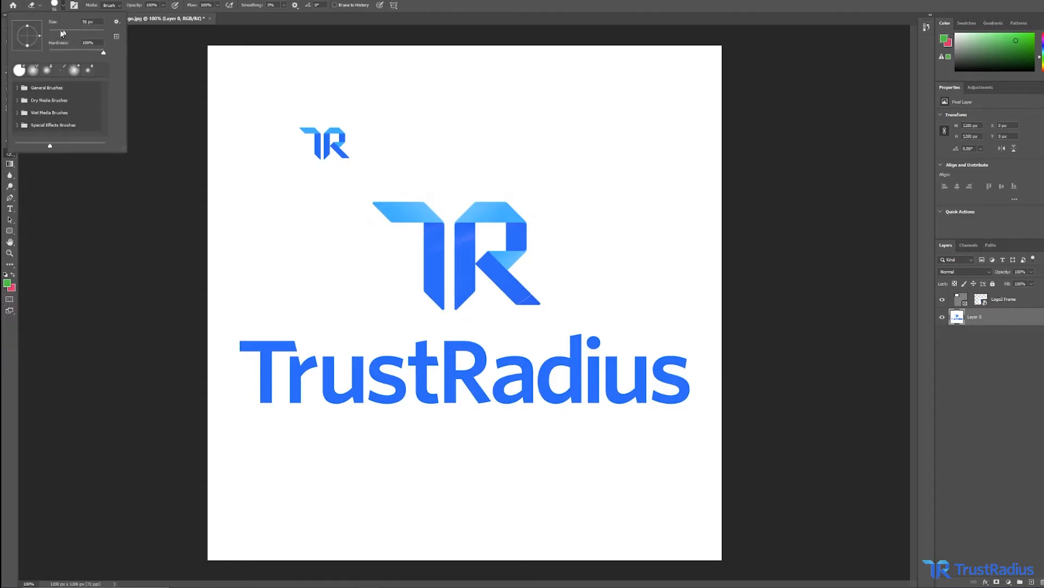
left_click_drag(64, 33, 58, 33)
left_click(225, 120)
left_click(243, 159)
left_click(282, 200)
left_click(261, 226)
left_click(328, 212)
mouse_move(392, 194)
left_mouse_down()
mouse_move(435, 188)
mouse_move(381, 261)
mouse_move(549, 201)
mouse_move(541, 223)
left_mouse_up()
mouse_move(560, 143)
left_mouse_down()
mouse_move(588, 125)
mouse_move(573, 130)
mouse_move(588, 128)
mouse_move(628, 182)
left_mouse_up()
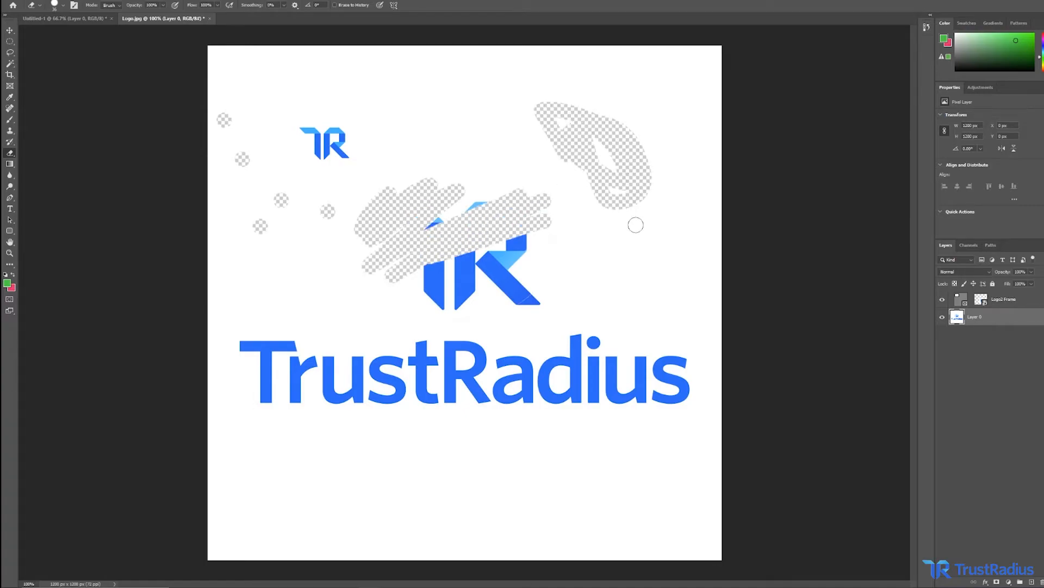
Undo all the eraser strokes.
key("ctrl+z")
key("ctrl+z")
key("ctrl+z")
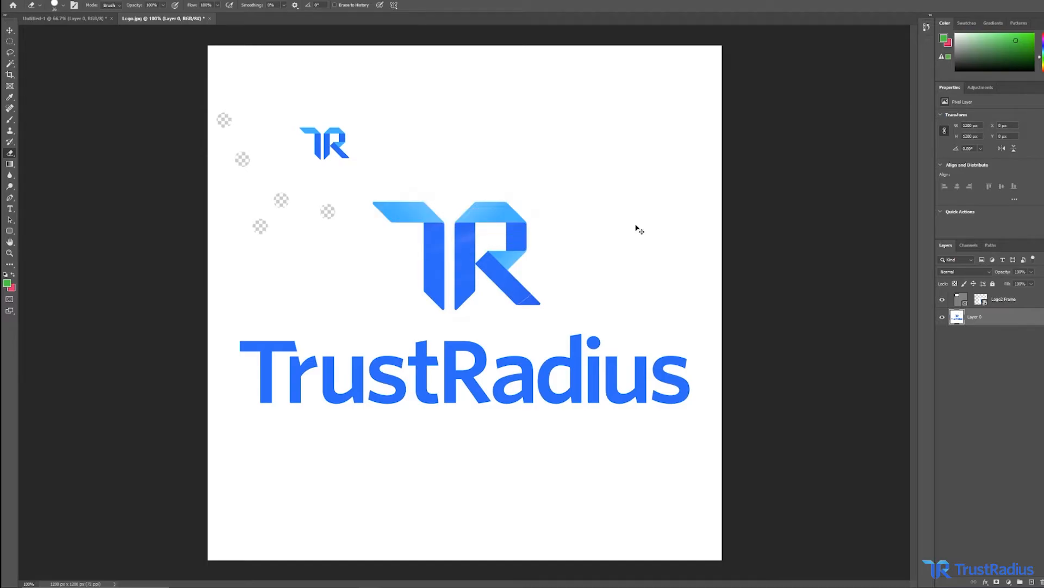
key("ctrl+z")
key("ctrl+z")
key("ctrl+z")
key("ctrl+z")
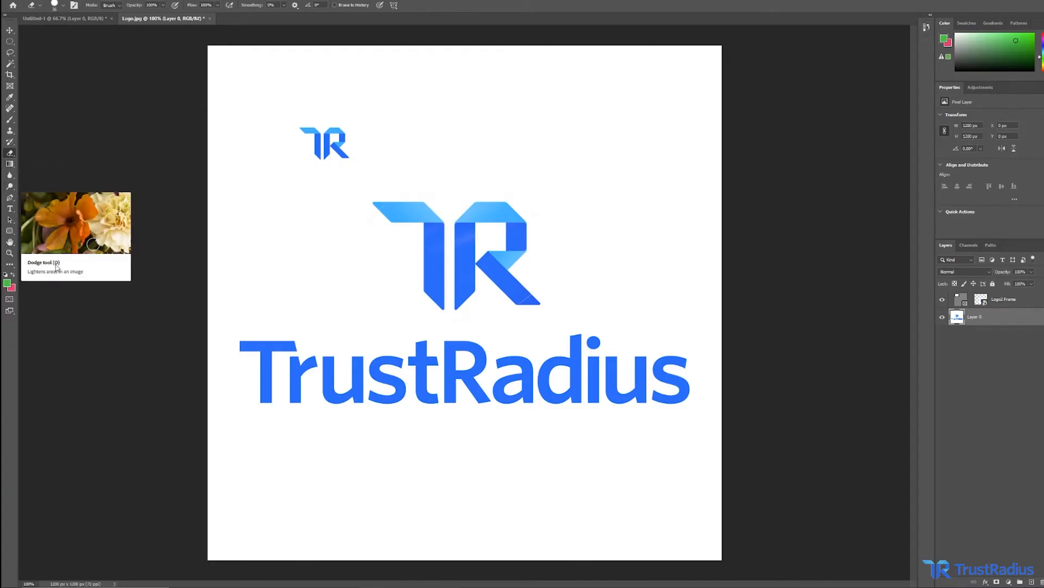
Set the foreground colour to red, fa1212, in the Color Picker.
left_click(7, 284)
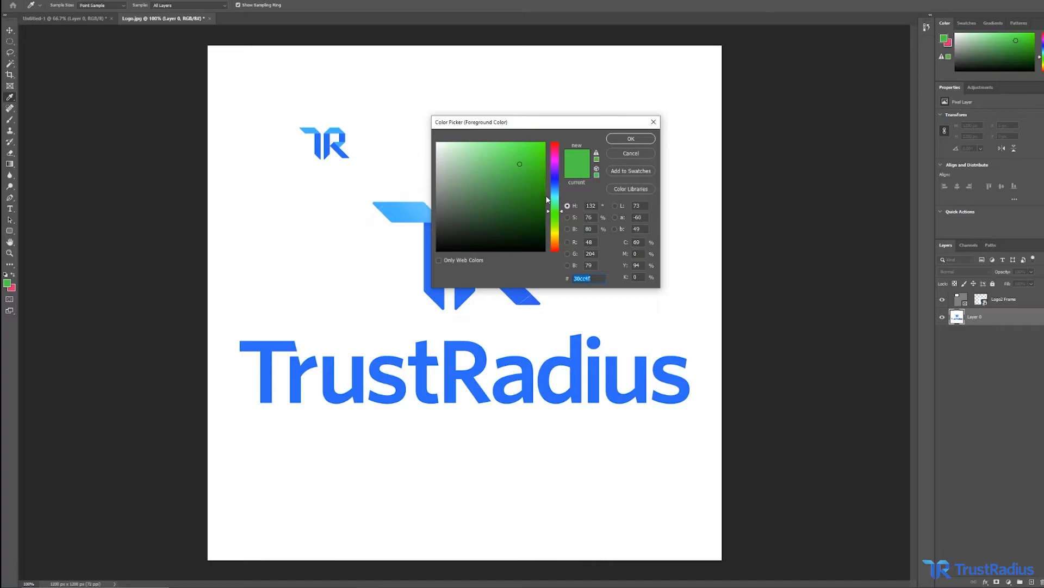
left_click_drag(556, 168, 551, 139)
left_click(538, 145)
left_click(538, 144)
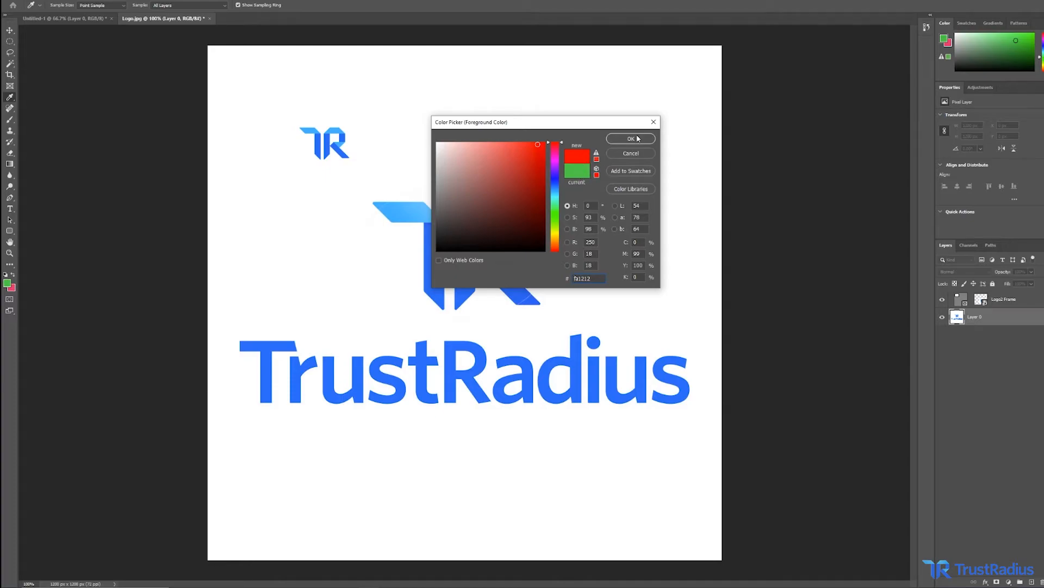
left_click(631, 138)
Set the background colour to light green, c6f2b6, in the Color Picker.
left_click(13, 288)
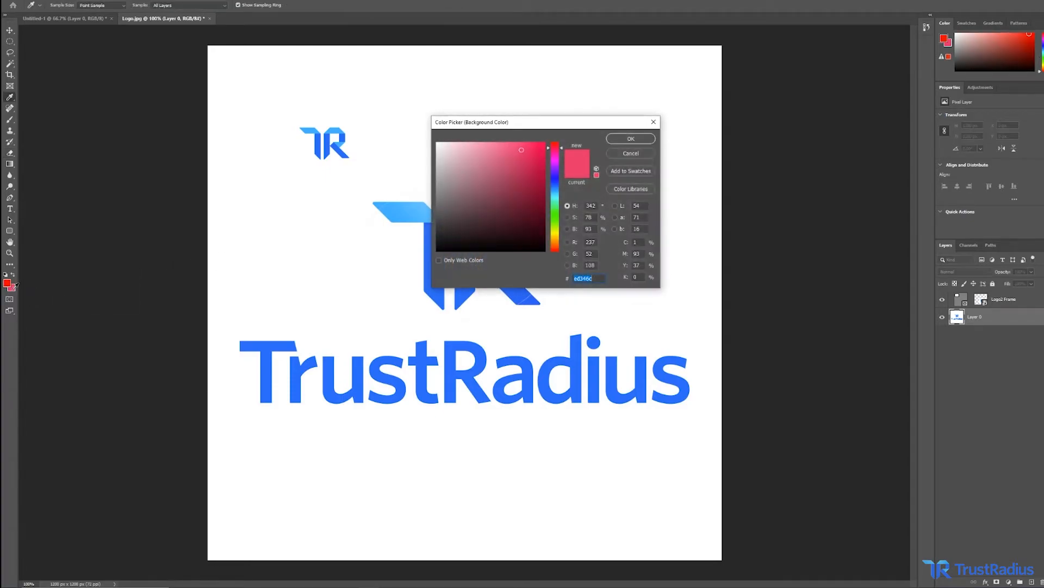
left_click(558, 217)
left_click_drag(557, 216, 558, 221)
mouse_move(476, 173)
left_mouse_down()
mouse_move(445, 157)
mouse_move(463, 148)
left_mouse_up()
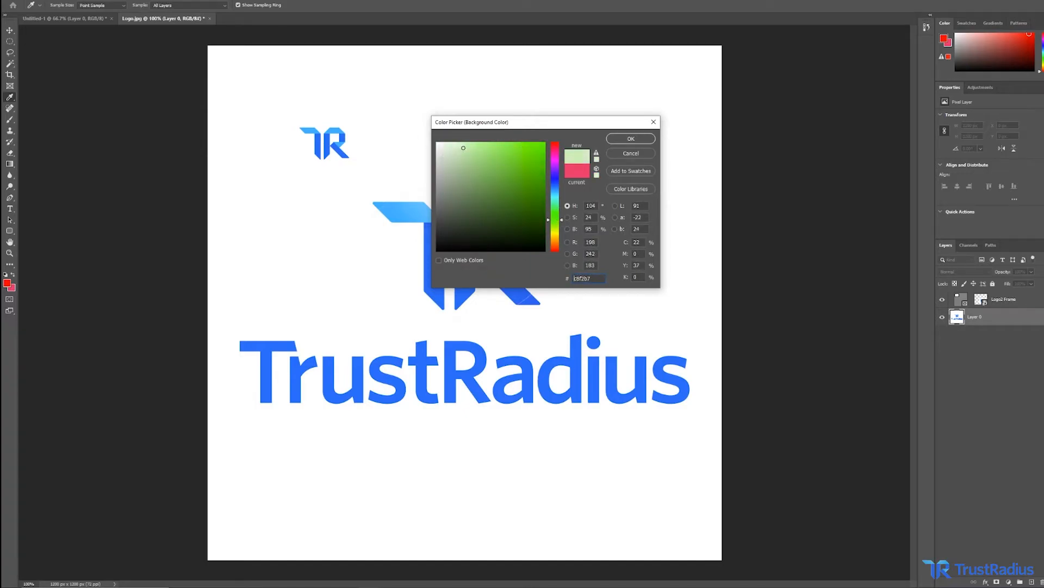
left_click(631, 139)
Try vertical and diagonal foreground-to-background gradients across the canvas with the Gradient tool, undoing each one.
key("e")
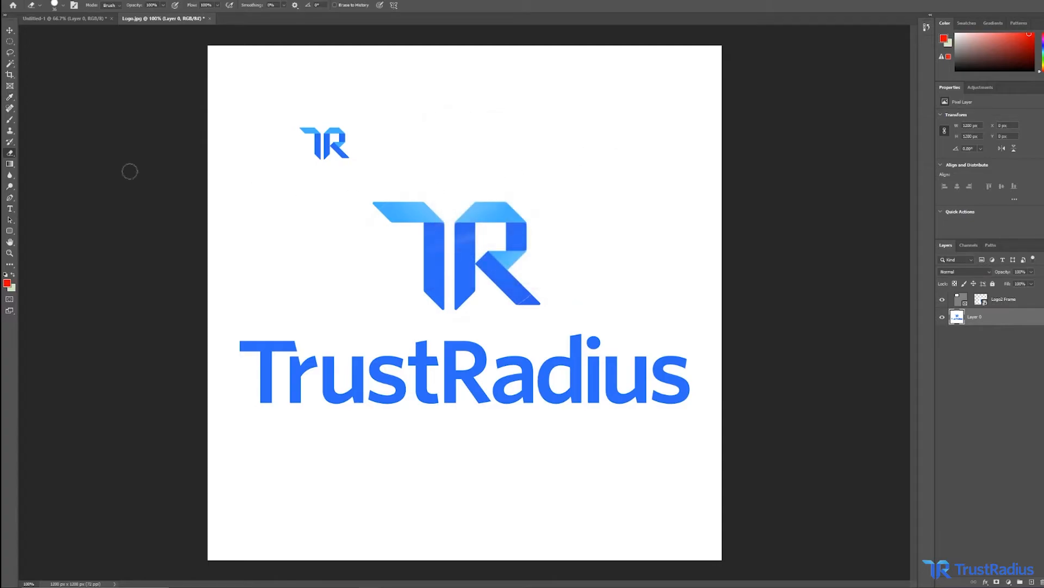
left_click(10, 163)
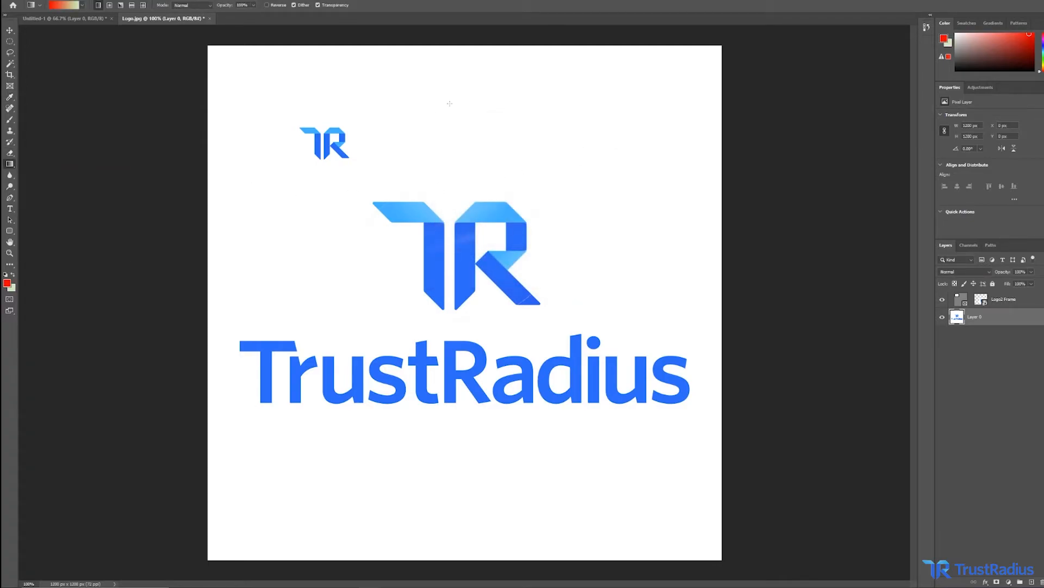
left_click(81, 5)
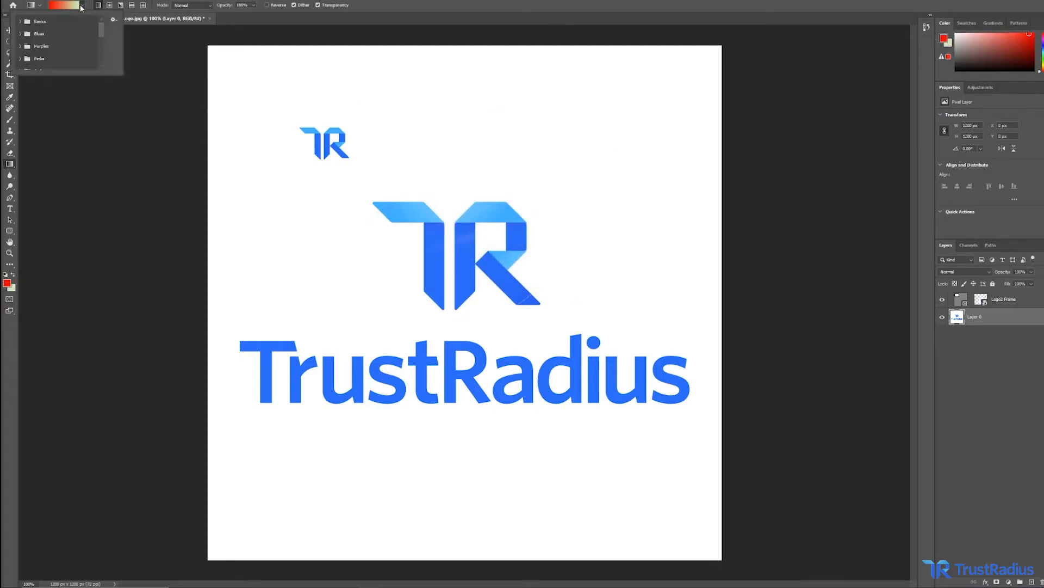
left_click(81, 6)
left_click_drag(421, 55, 421, 117)
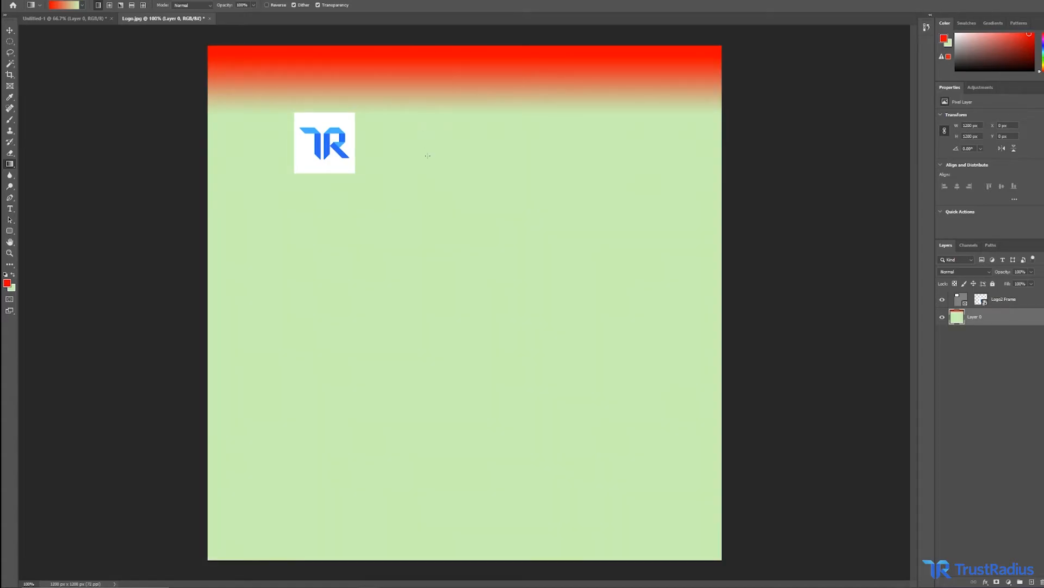
key("ctrl+z")
left_click_drag(229, 68, 398, 221)
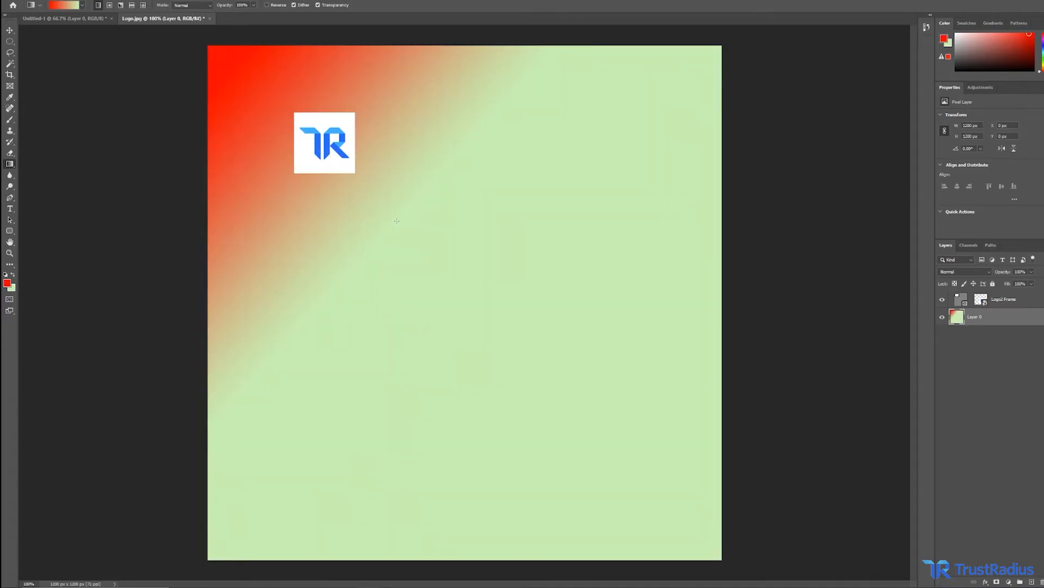
key("ctrl+z")
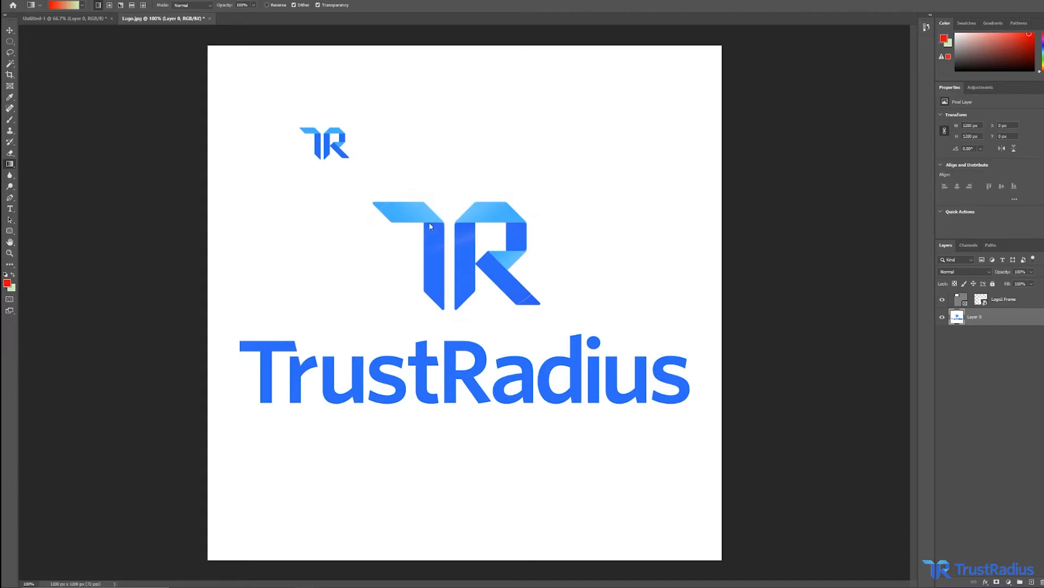
Zoom in closely where the T's crossbar meets its stem and run a Blur tool stroke across the edge.
key("z")
left_click_drag(426, 222, 419, 221)
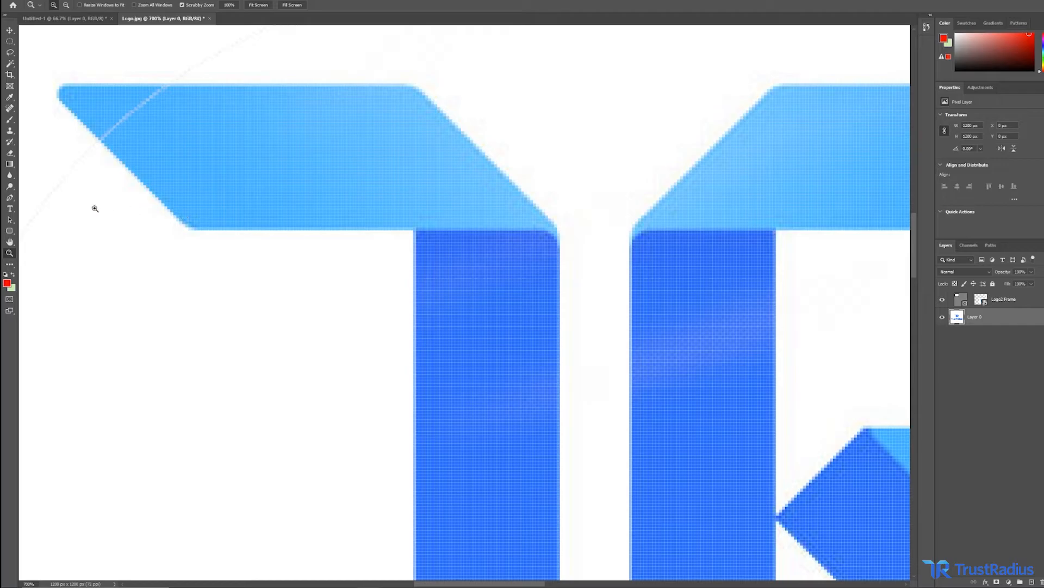
left_click(11, 176)
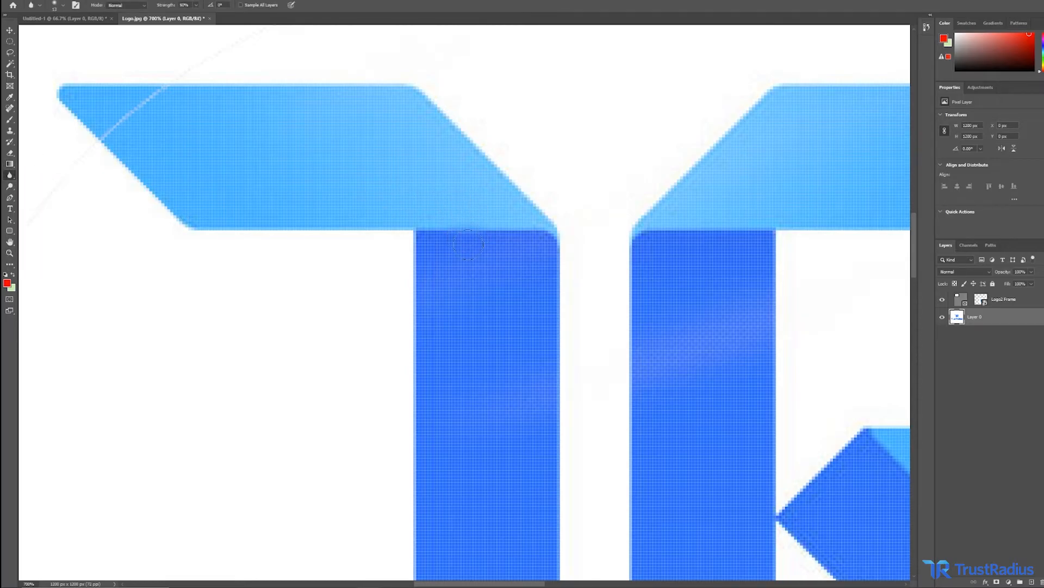
key("z")
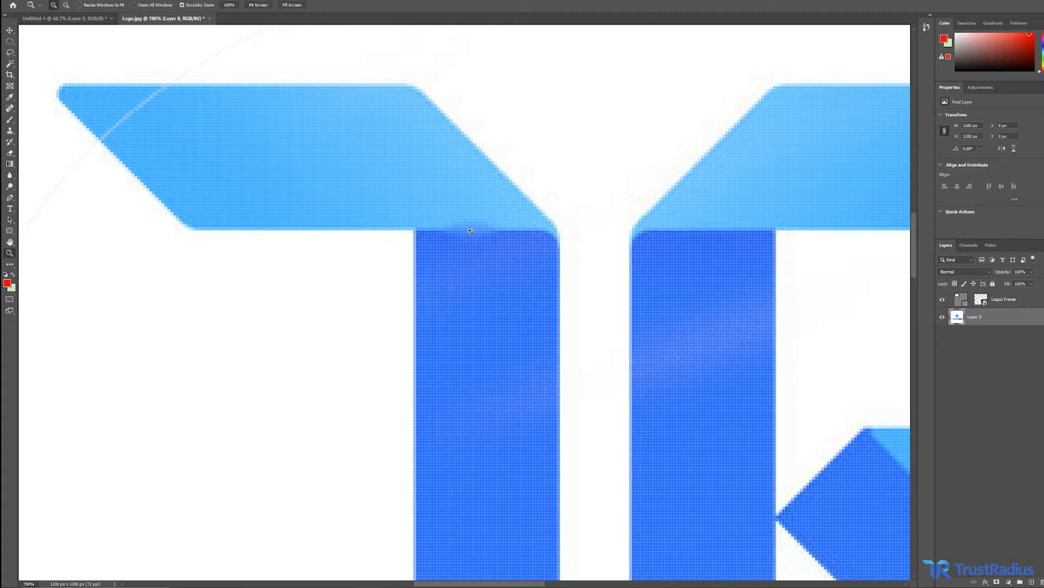
left_click(472, 229)
left_click(471, 230)
left_click(471, 230)
left_click(472, 230)
left_click(471, 230)
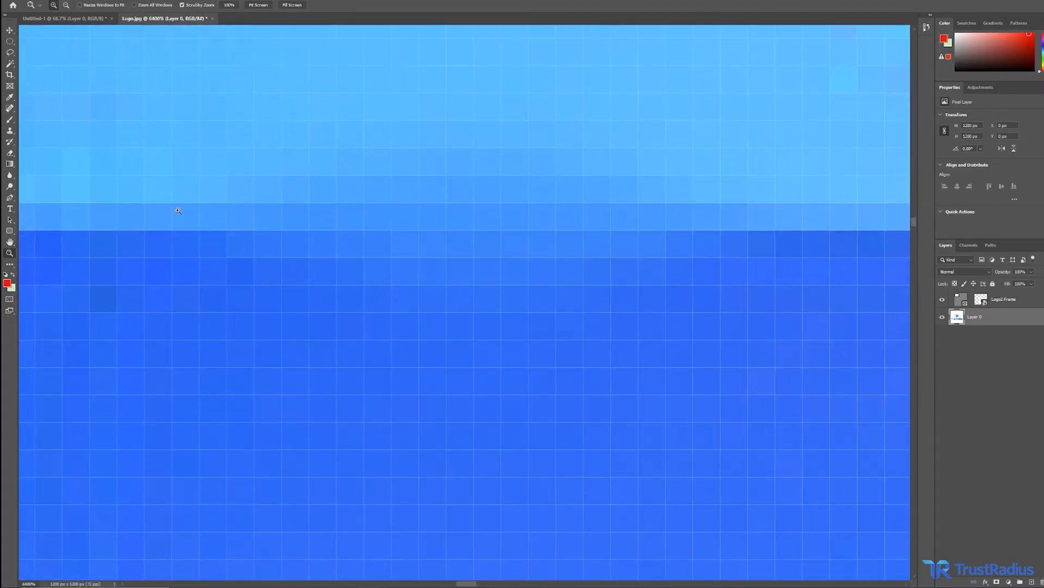
left_click(10, 175)
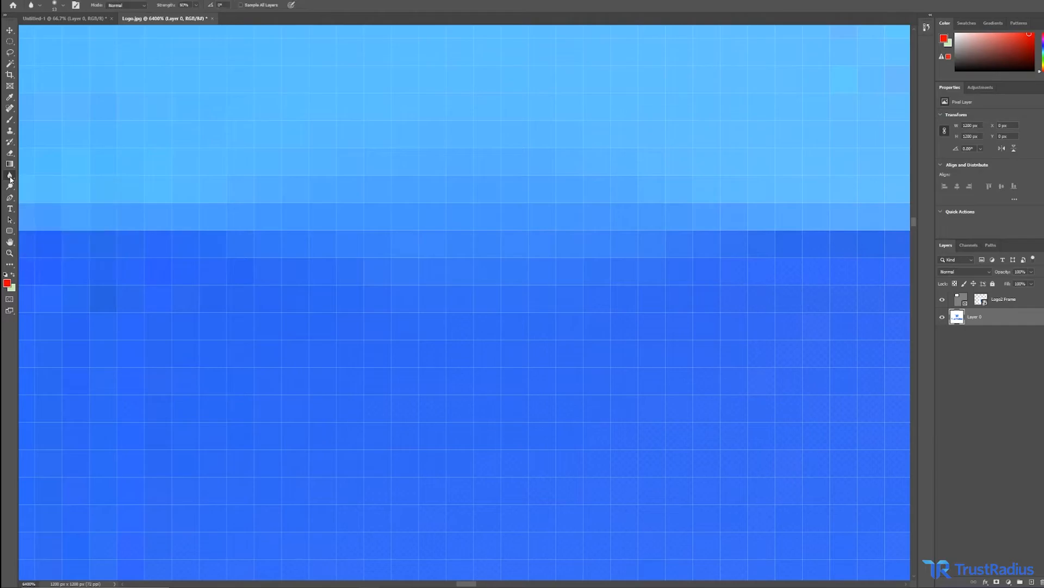
mouse_move(440, 252)
left_mouse_down()
mouse_move(749, 238)
mouse_move(735, 173)
mouse_move(397, 180)
mouse_move(226, 165)
mouse_move(182, 184)
mouse_move(177, 213)
mouse_move(131, 223)
mouse_move(455, 196)
mouse_move(840, 221)
mouse_move(648, 210)
left_mouse_up()
Lighten a spot on the T's crossbar with an enlarged Dodge brush, then undo the last two edits.
key("z")
right_click(651, 224)
left_click(666, 236)
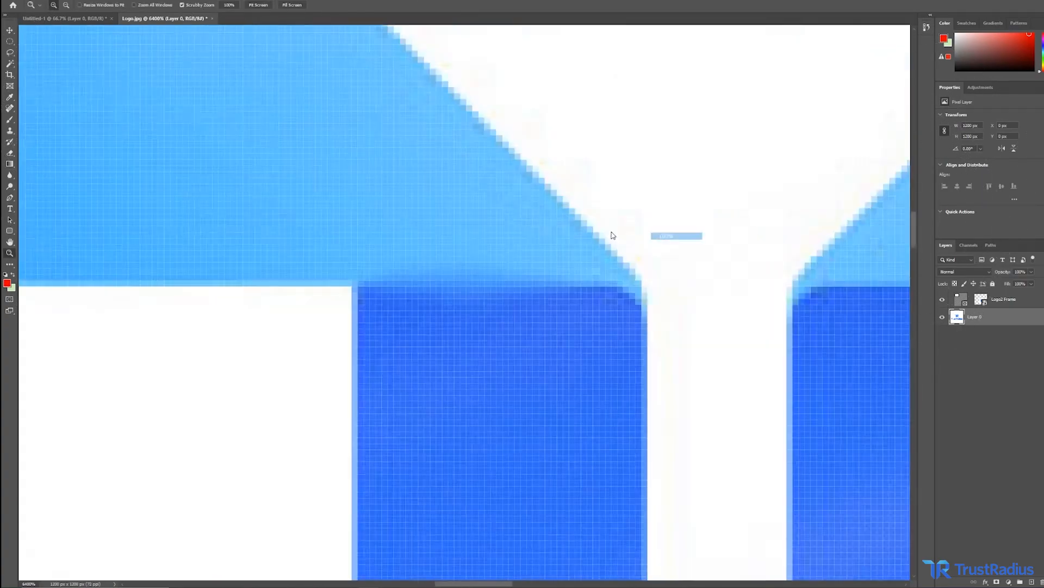
left_click_drag(434, 224, 435, 223)
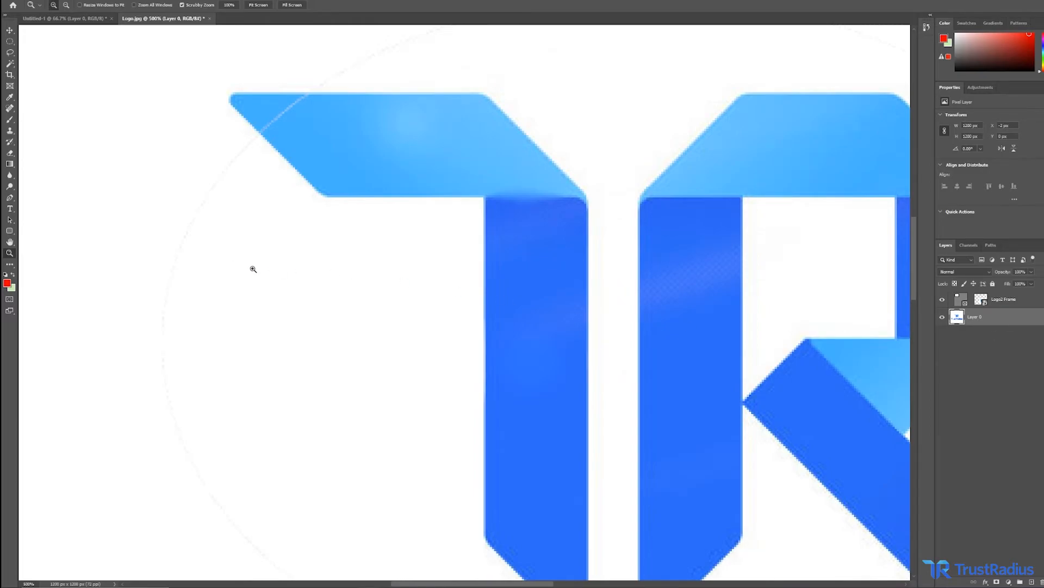
left_click(9, 187)
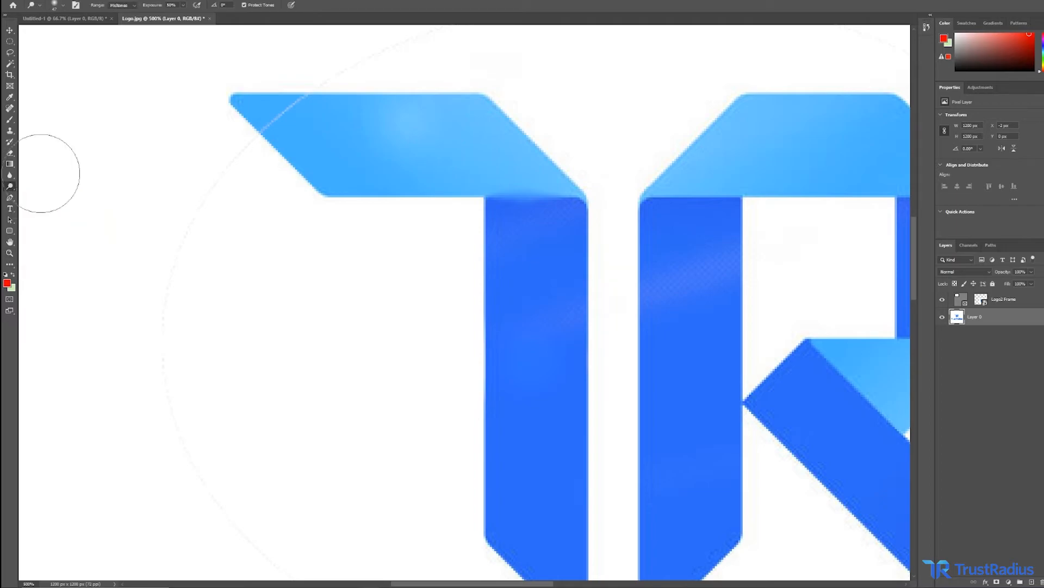
left_click(54, 5)
left_click_drag(62, 33, 61, 37)
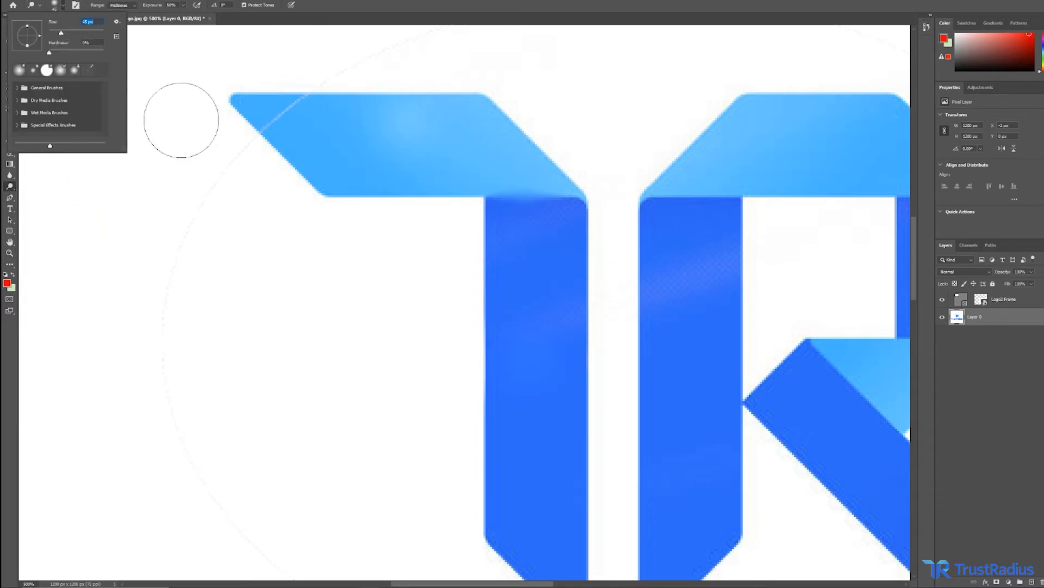
left_click(326, 290)
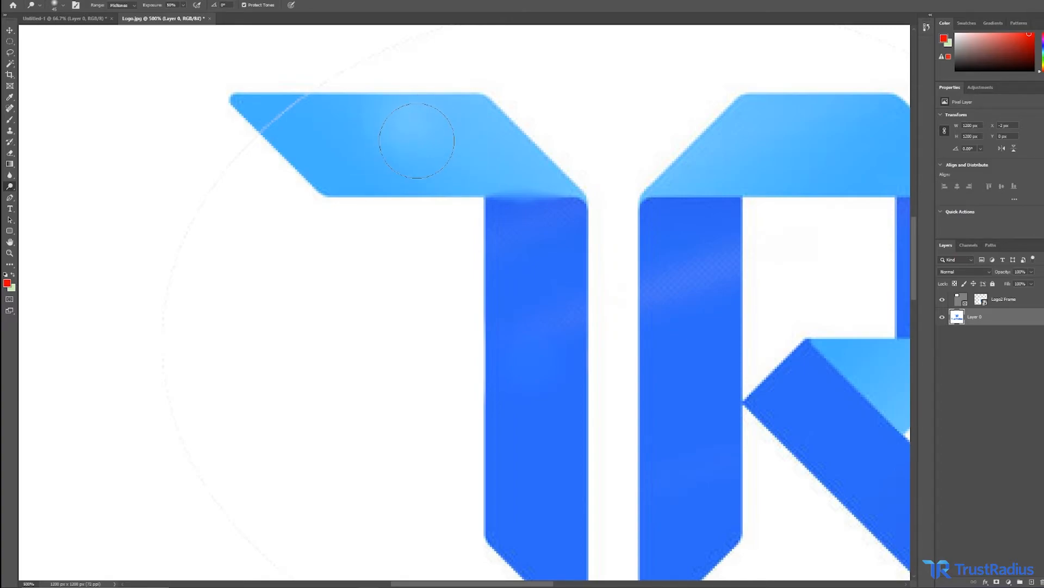
left_click_drag(417, 141, 417, 140)
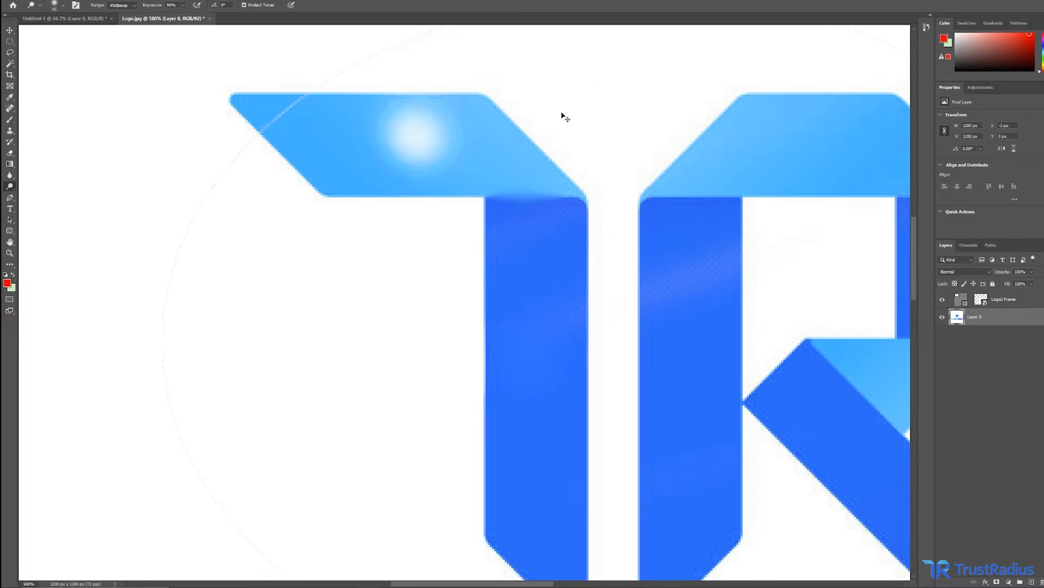
key("ctrl+z")
key("ctrl+z")
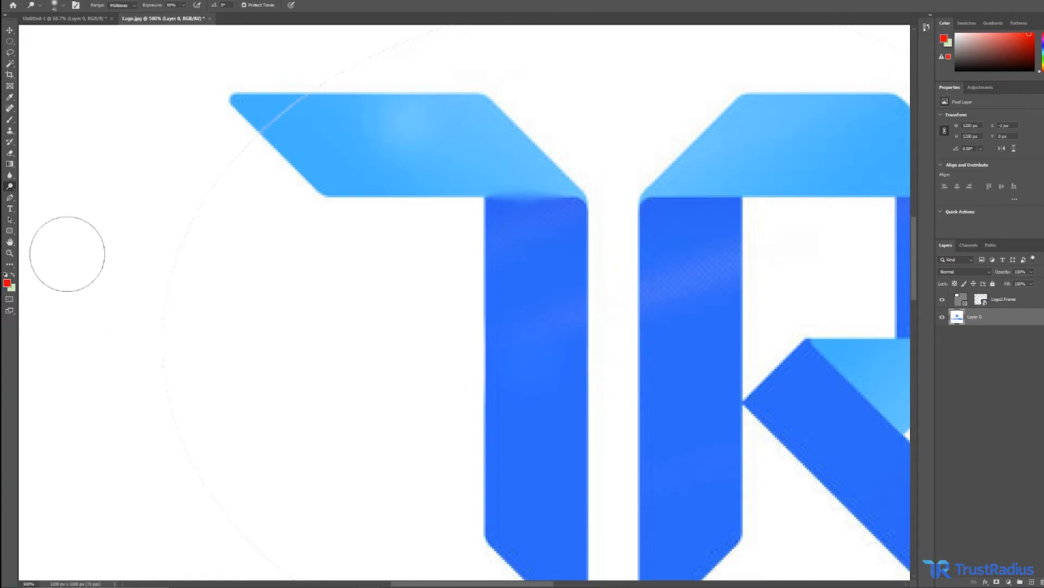
Trace the outline of the large T as a closed path with the Pen tool.
key("z")
right_click(192, 277)
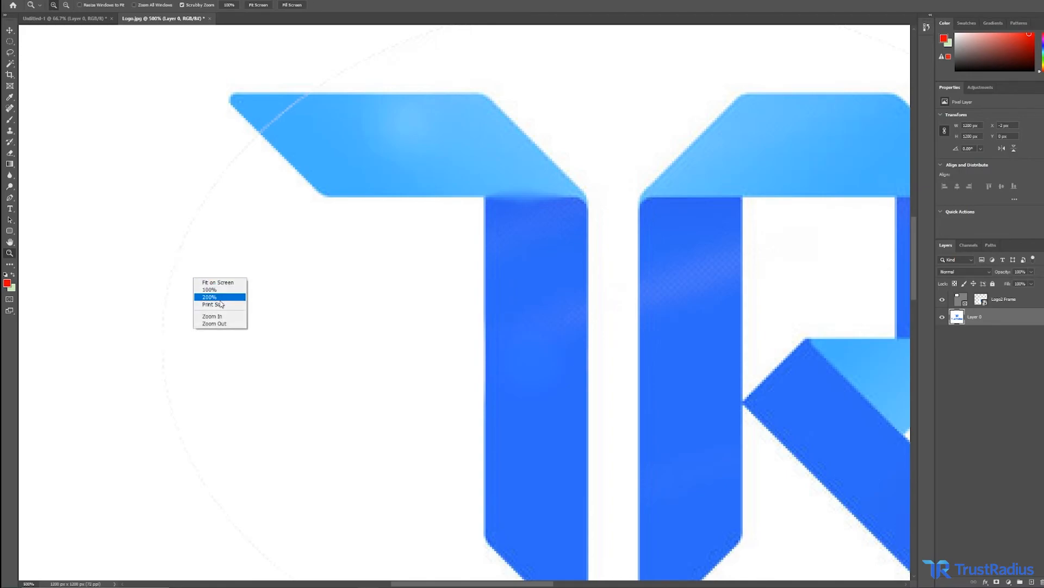
left_click(226, 323)
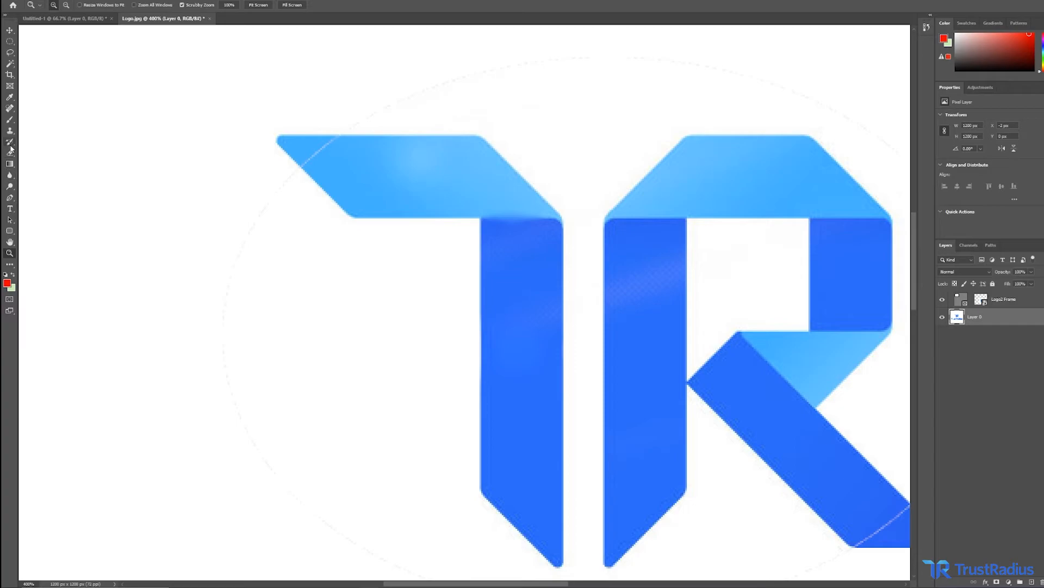
left_click(10, 197)
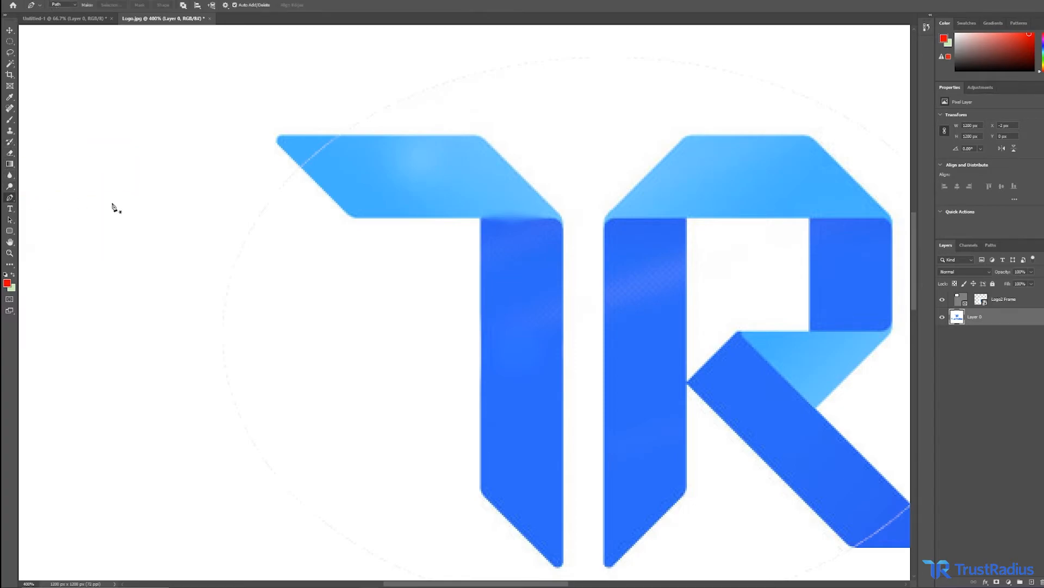
left_click(279, 136)
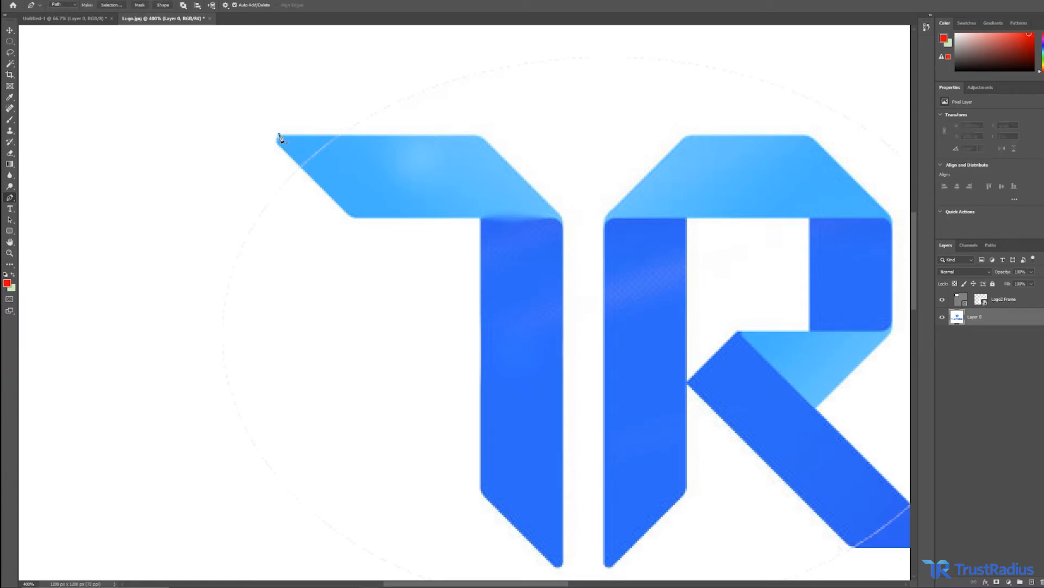
left_click(482, 135)
left_click(564, 218)
left_click(564, 563)
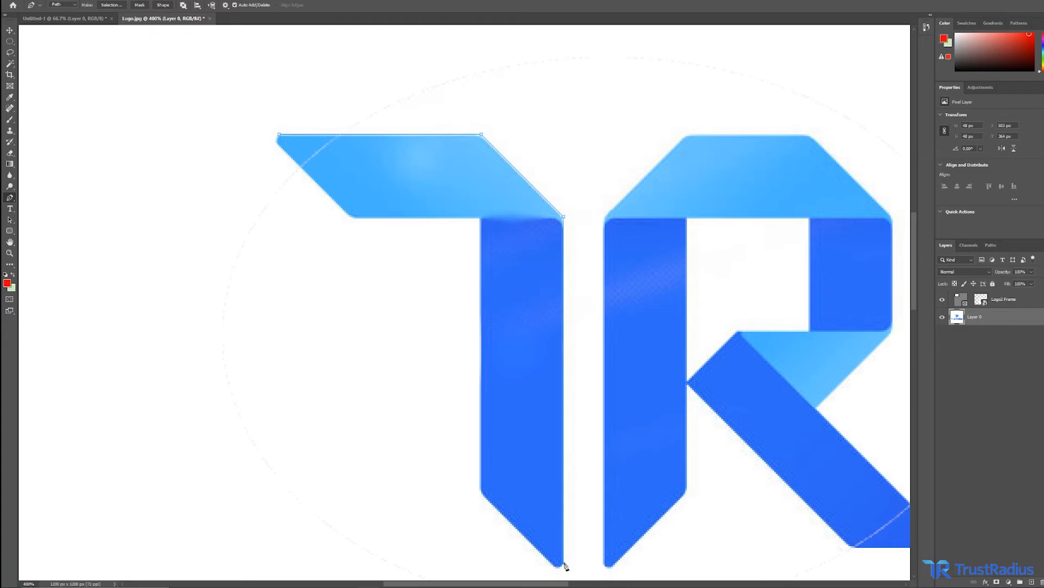
left_click(558, 566)
left_click(480, 492)
left_click(480, 219)
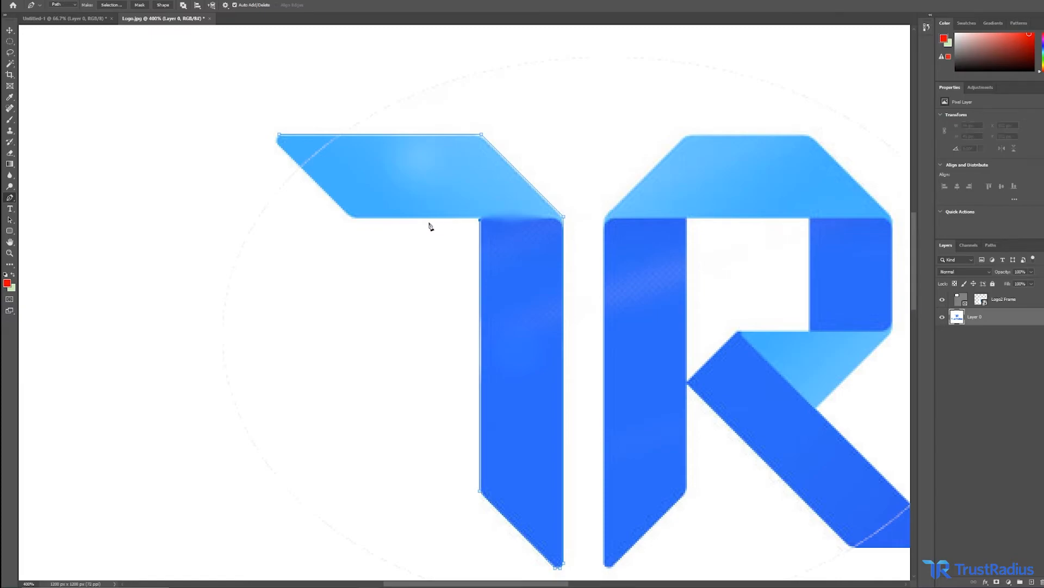
left_click(351, 218)
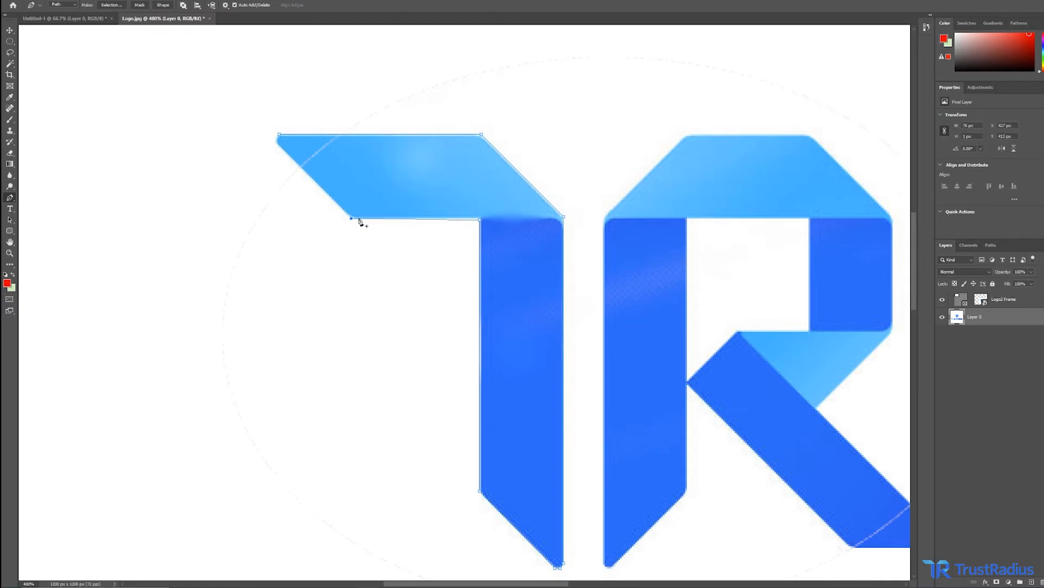
left_click(277, 145)
left_click(275, 139)
Convert the work path into a selection with a 0 pixel feather radius.
left_click(995, 245)
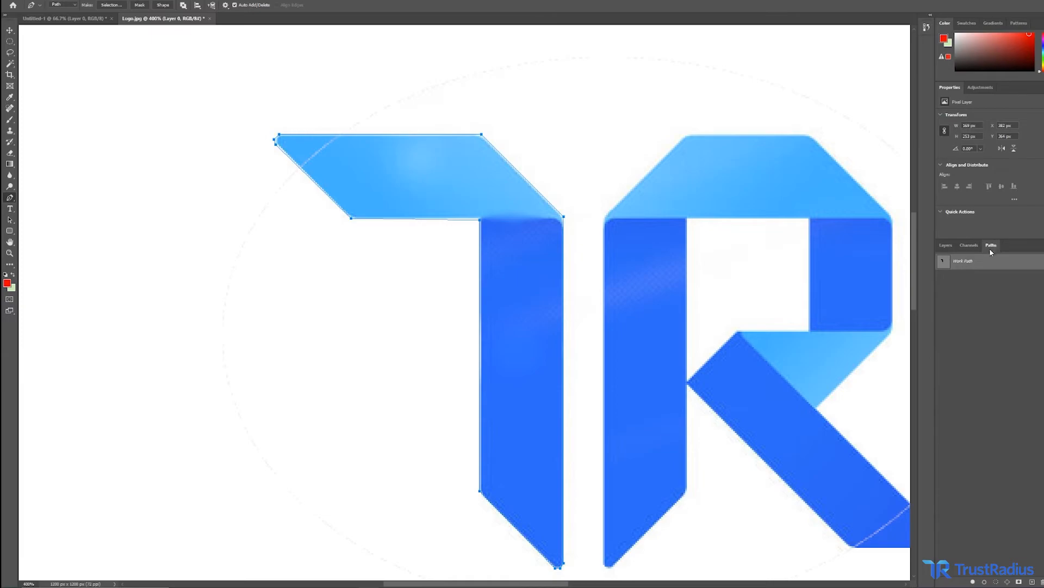
right_click(959, 262)
left_click(978, 288)
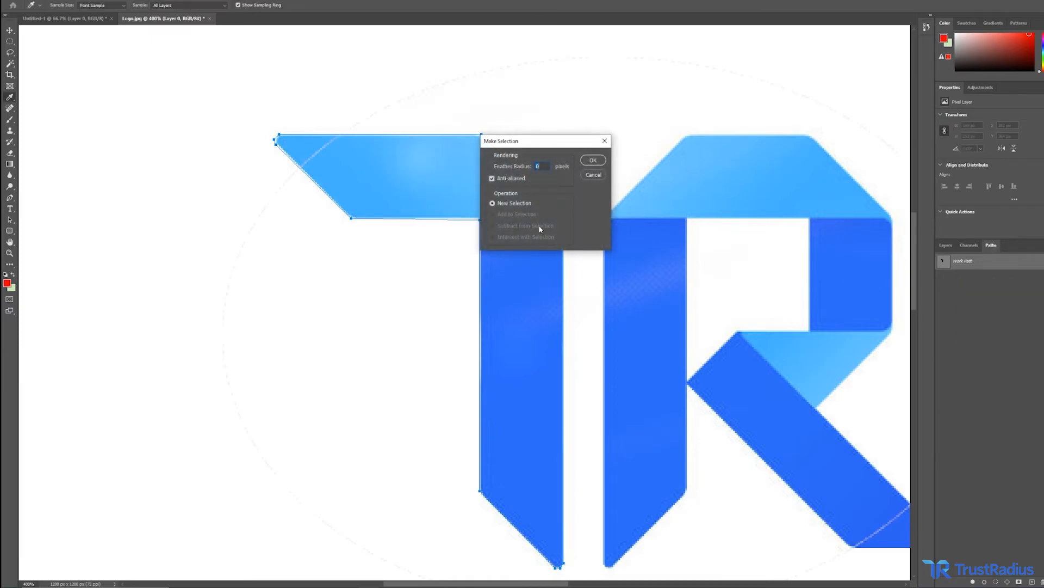
left_click(593, 160)
Move the selected T to the left with the Move tool, then undo the moves.
key("p")
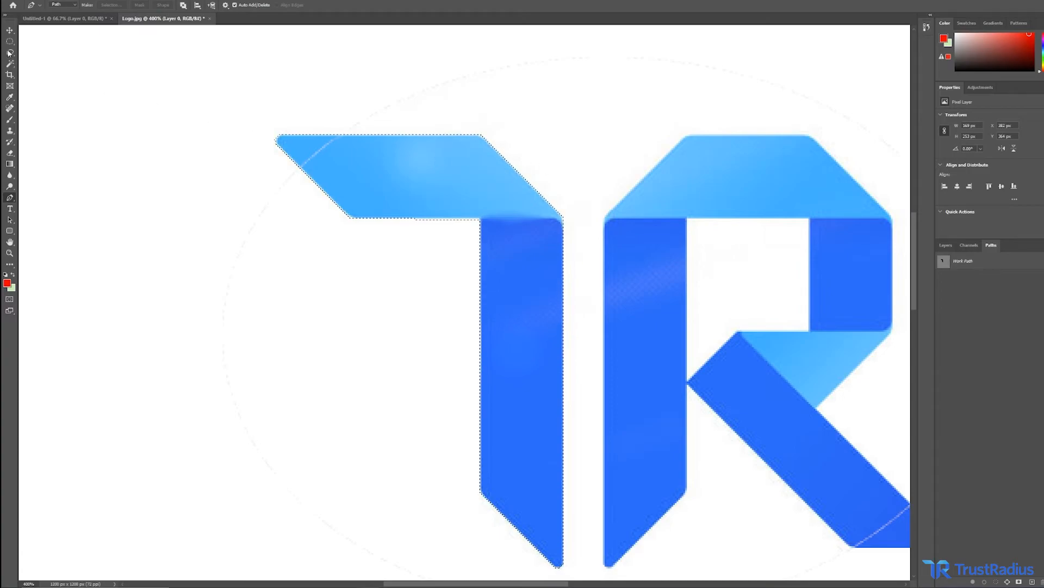
left_click(9, 31)
left_click_drag(375, 149, 261, 252)
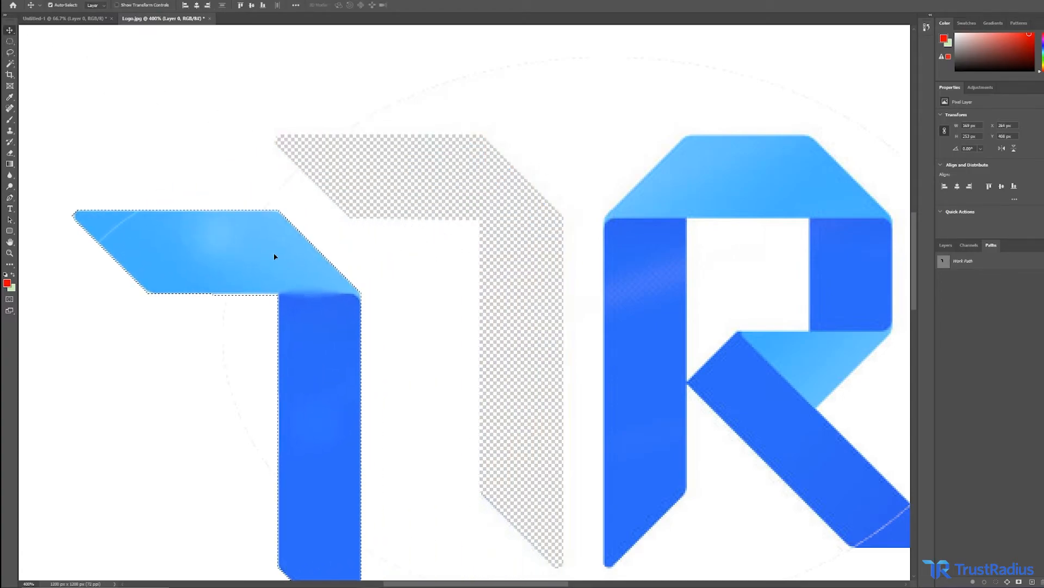
left_click_drag(371, 280, 541, 170)
key("ctrl+z")
key("ctrl+z")
Add a Hello World text layer near the canvas's top right with the Type tool.
key("z")
right_click(185, 373)
left_click(202, 388)
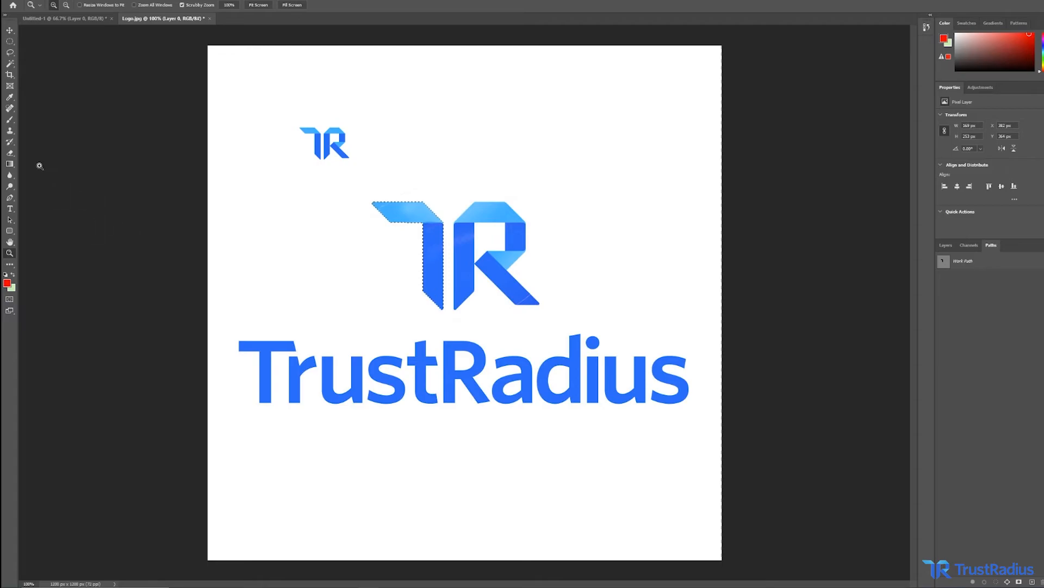
left_click(10, 208)
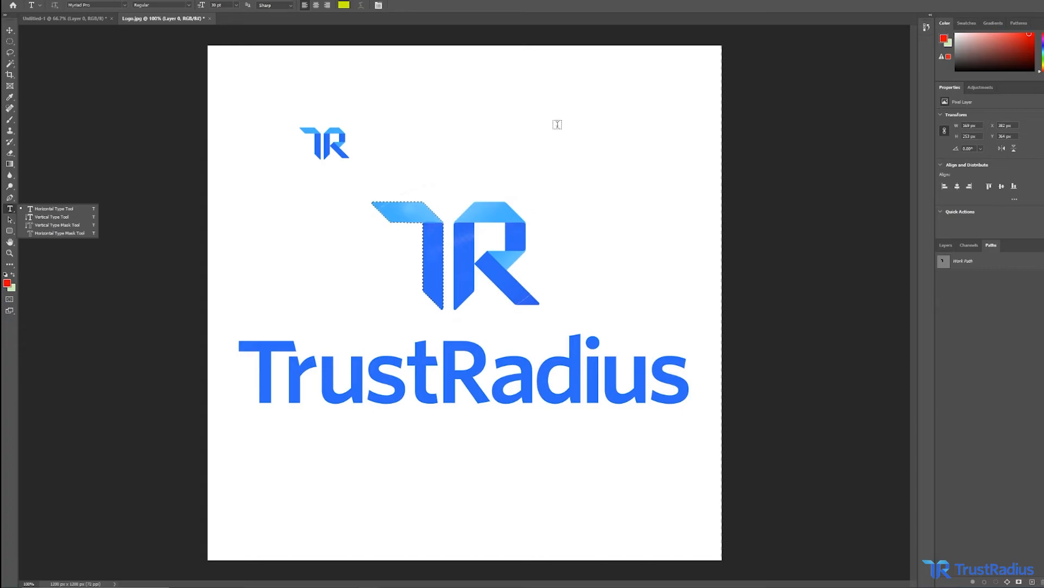
left_click(562, 124)
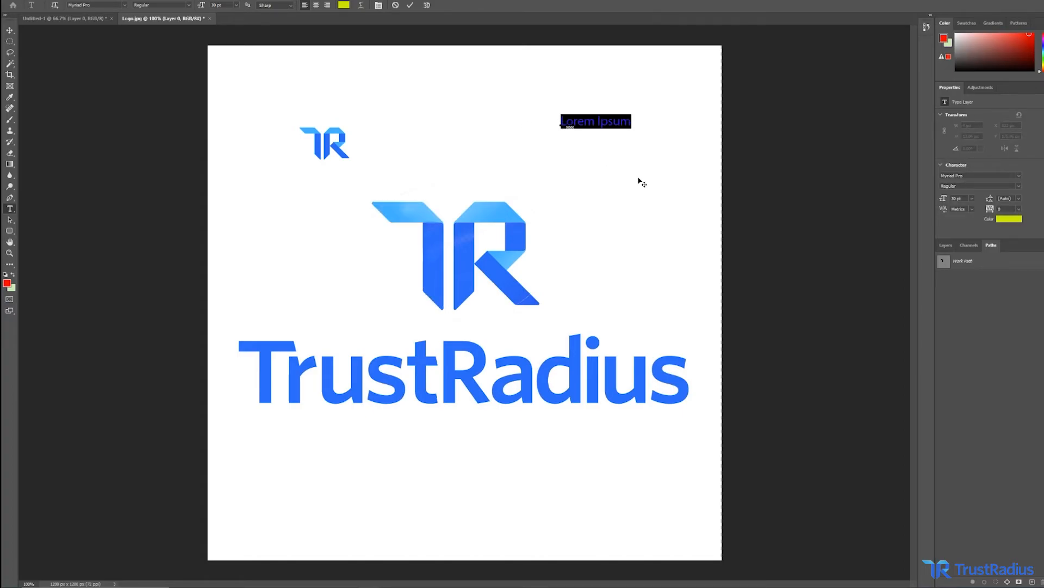
type("Hello ")
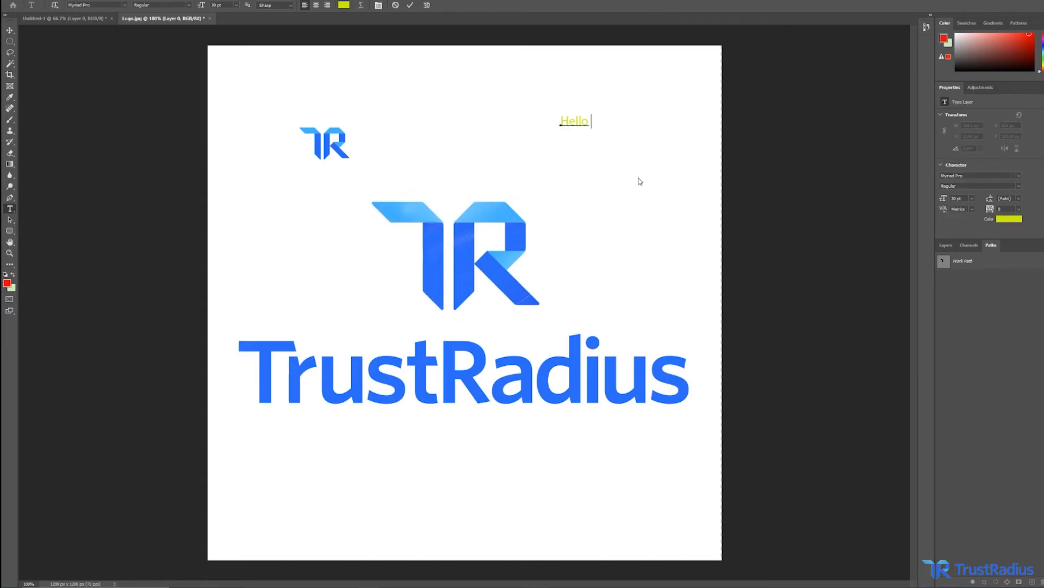
type("World")
left_click(10, 30)
mouse_move(578, 121)
left_mouse_down()
mouse_move(493, 153)
mouse_move(535, 103)
mouse_move(579, 128)
left_mouse_up()
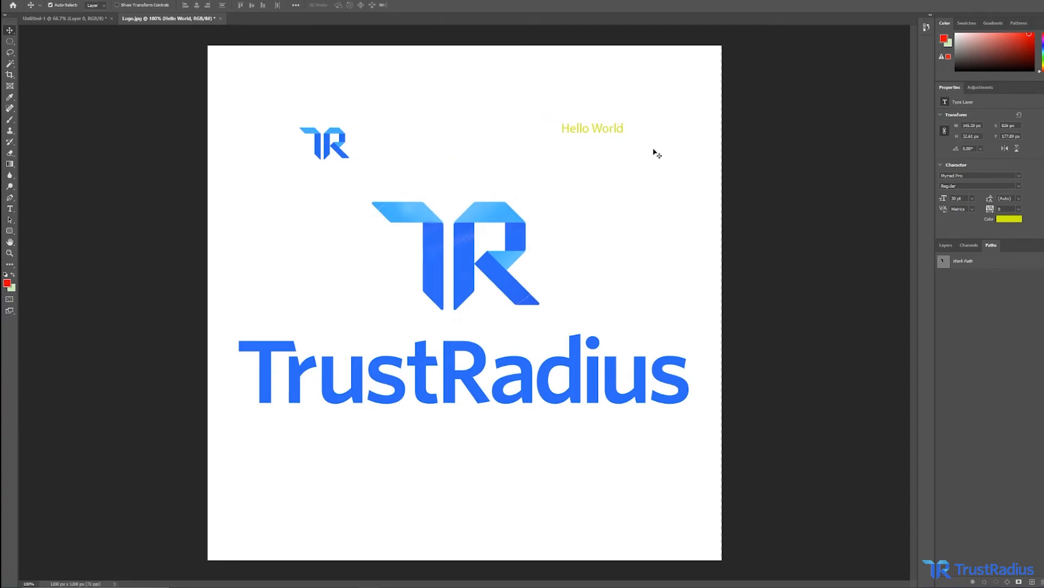
Move the Hello World text up and to the right, then delete the text layer.
left_click(945, 246)
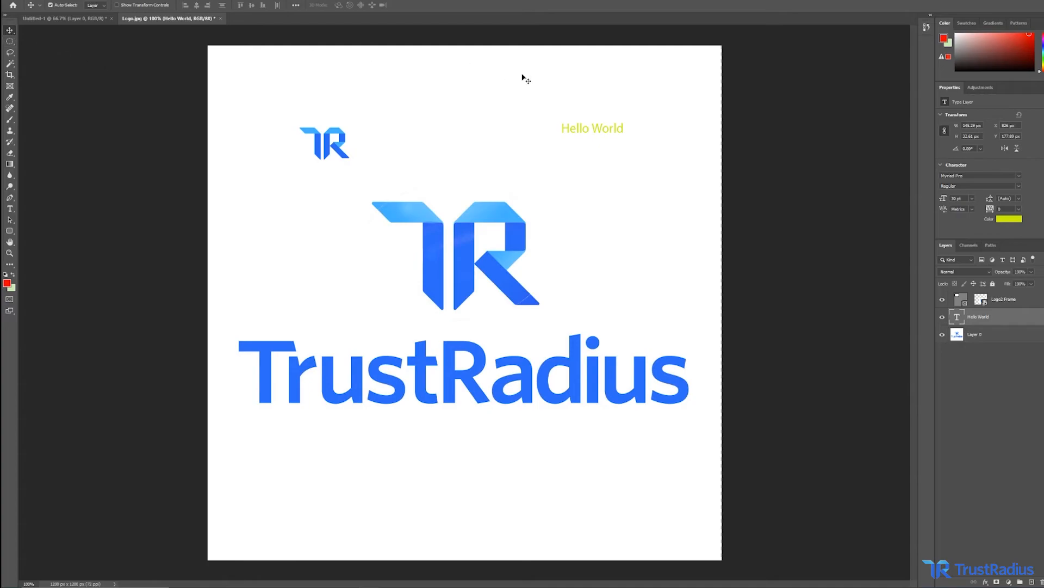
left_click_drag(598, 132, 628, 123)
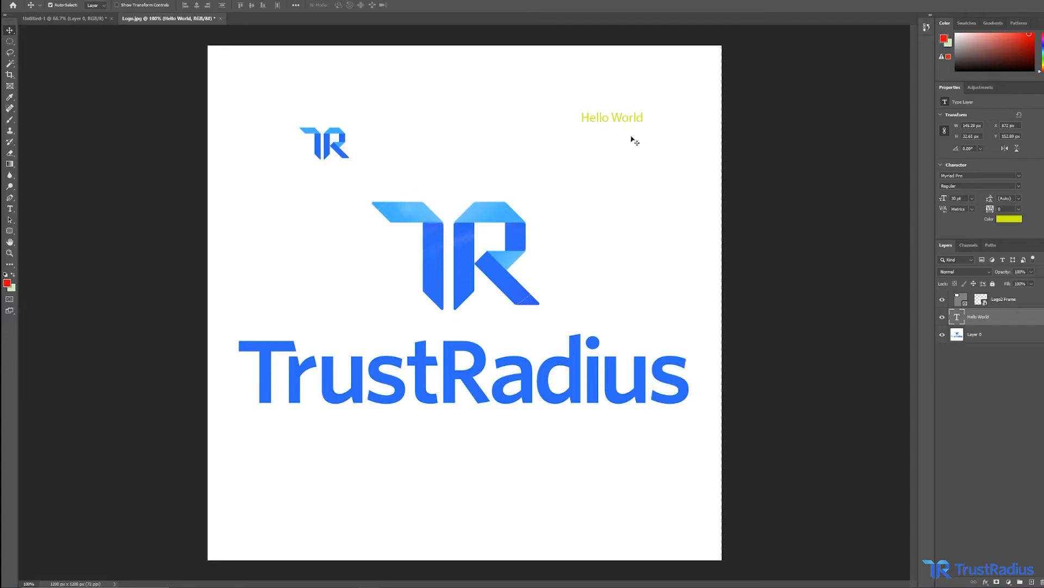
key("Delete")
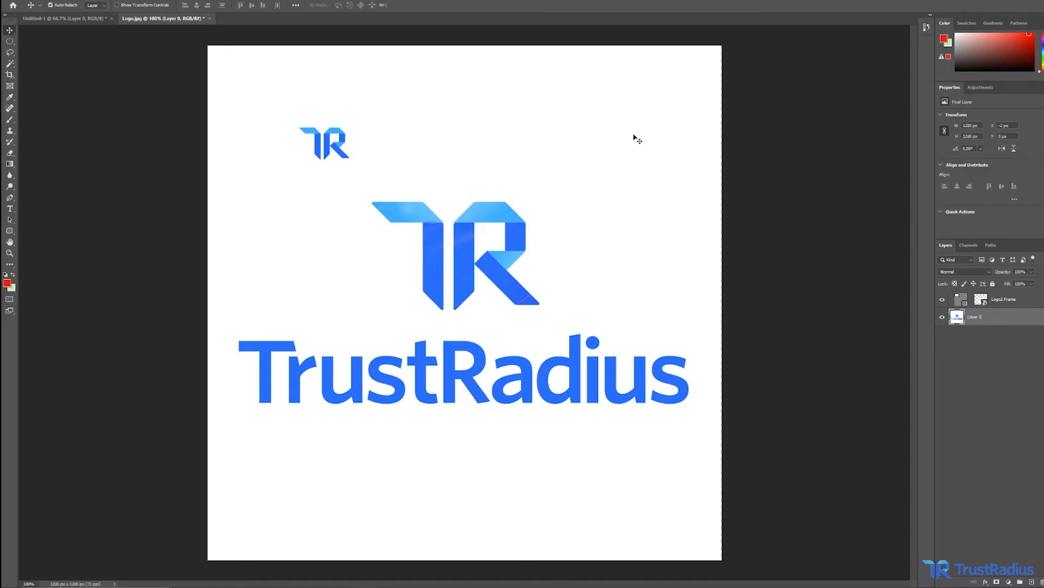
Move the T-shaped work path to the canvas's top right with the Path Selection tool.
key("a")
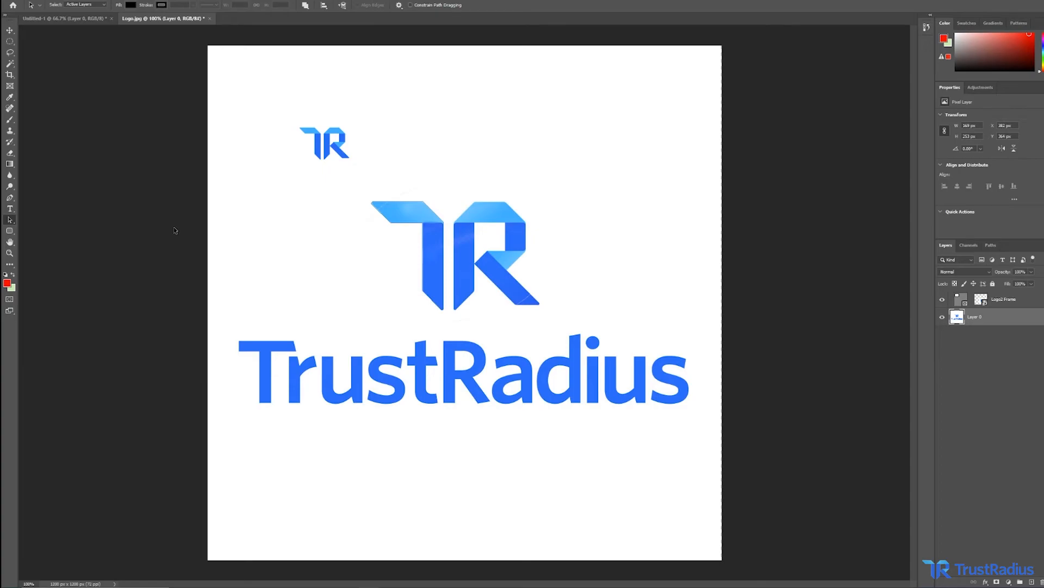
left_click(384, 216)
mouse_move(382, 217)
left_mouse_down()
mouse_move(355, 218)
mouse_move(547, 138)
mouse_move(563, 154)
mouse_move(556, 139)
mouse_move(566, 128)
left_mouse_up()
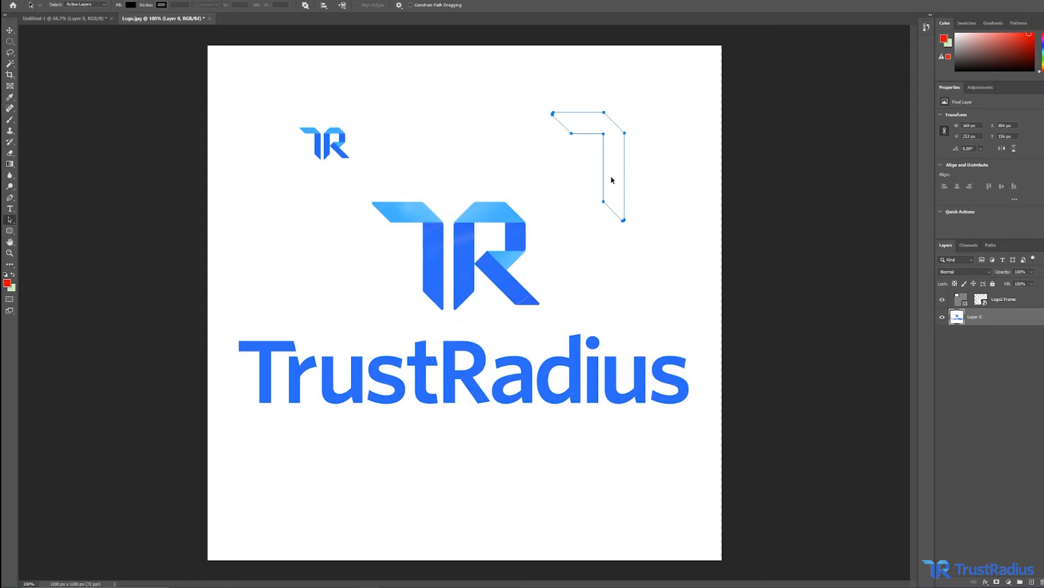
Convert the moved work path into a selection with a 0 pixel feather radius.
left_click(991, 245)
right_click(958, 265)
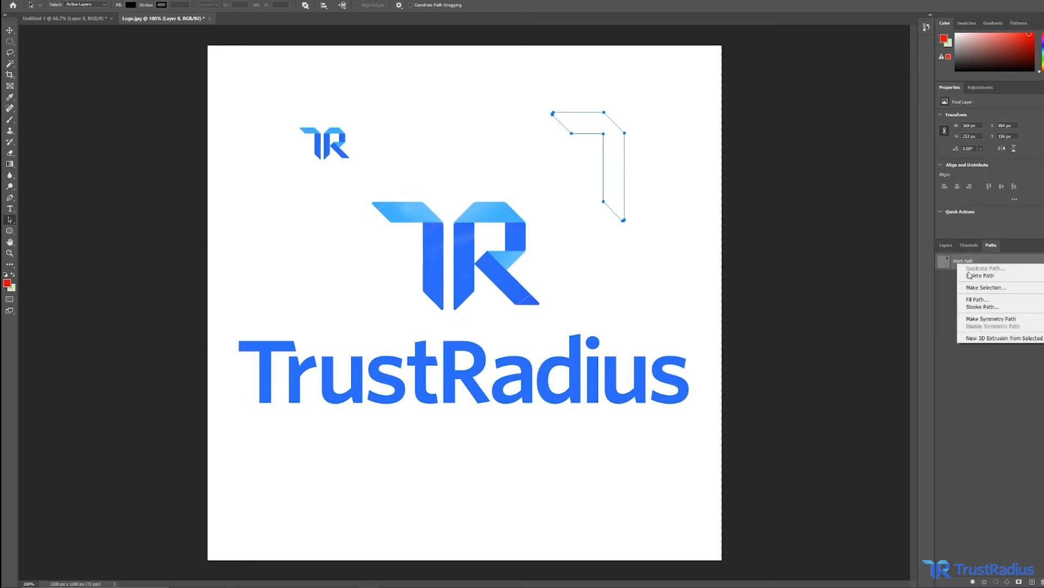
left_click(986, 287)
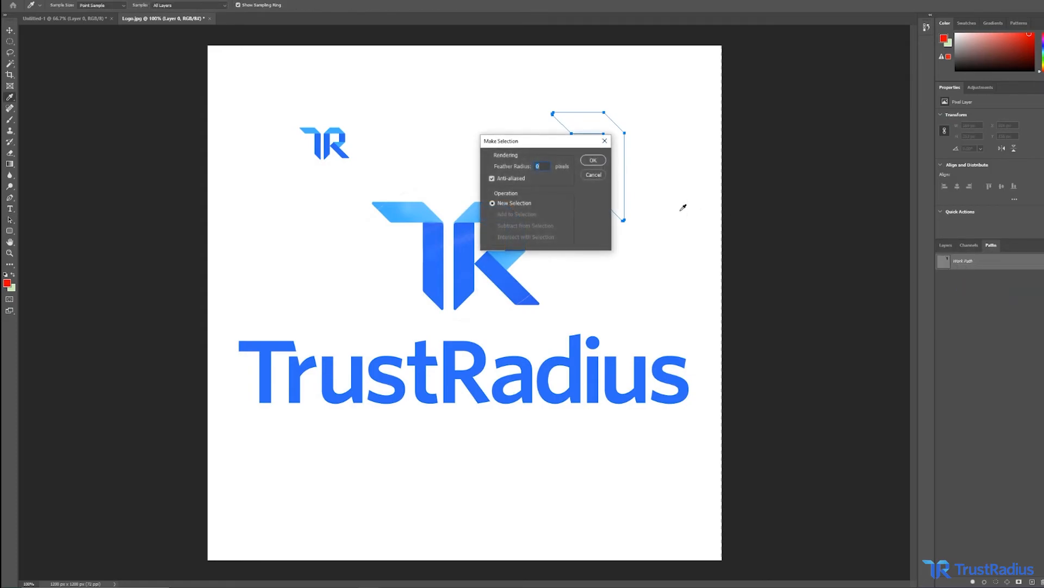
left_click(593, 160)
key("a")
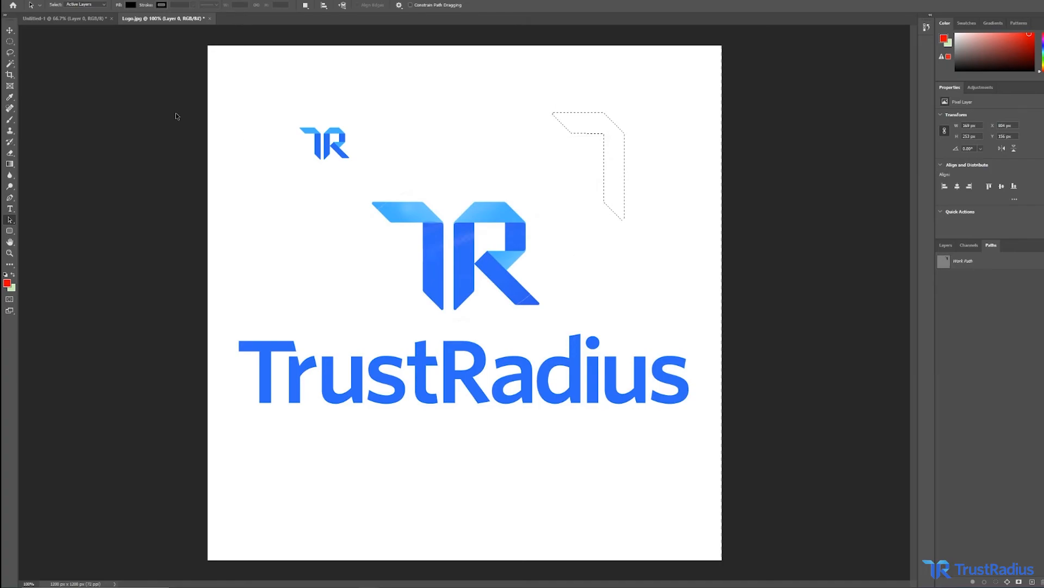
Drag the selected area toward the small logo with the Move tool, then undo the move.
left_click(10, 31)
left_click_drag(595, 137, 333, 206)
key("ctrl+z")
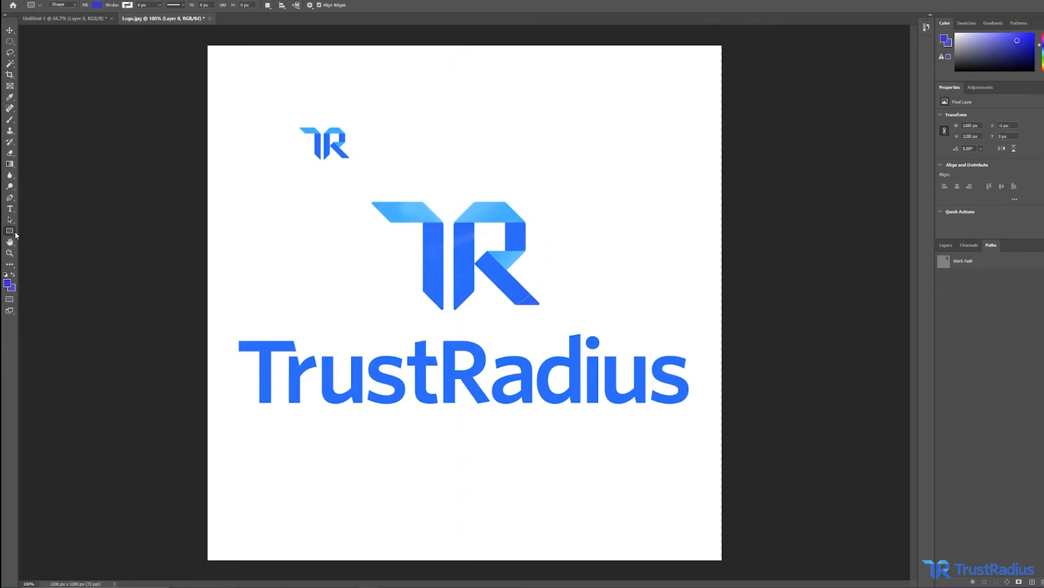
Draw a rectangle shape about 480 × 262 px above the large TR logo with the Rectangle tool.
right_click(10, 231)
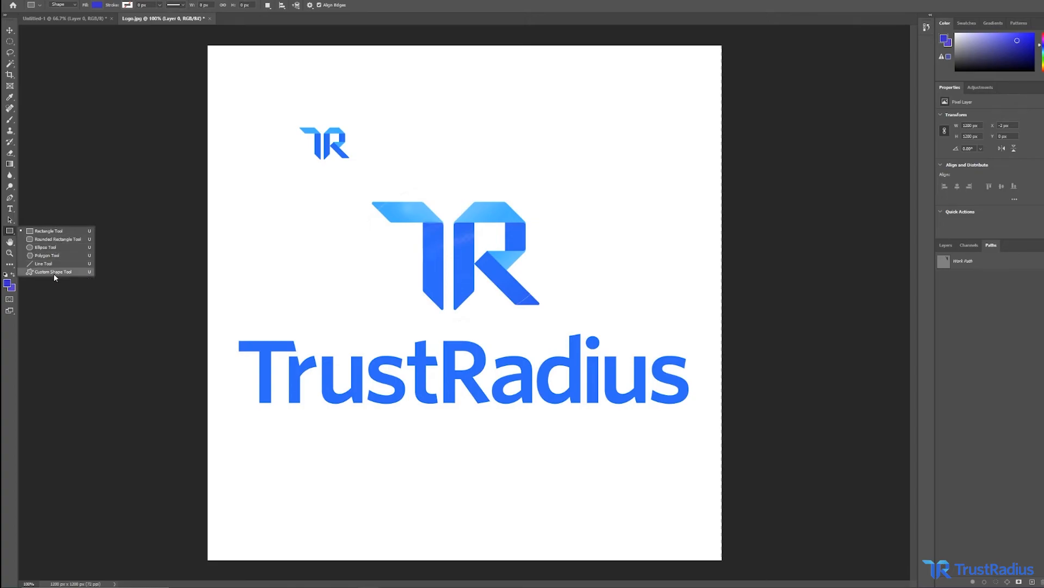
left_click(55, 234)
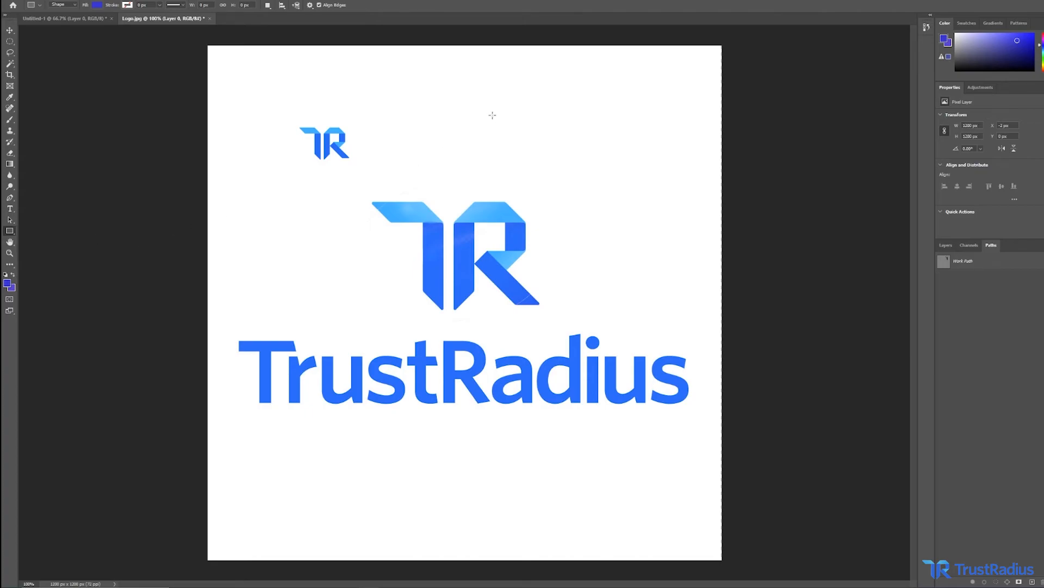
left_click_drag(438, 68, 635, 176)
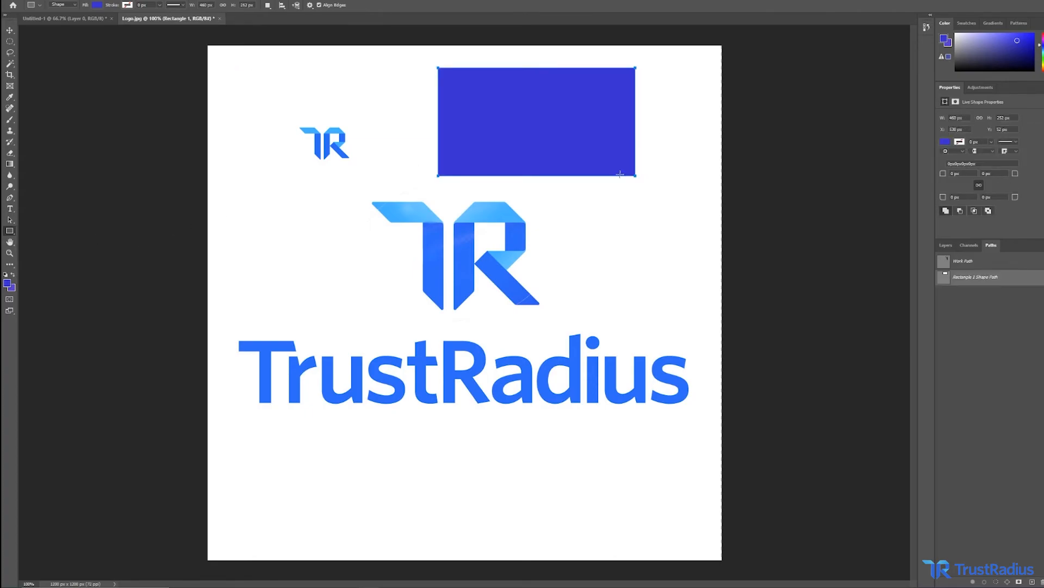
Change the rectangle's fill colour to pink from the recently used colours.
left_click(946, 142)
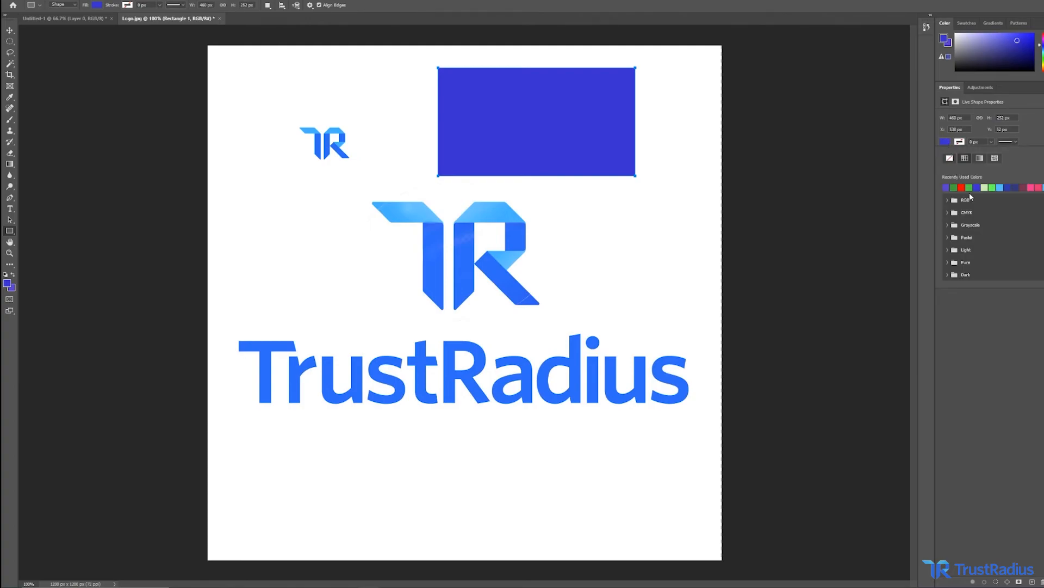
left_click(1030, 187)
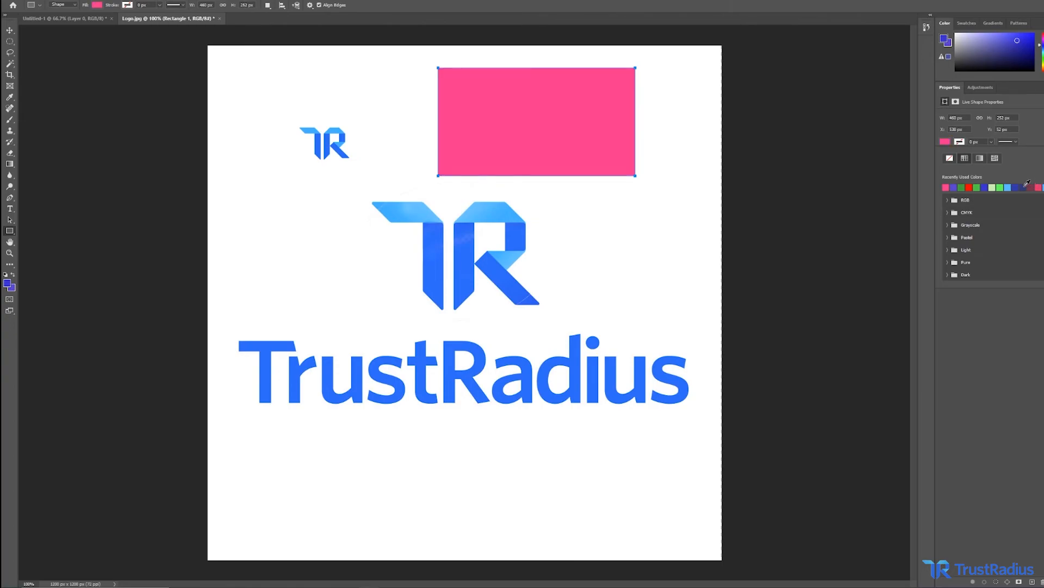
left_click(875, 189)
left_click(597, 157)
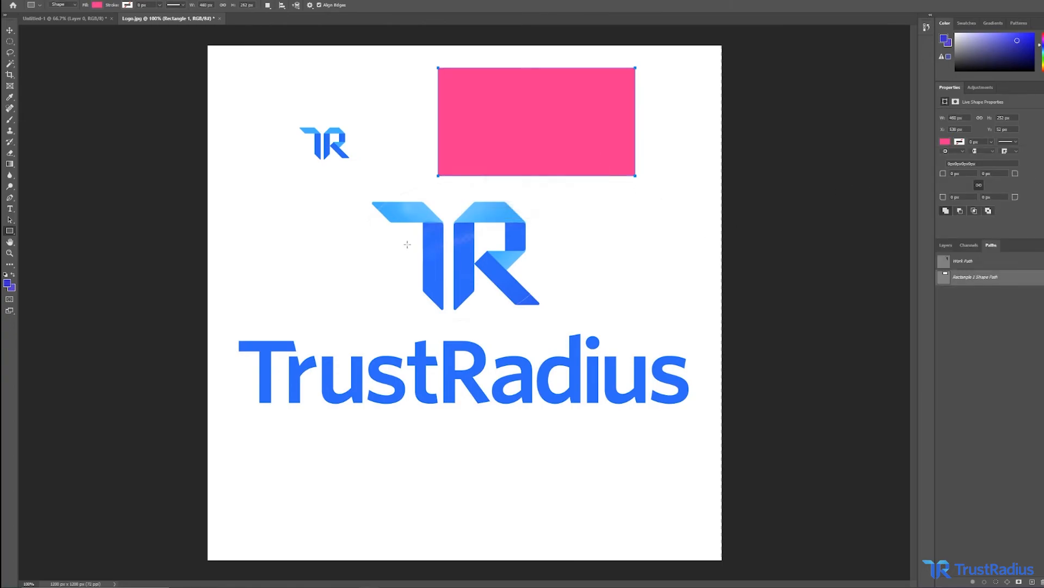
Draw an ellipse shape at the canvas's bottom left with the Ellipse tool.
right_click(9, 231)
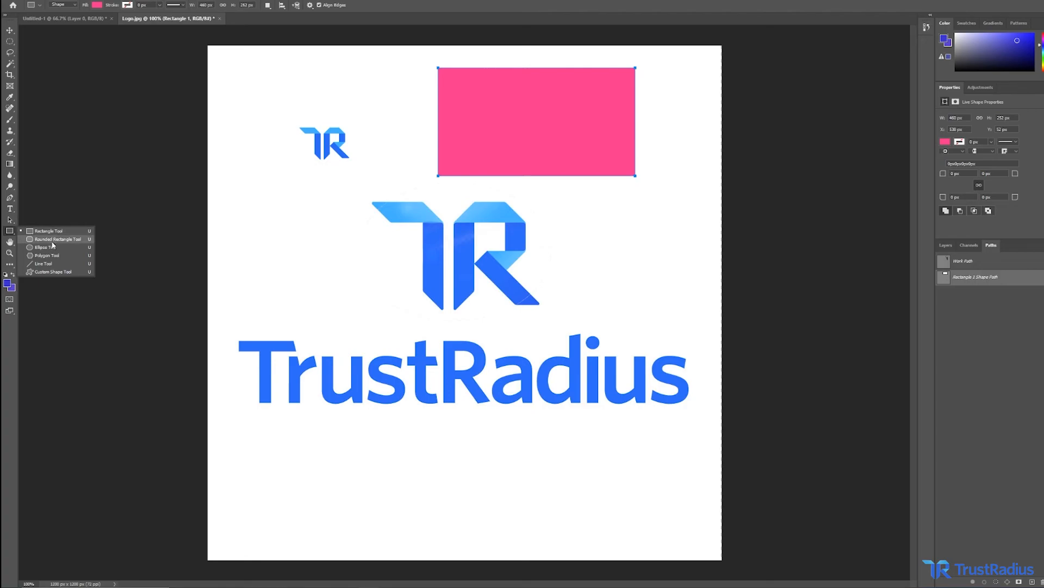
left_click(53, 246)
left_click_drag(251, 525, 342, 424)
Draw a rounded rectangle shape at the canvas's bottom right with the Rounded Rectangle tool.
right_click(12, 233)
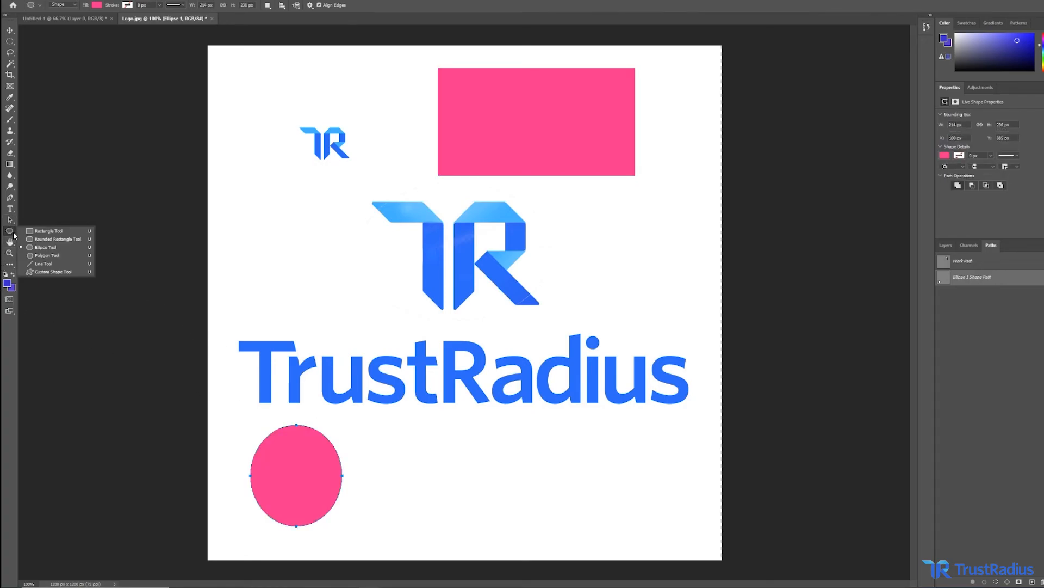
left_click(55, 239)
left_click_drag(463, 509, 601, 433)
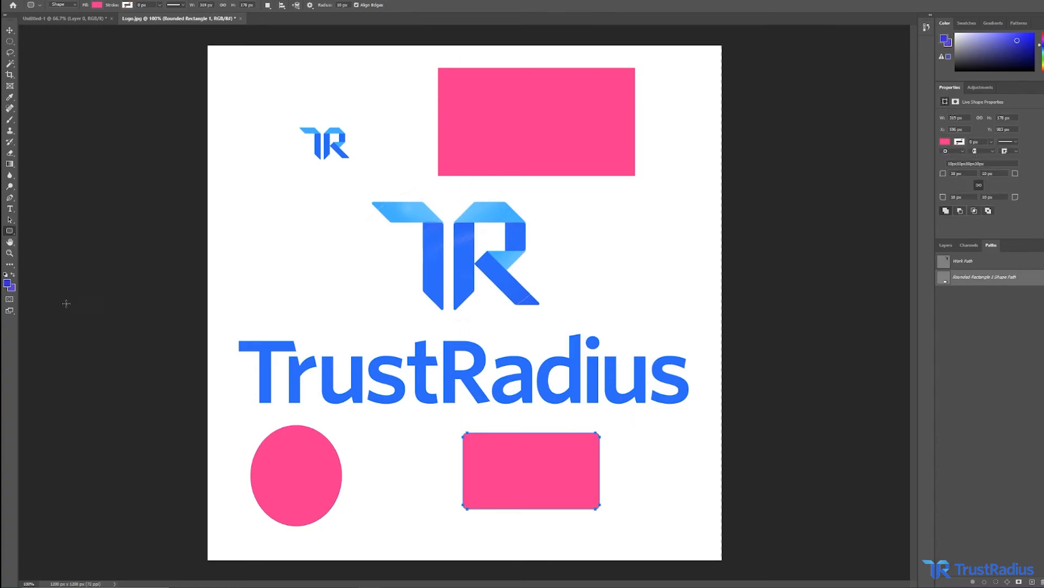
Draw a camel custom shape from the Wild Animals set to the left of the large TR logo.
right_click(12, 233)
left_click(52, 277)
left_click(347, 6)
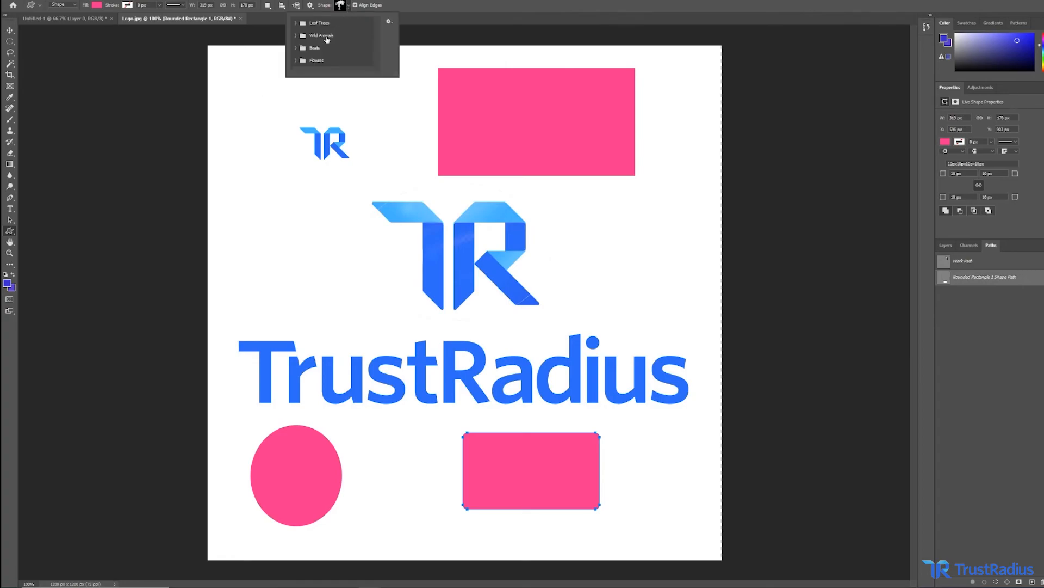
left_click(295, 23)
left_click(294, 23)
left_click(295, 35)
left_click(306, 62)
left_click_drag(247, 175, 363, 292)
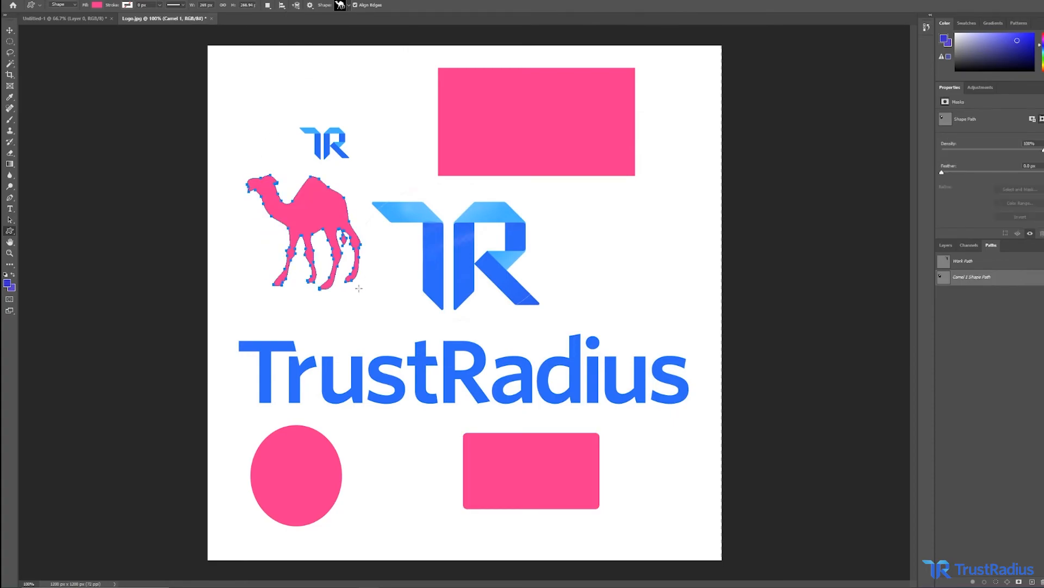
Draw a tree custom shape from the Leaf Trees set to the right of the large TR logo.
left_click(346, 5)
left_click(294, 23)
left_click(311, 40)
left_click_drag(589, 290, 677, 190)
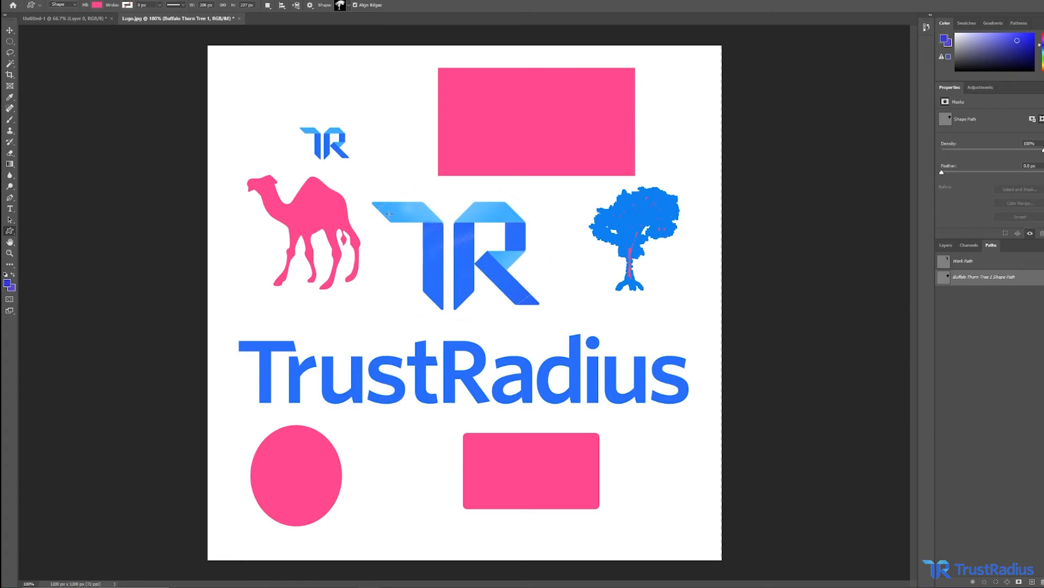
Delete all the drawn shapes from the canvas.
key("Delete")
key("Delete")
key("Delete")
key("Delete")
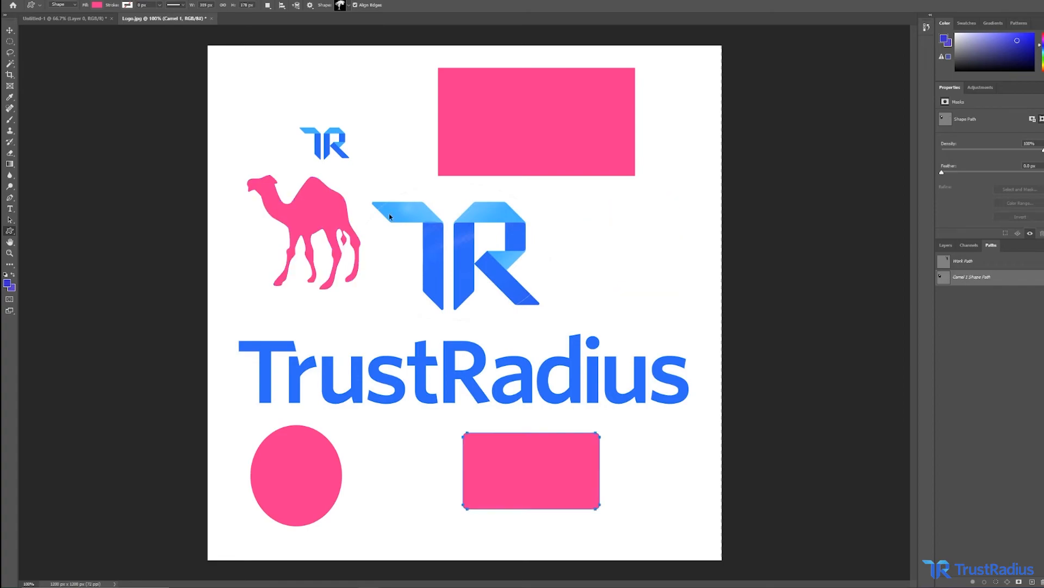
key("alt+BackSpace")
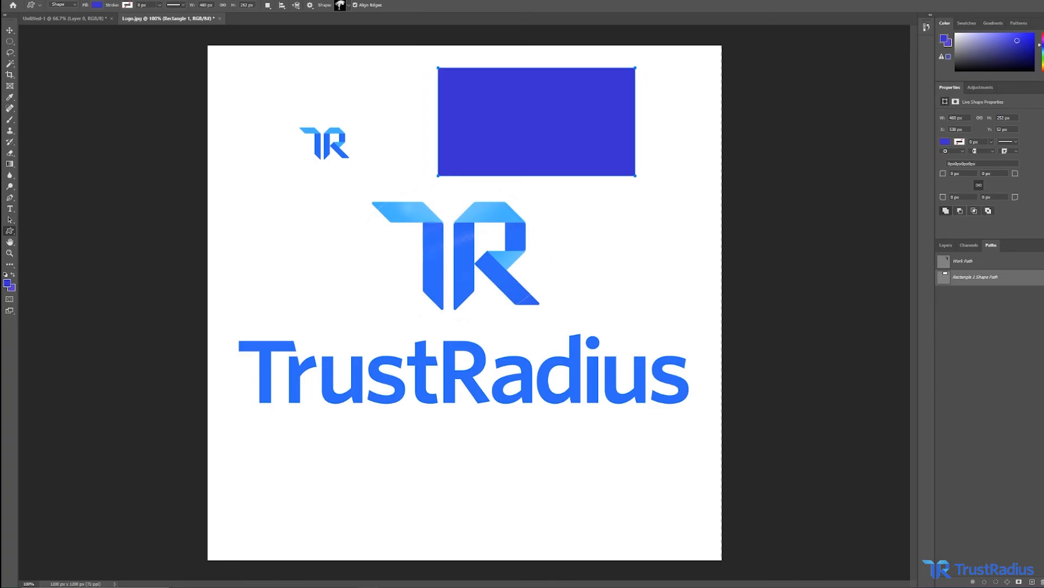
key("Delete")
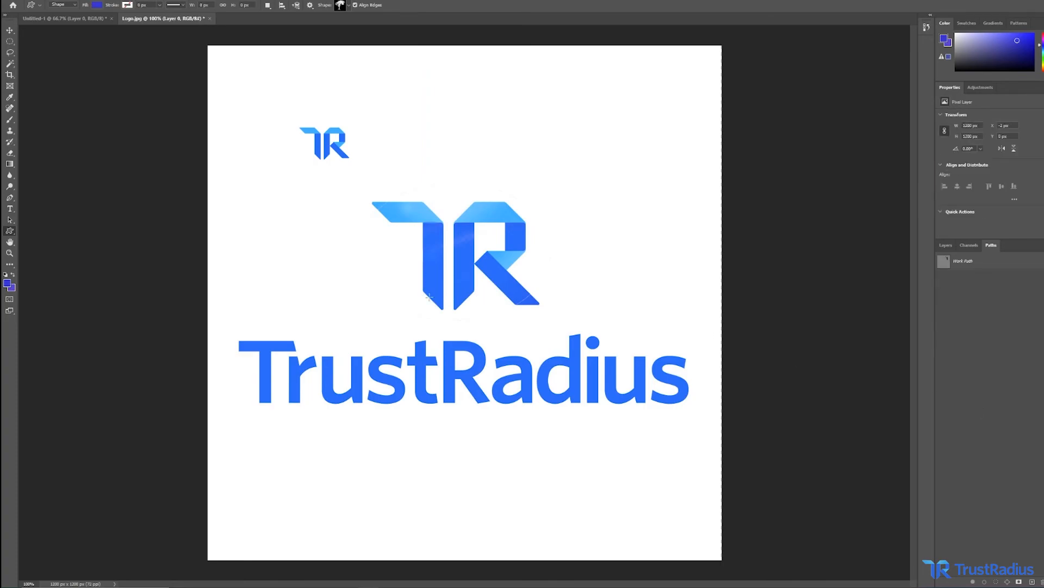
Zoom in on the large TR logo and pan around to examine its letters.
left_click(10, 242)
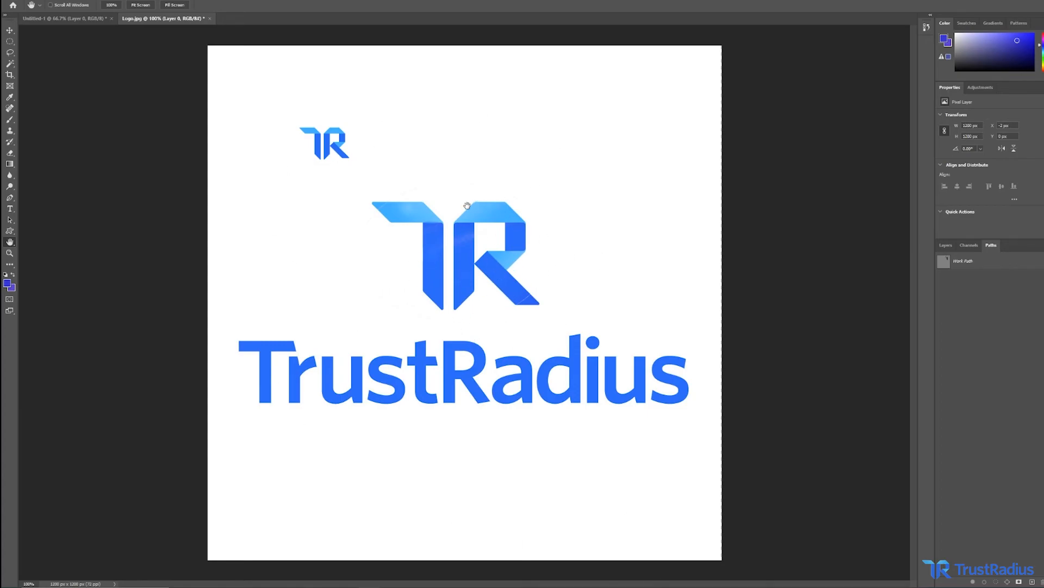
left_click(8, 255)
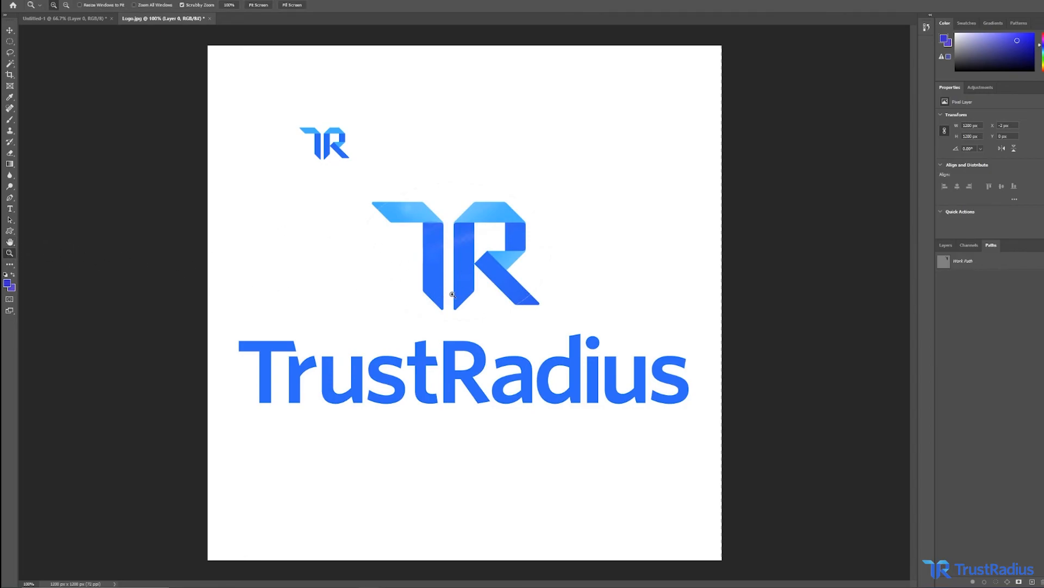
left_click(429, 272)
left_click(430, 272)
left_click(430, 272)
left_click(9, 243)
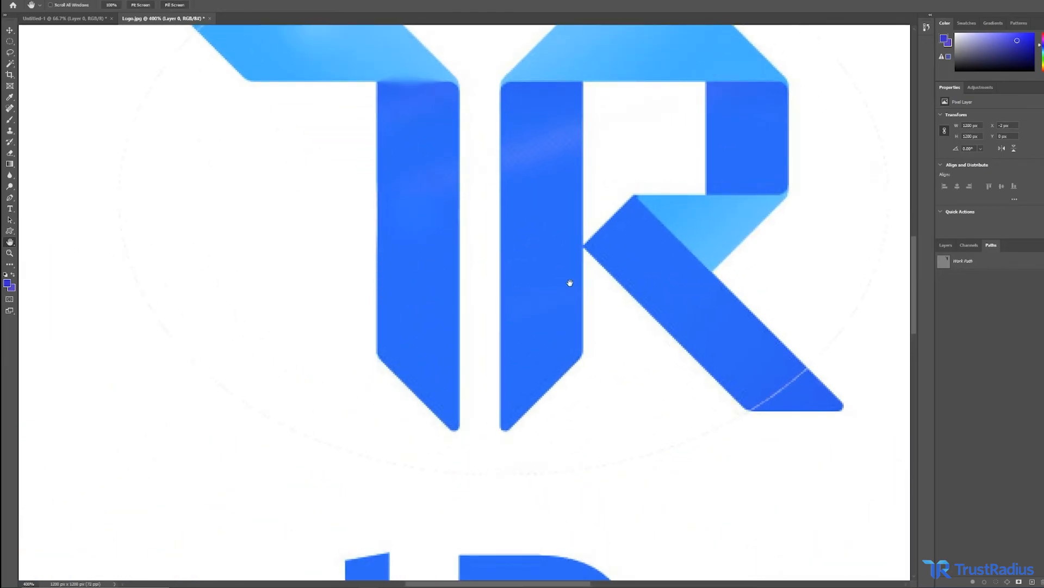
left_click_drag(601, 203, 672, 429)
left_click_drag(435, 544, 520, 359)
left_click_drag(403, 544, 534, 224)
left_click_drag(348, 87, 305, 143)
left_click_drag(683, 236, 466, 242)
Zoom in on the TrustRadius wordmark with the Zoom tool, then reset the view to 100%.
left_click(9, 253)
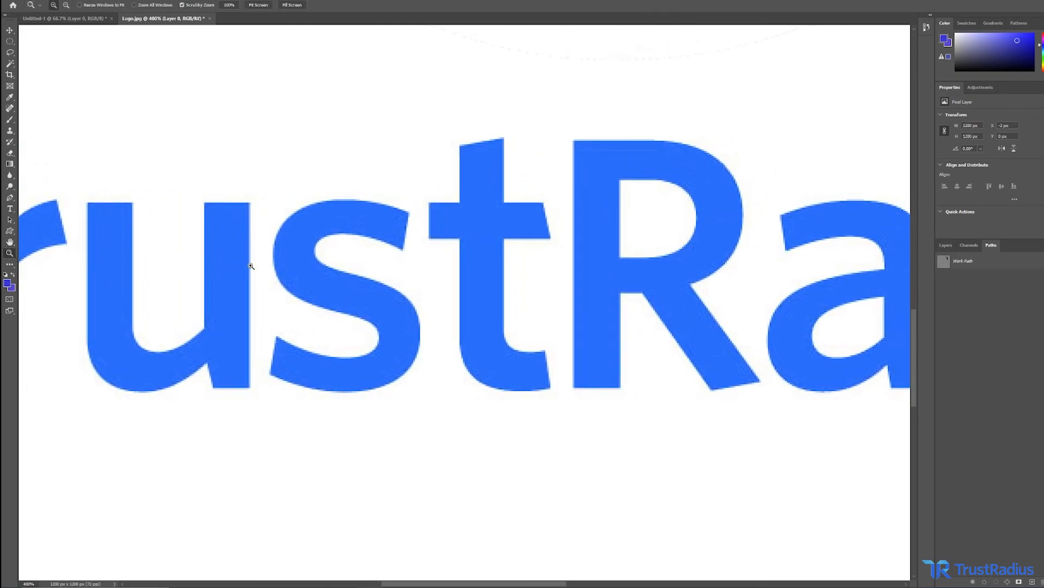
left_click(337, 185)
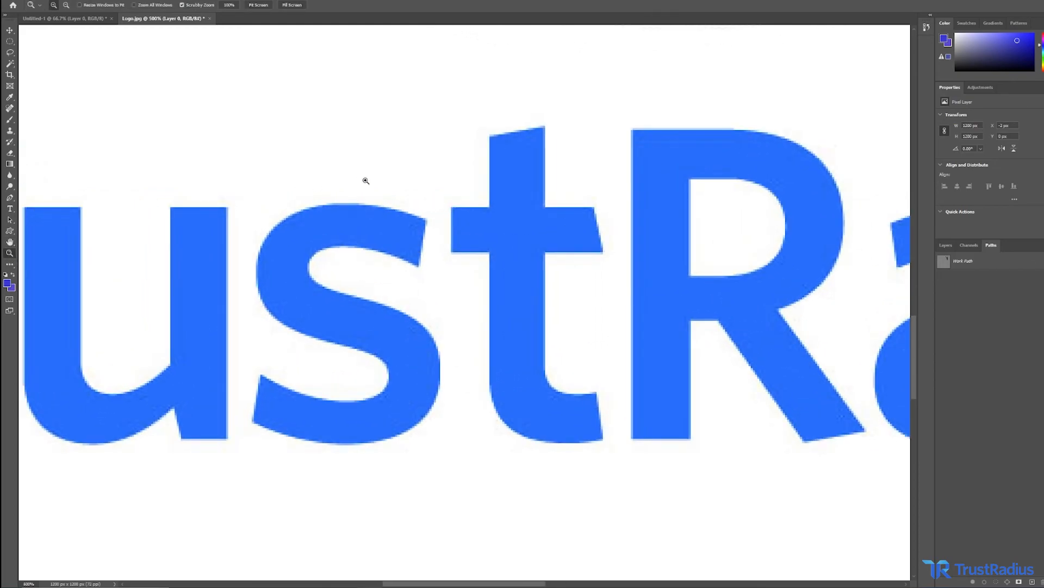
right_click(365, 181)
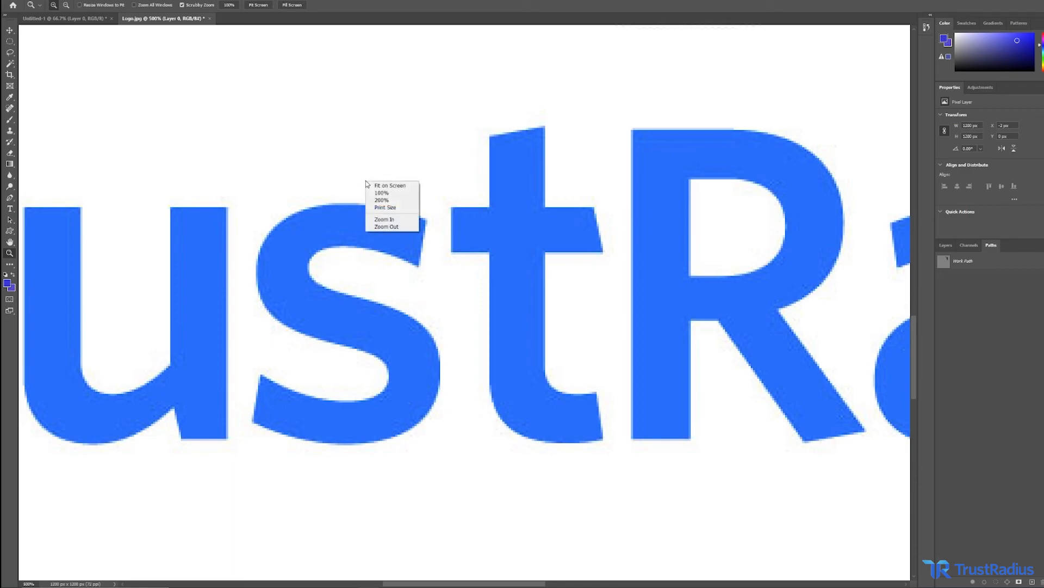
left_click(396, 192)
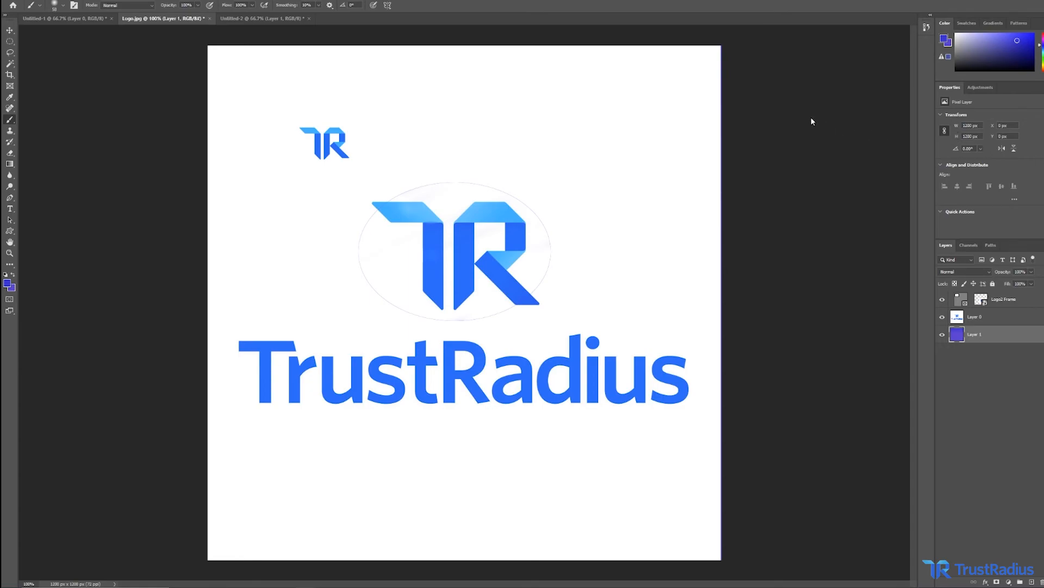
Switch to the Untitled-2 document, select Layer 1 and set the foreground colour to a light pink.
left_click(276, 20)
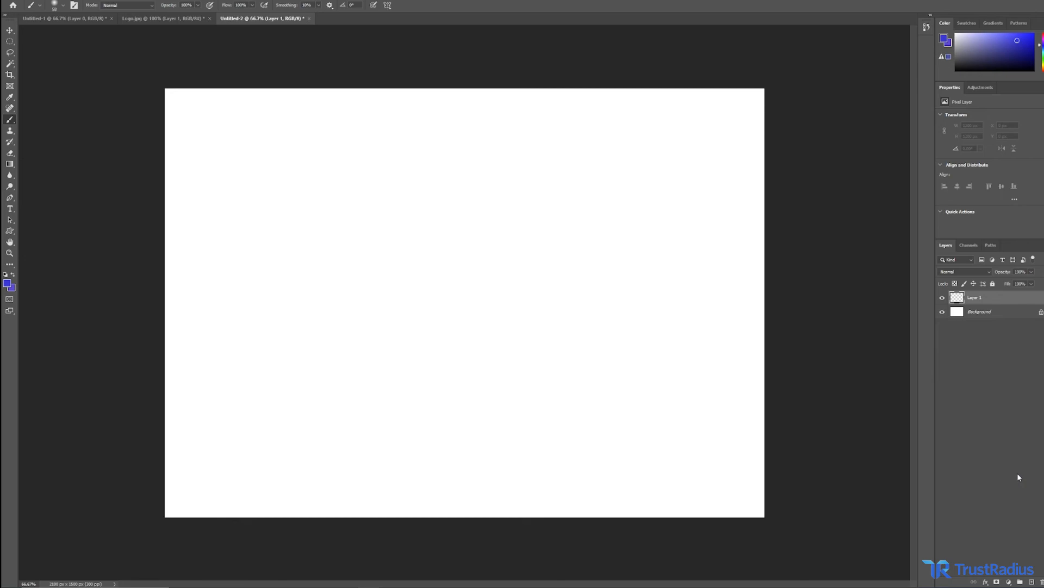
left_click(985, 312)
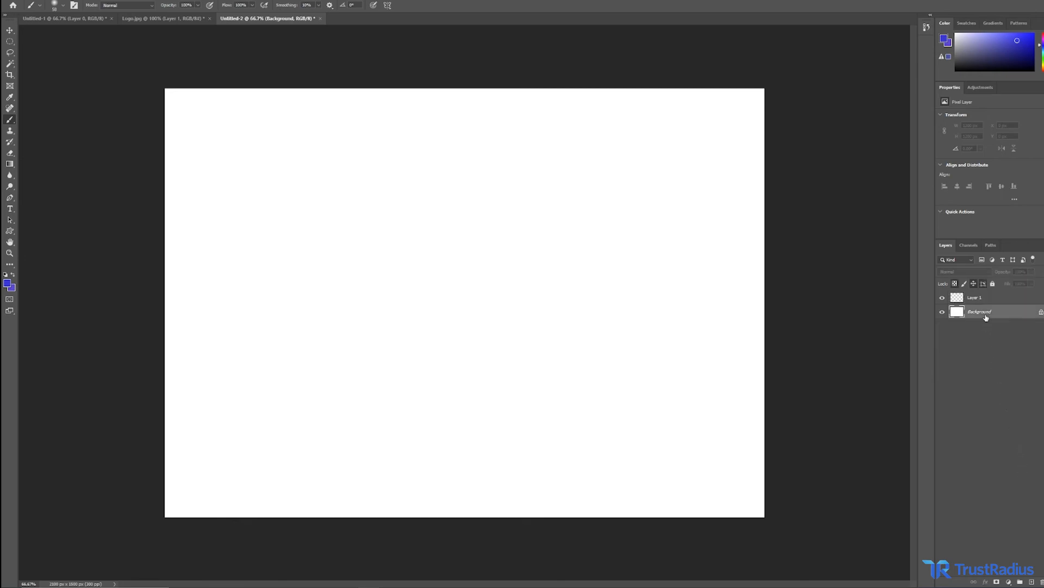
left_click(9, 164)
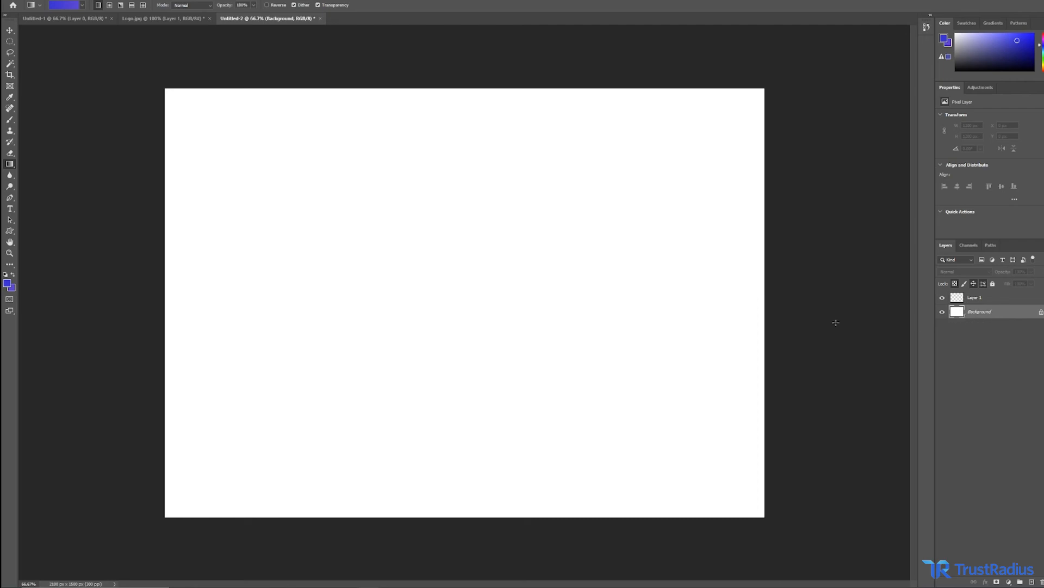
left_click(1008, 301)
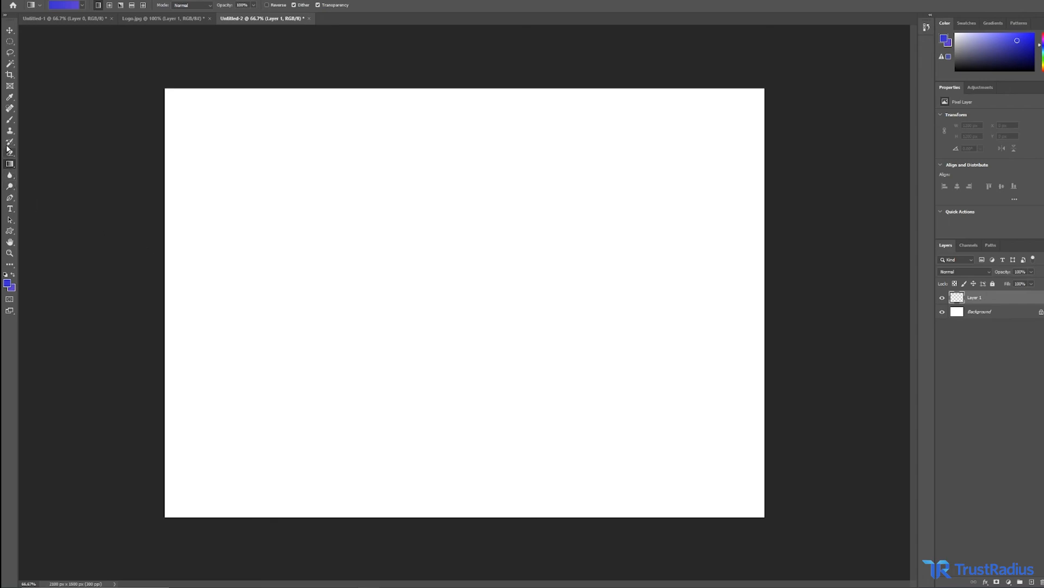
left_click(7, 283)
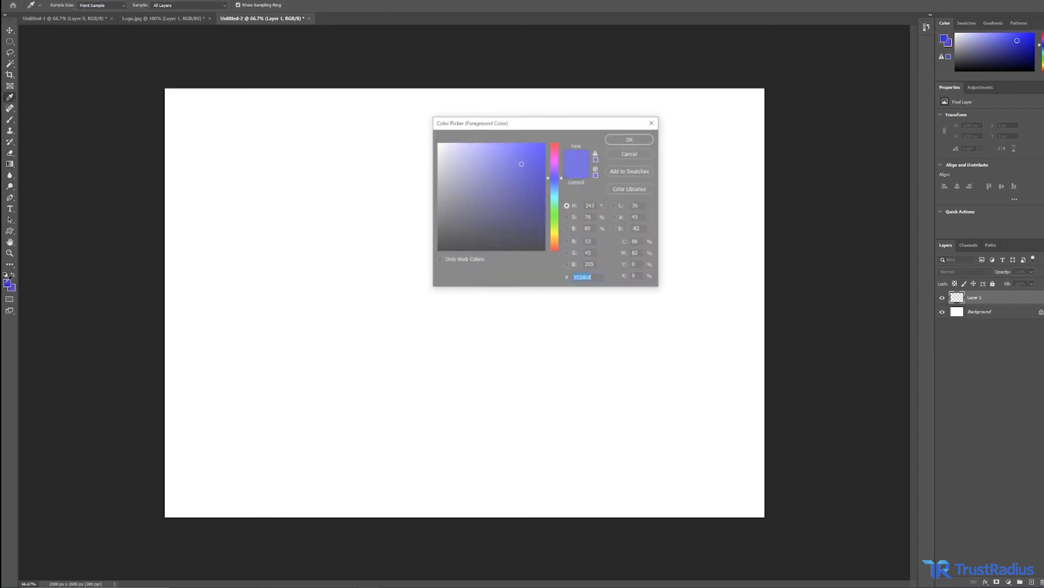
left_click(553, 157)
left_click_drag(475, 155, 468, 145)
key("b")
left_click(621, 139)
Paint a smiley face on Layer 1 with the Brush: a curved mouth and two eye dots.
mouse_move(315, 354)
left_mouse_down()
mouse_move(389, 442)
mouse_move(527, 395)
mouse_move(529, 350)
left_mouse_up()
left_click(322, 168)
left_click(511, 168)
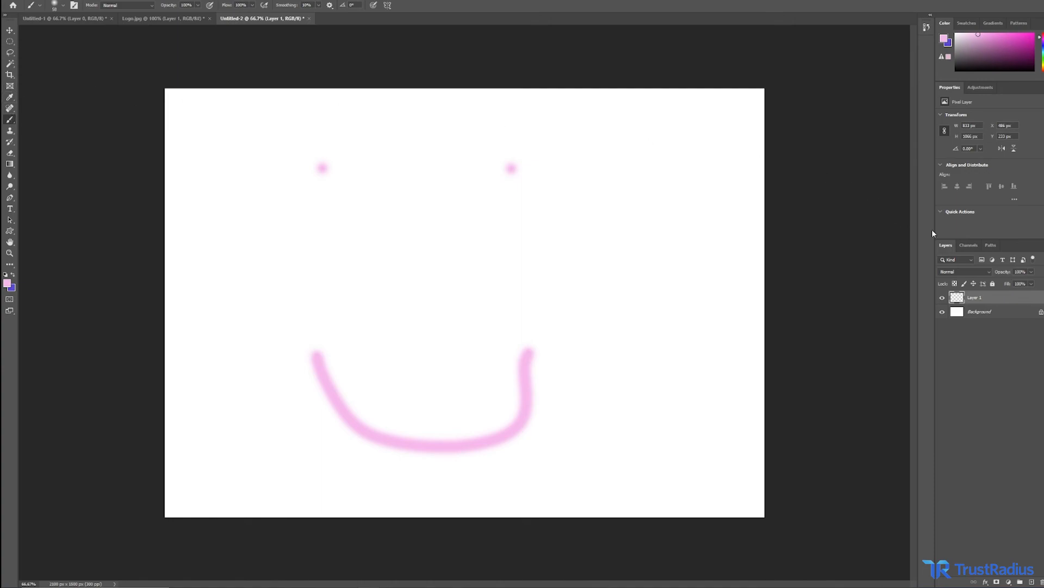
Select the Gradient tool, inspect the Gradient Editor, and set the foreground colour to grey.
left_click(10, 164)
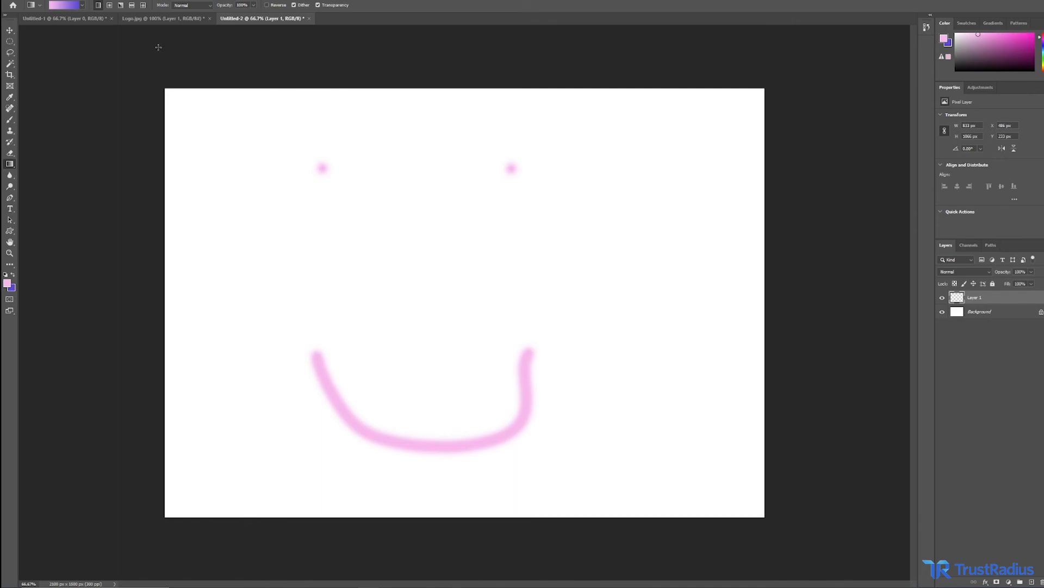
left_click(84, 5)
left_click(78, 5)
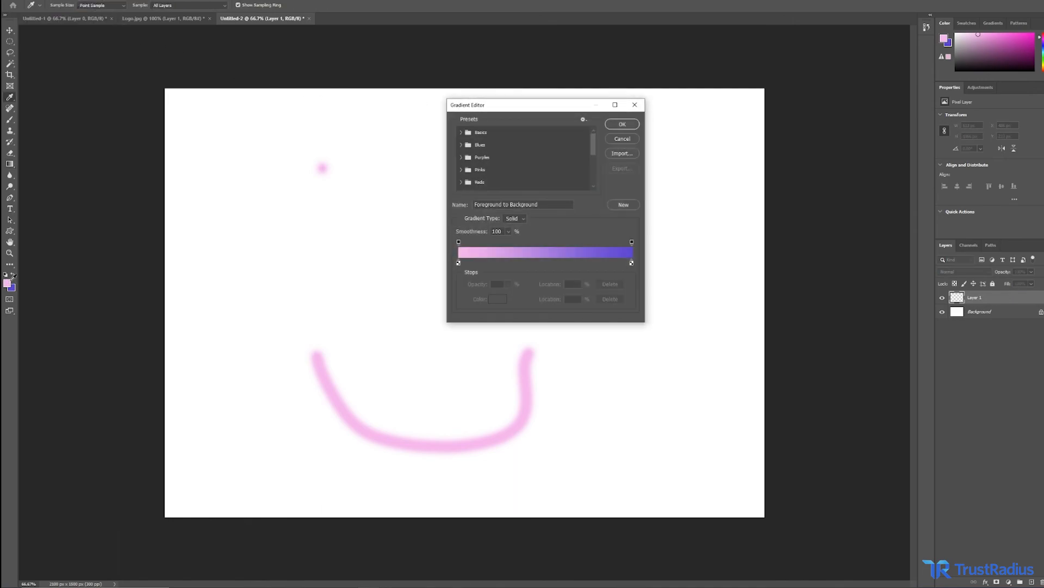
left_click(635, 104)
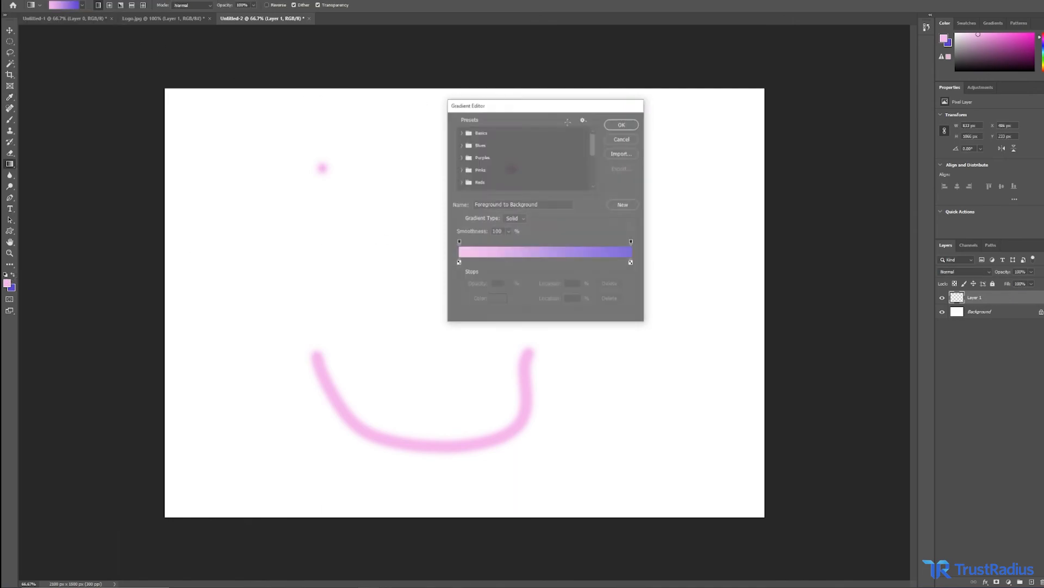
left_click(8, 282)
left_click_drag(467, 214, 430, 209)
left_click(629, 139)
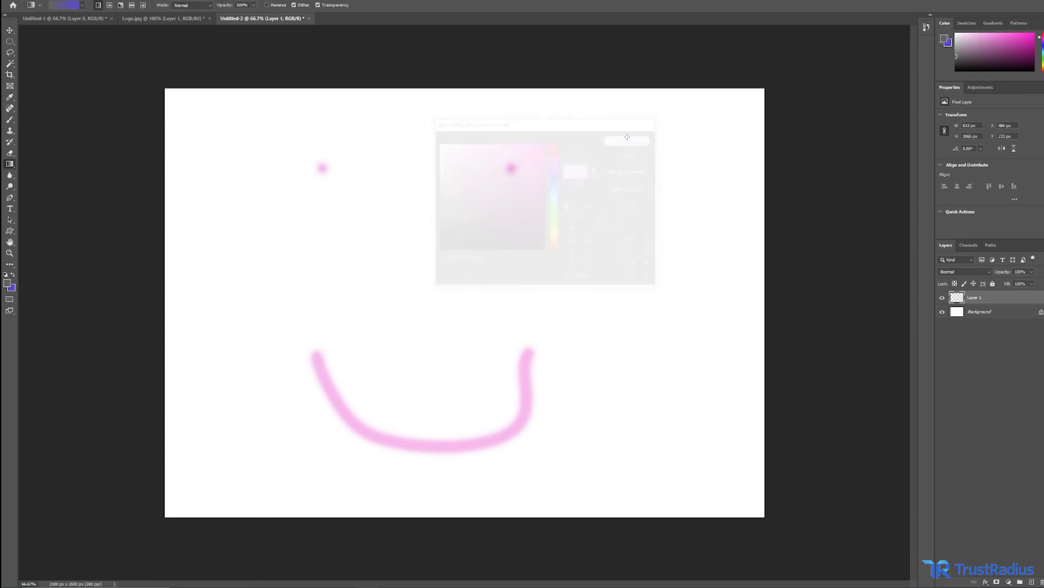
Apply a vertical grey-to-purple gradient to the Background layer from the canvas top to bottom, undoing a first try on Layer 1.
left_click_drag(540, 111, 531, 261)
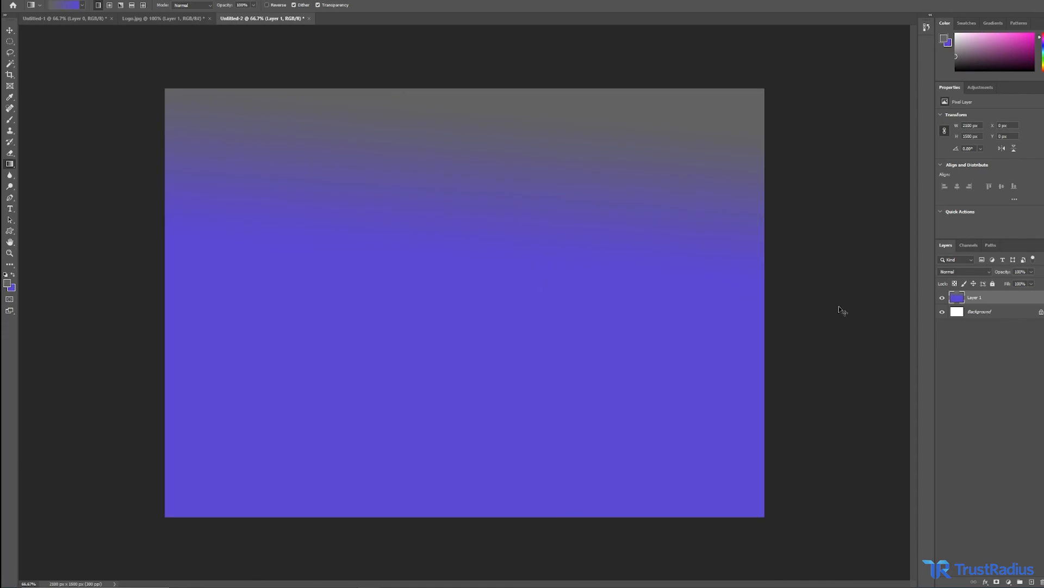
key("ctrl+z")
left_click(1009, 315)
left_click_drag(561, 110, 557, 495)
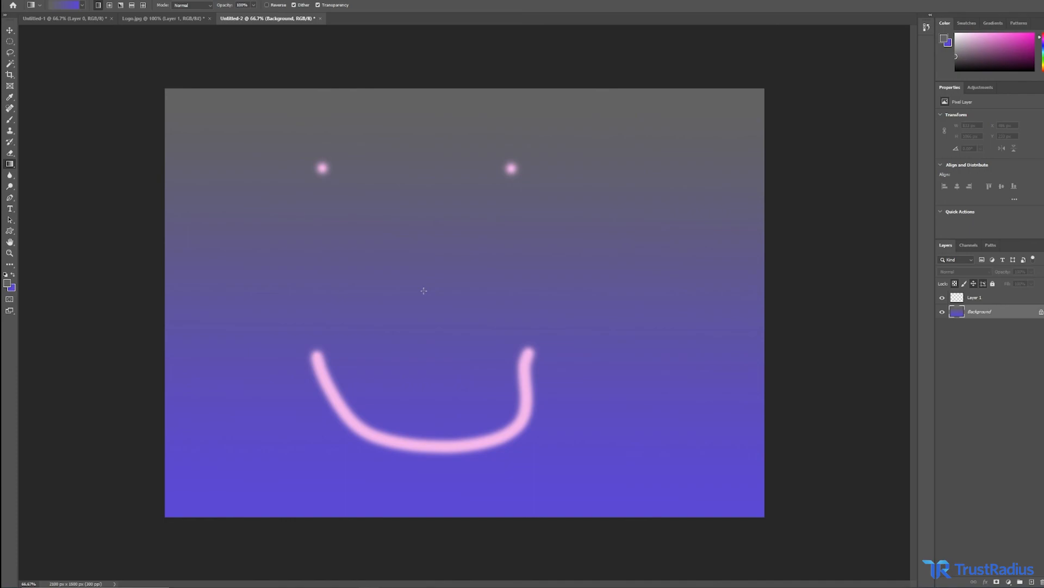
Toggle the visibility of the Background and Layer 1 layers to compare them.
left_click(943, 312)
left_click(942, 312)
left_click(942, 298)
left_click(943, 311)
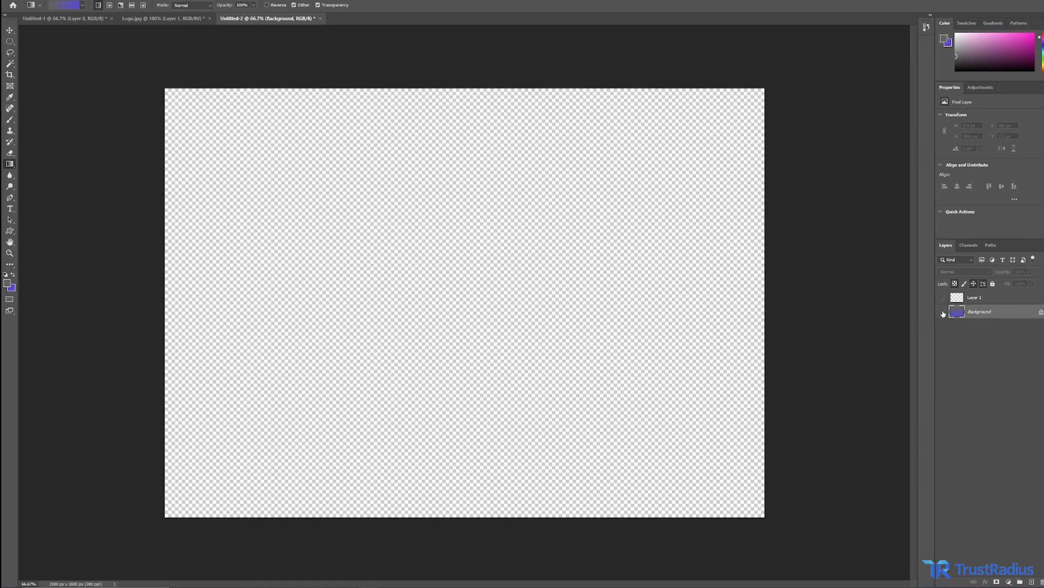
left_click(942, 311)
left_click(942, 298)
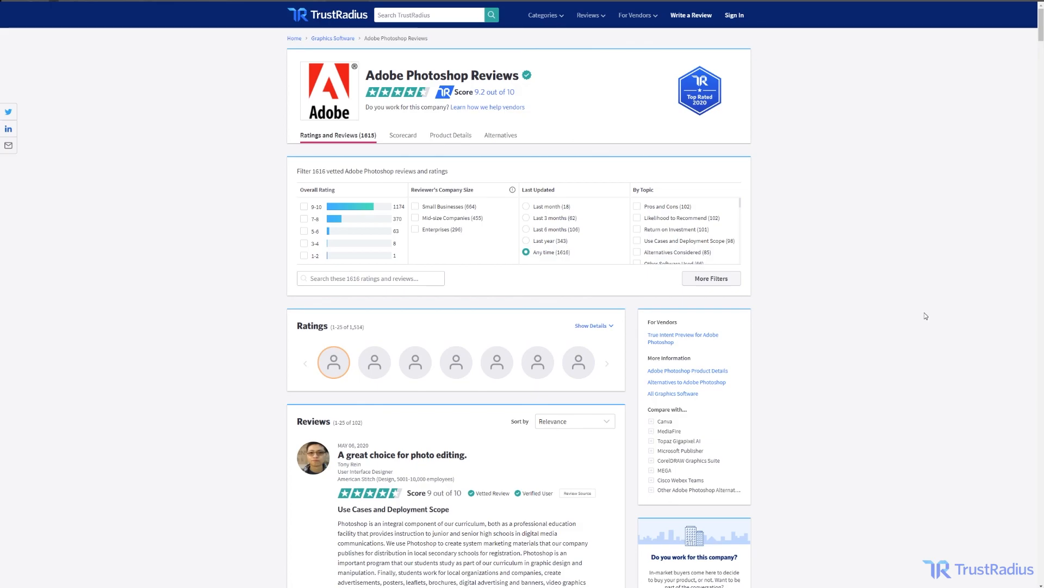
Switch to the browser and read the Adobe Photoshop review on the TrustRadius page.
left_click(433, 459)
scroll(572, 465, "down", 2)
scroll(574, 466, "down", 4)
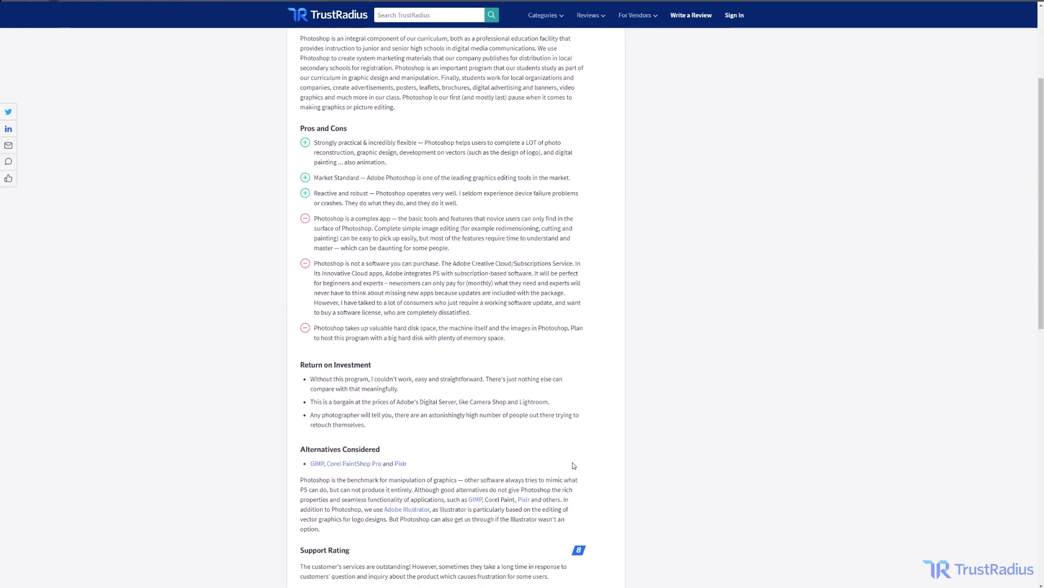
scroll(573, 465, "up", 3)
scroll(574, 465, "up", 3)
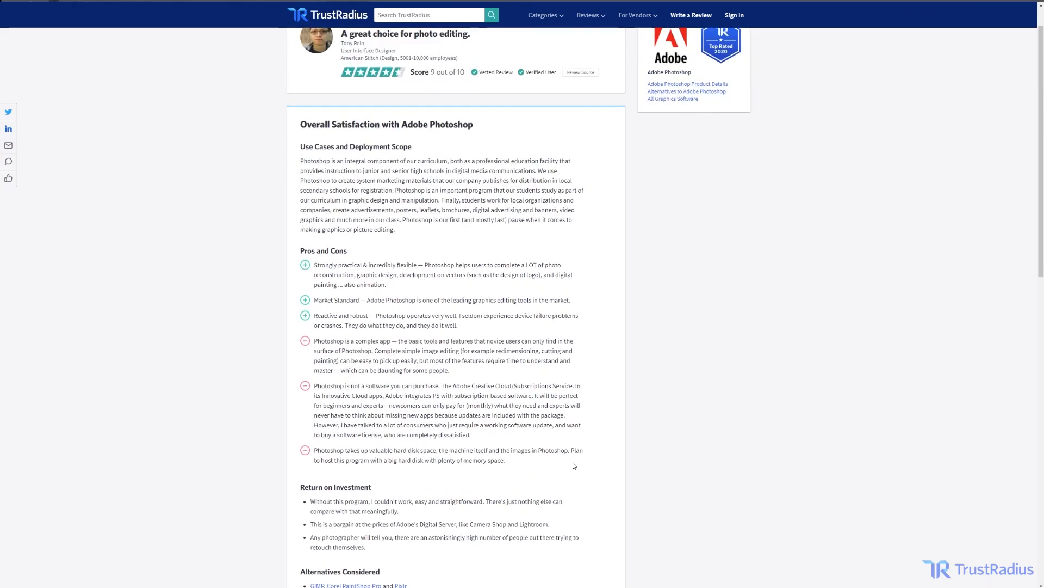